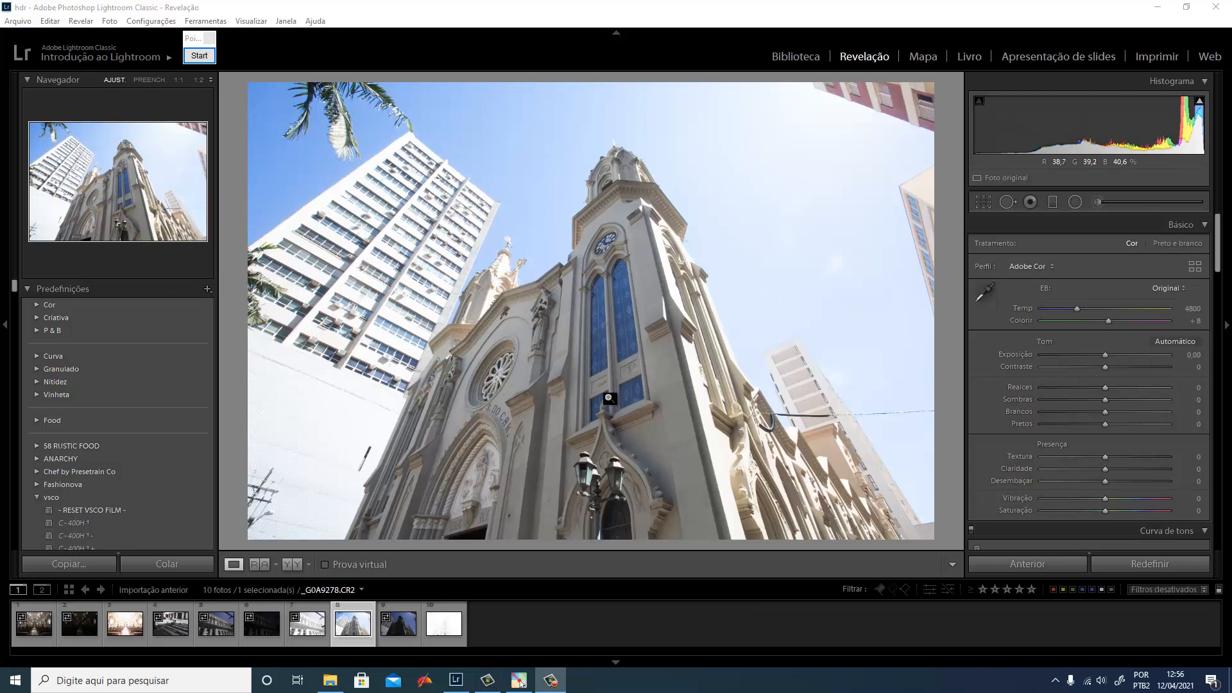
Merge the three church exposures _G0A9278, _G0A9279 and _G0A9280 into an HDR photo with Alta deghost intensity, and display the merged photo.
click(387, 627)
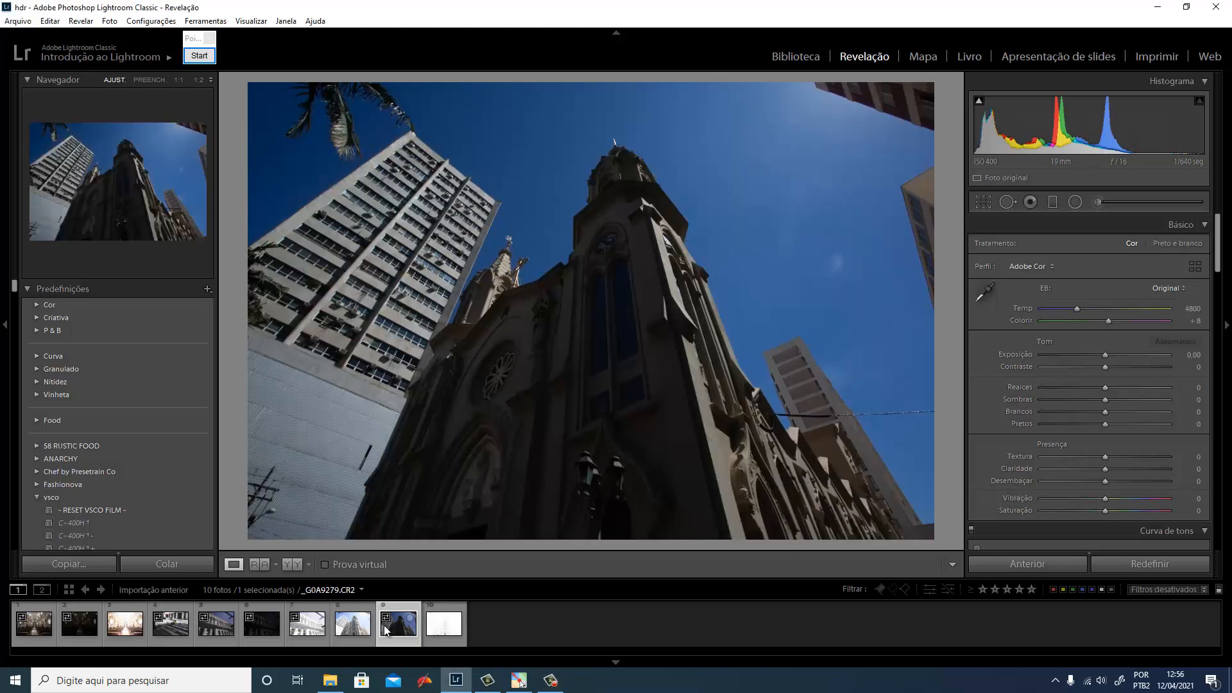
click(449, 627)
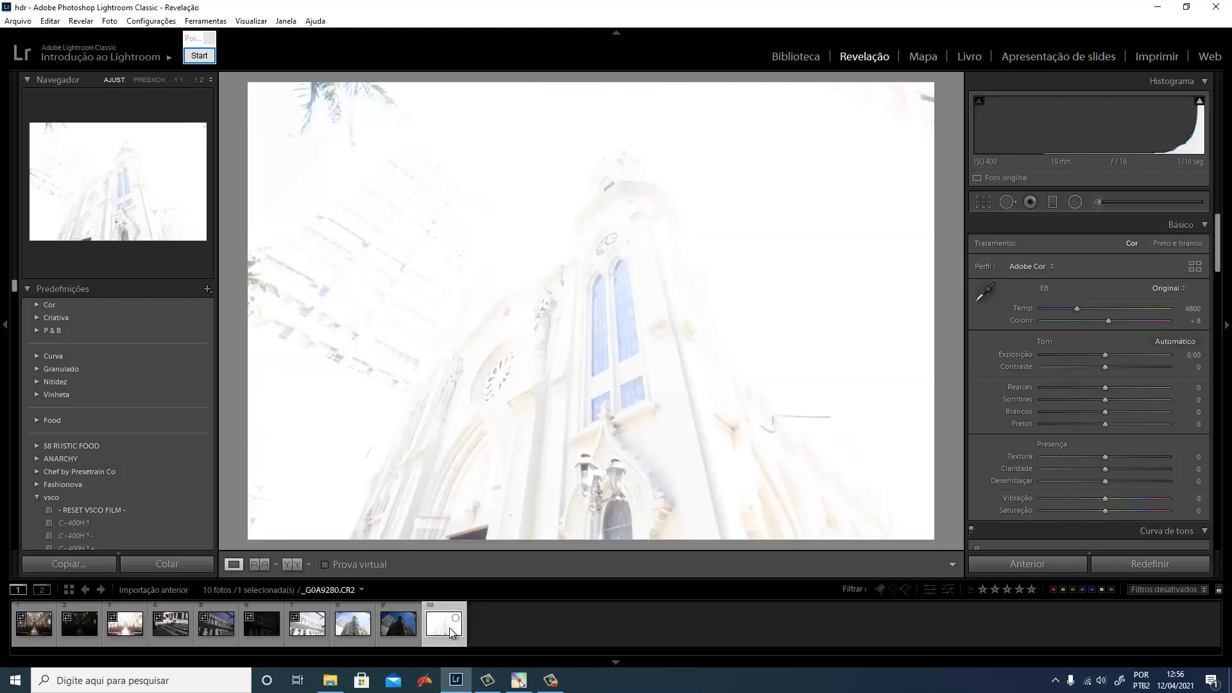
click(340, 630)
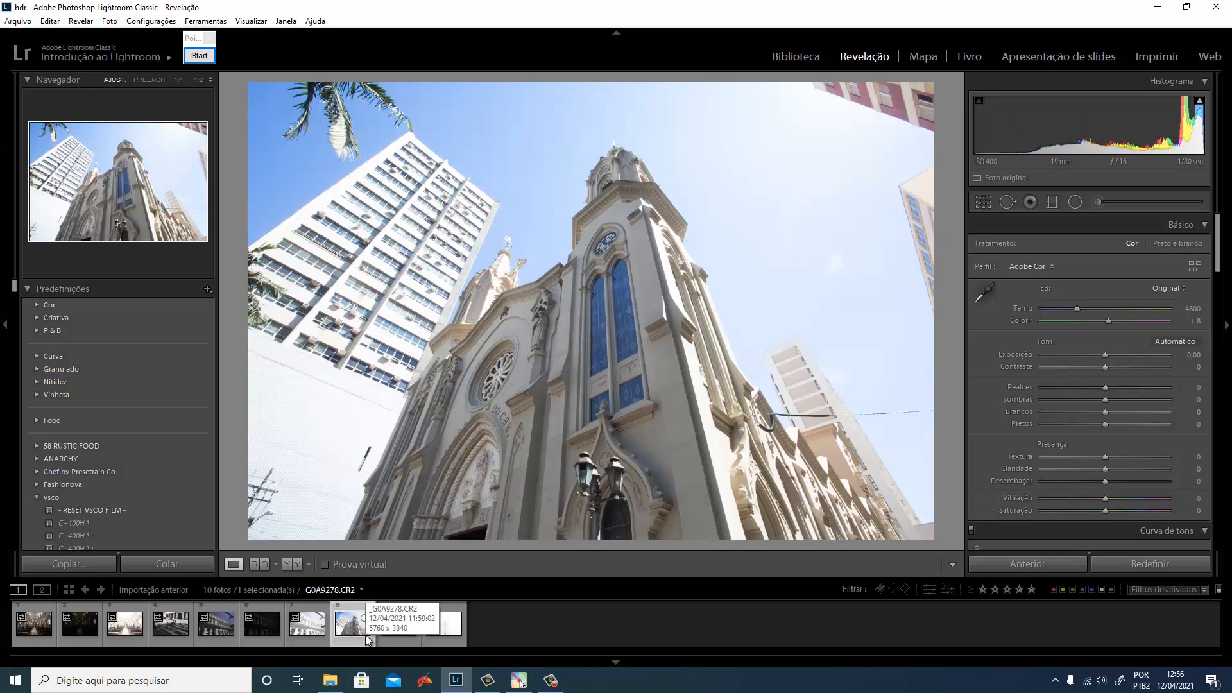
ctrl+click(398, 625)
ctrl+click(424, 628)
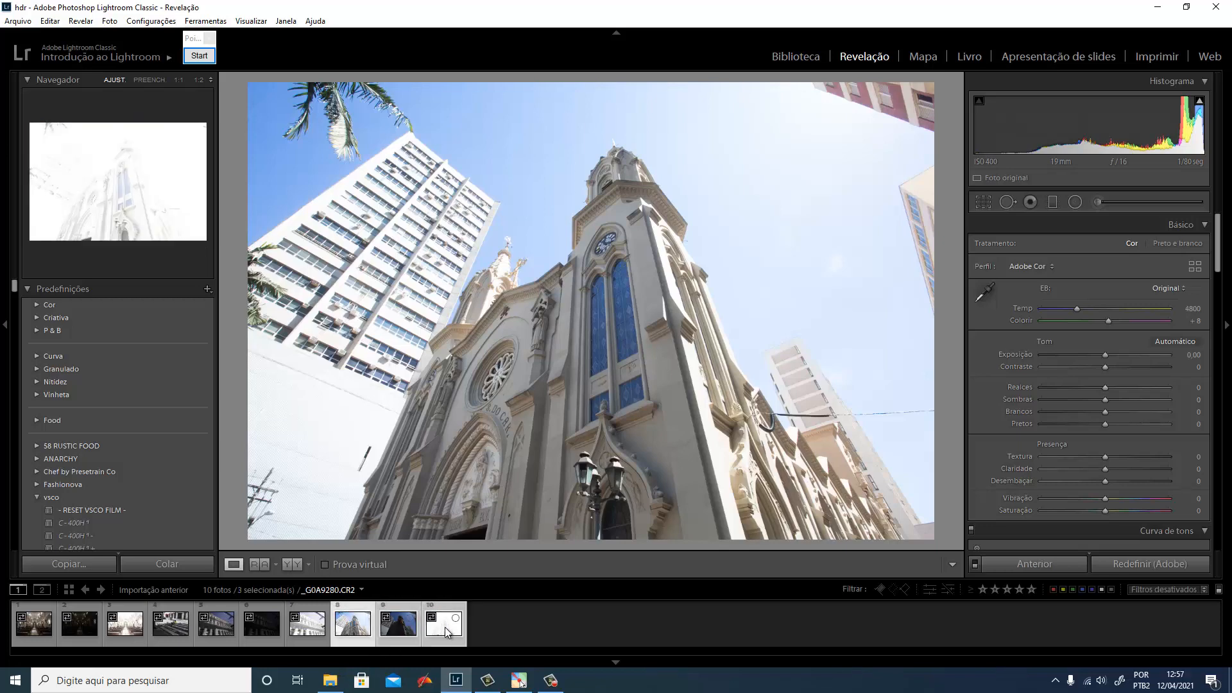
right_click(393, 634)
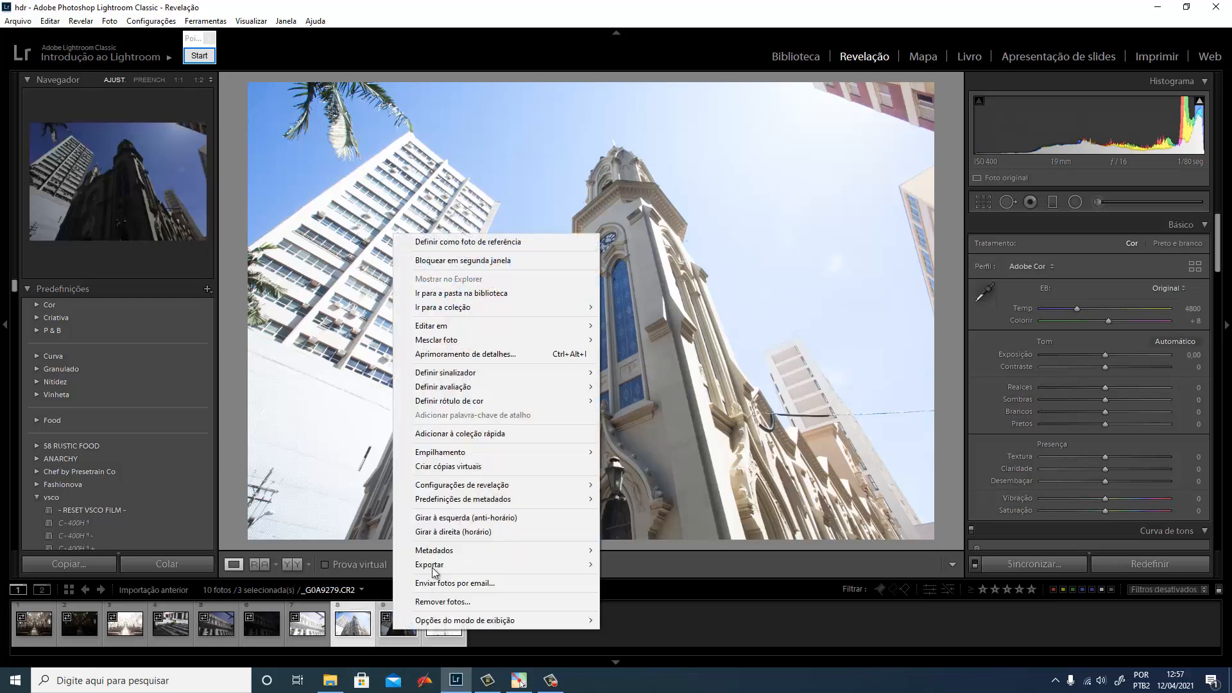
mouse_move(530, 344)
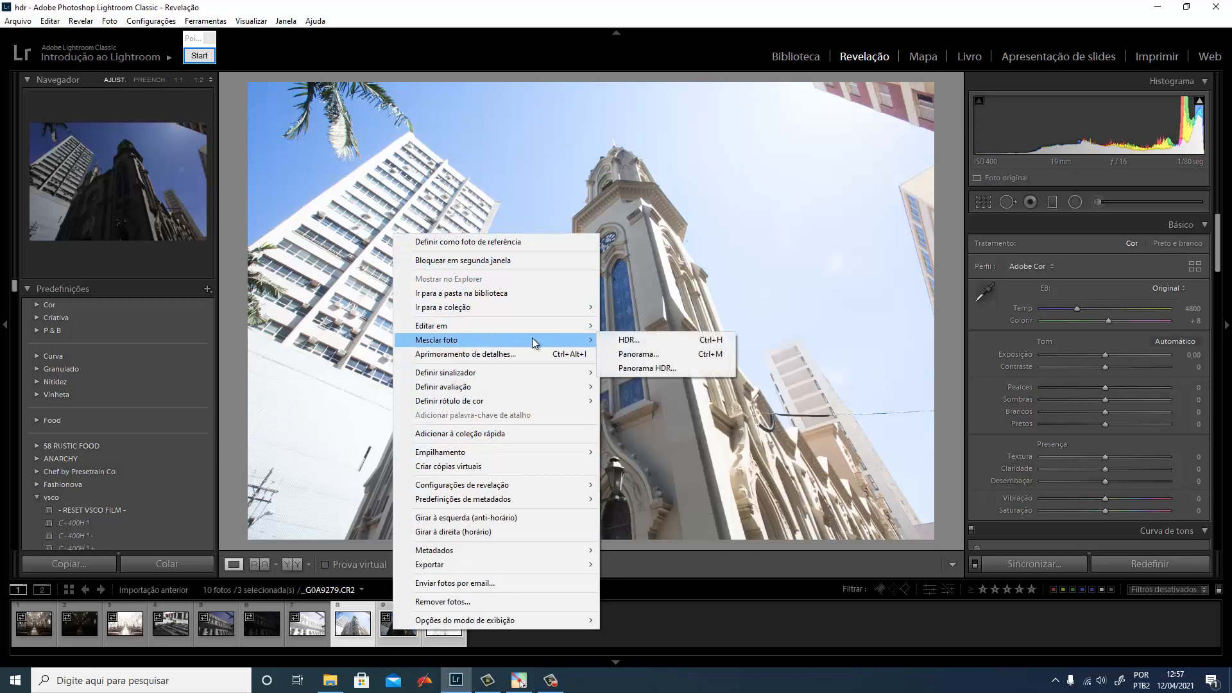
click(641, 342)
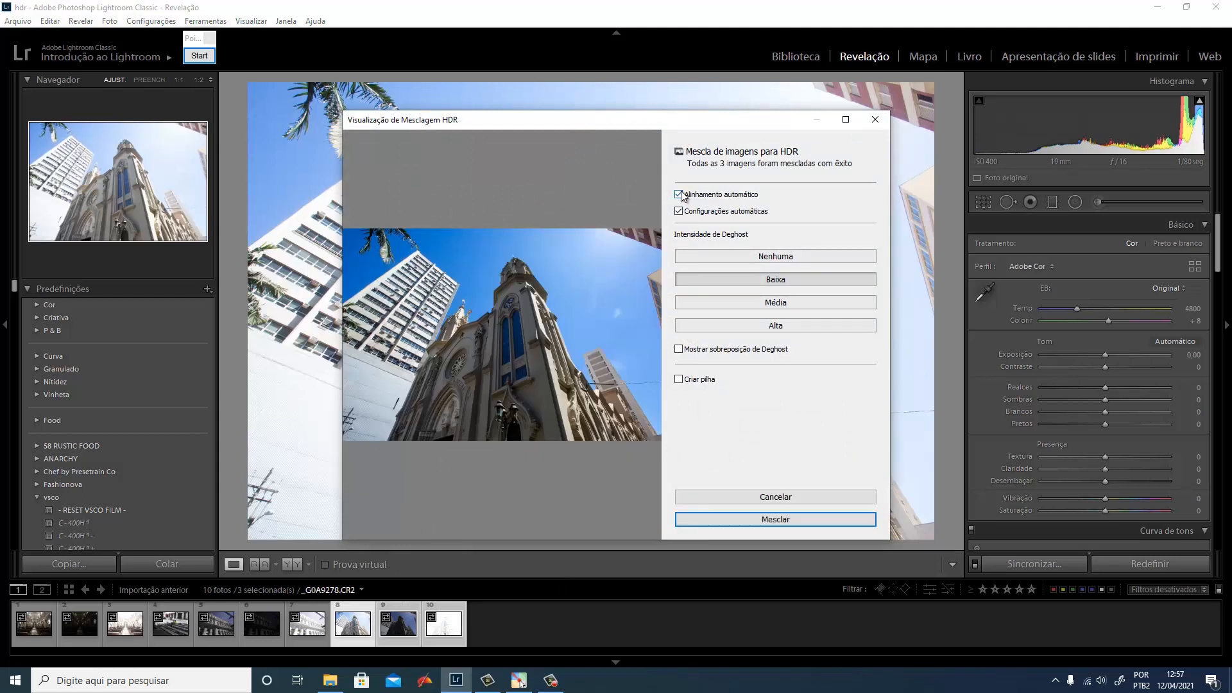
click(792, 333)
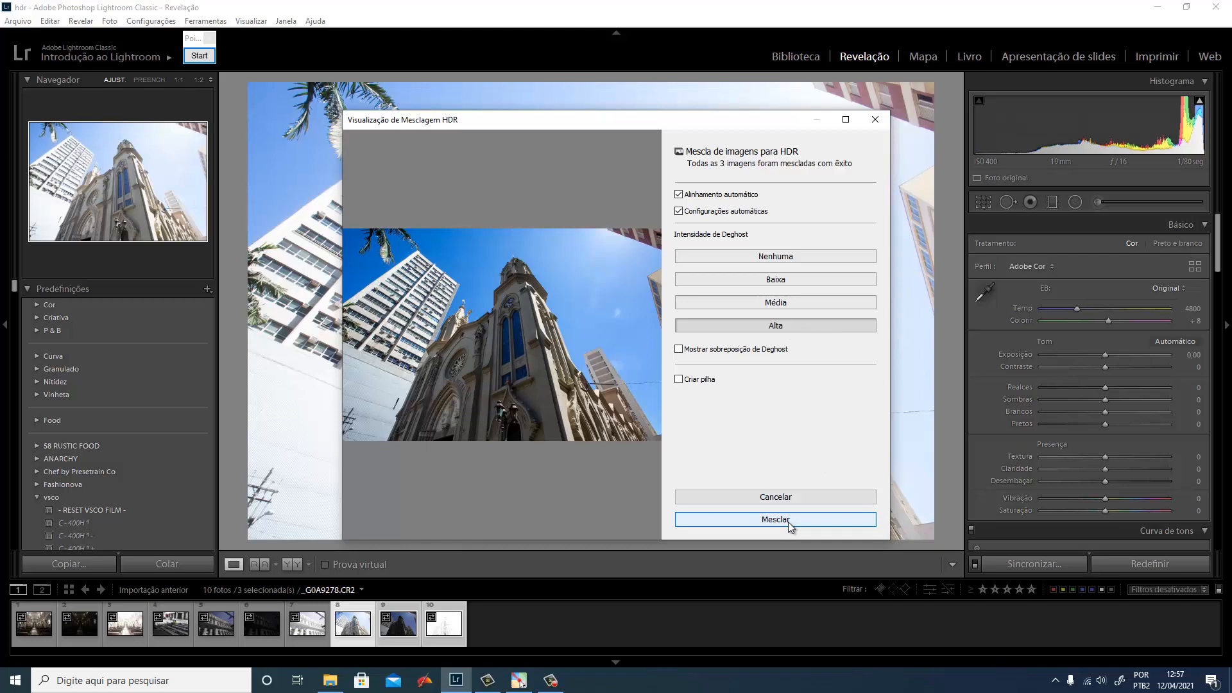
click(754, 521)
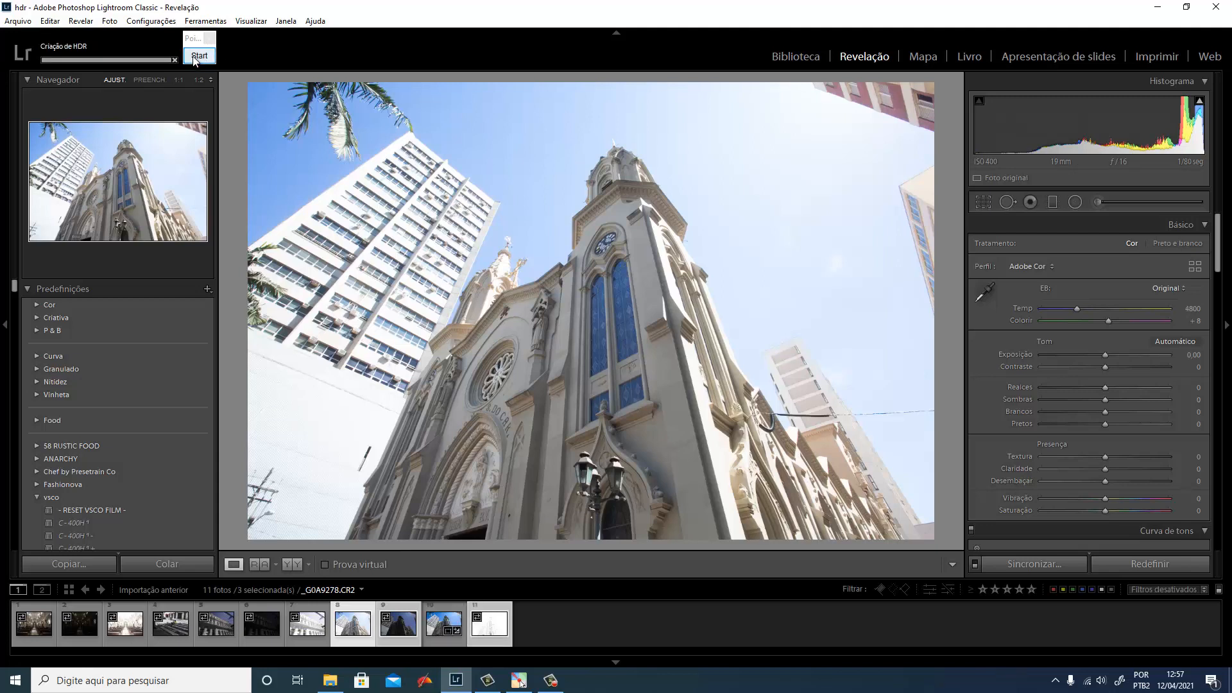
click(434, 634)
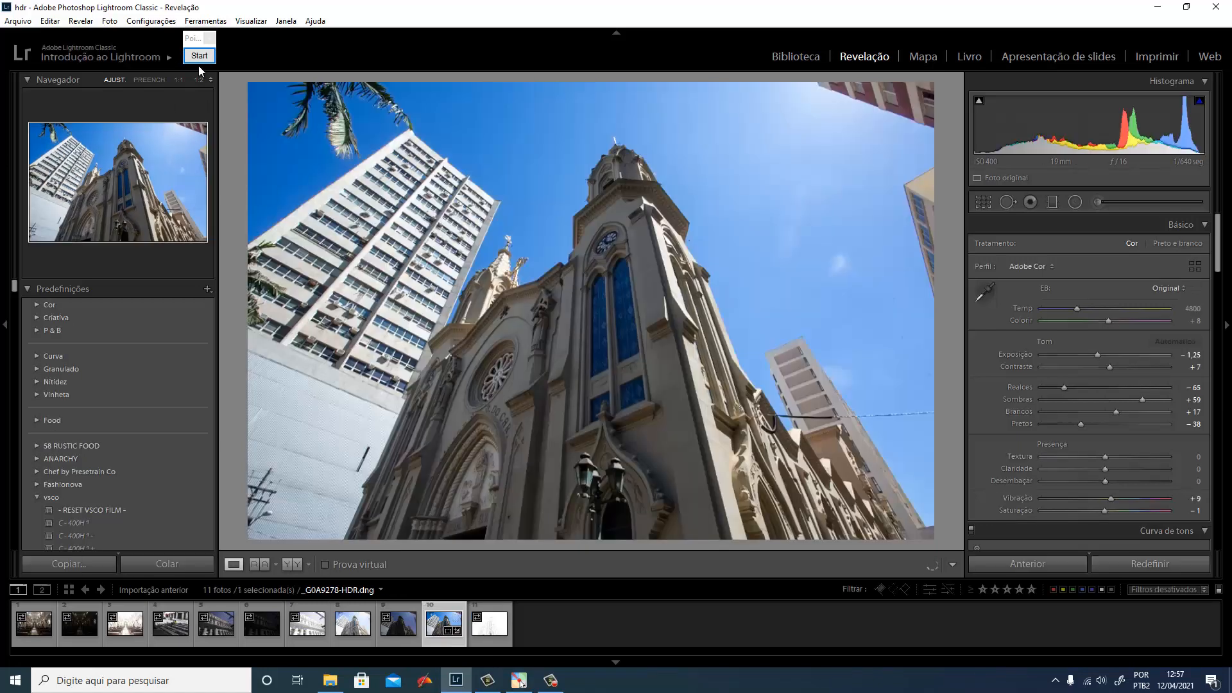
Annotate the screen with red arrows pointing at the white building, the church facade and the sky, and close the annotation.
click(199, 56)
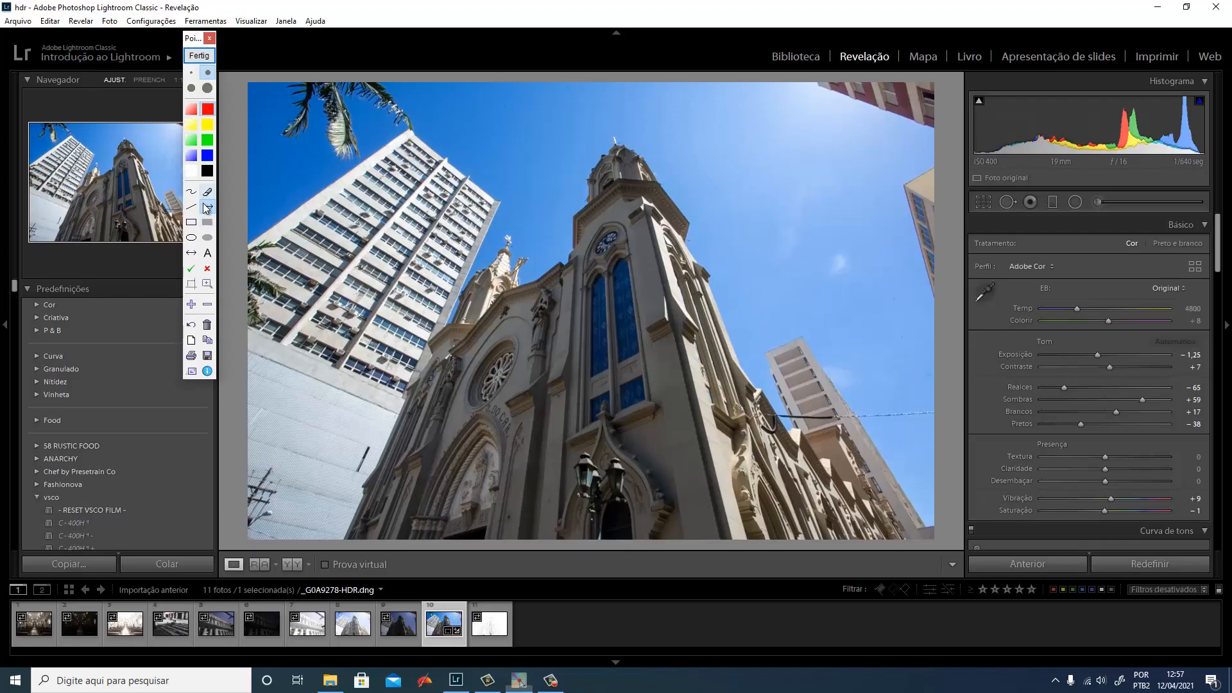
click(207, 207)
drag(293, 310, 394, 223)
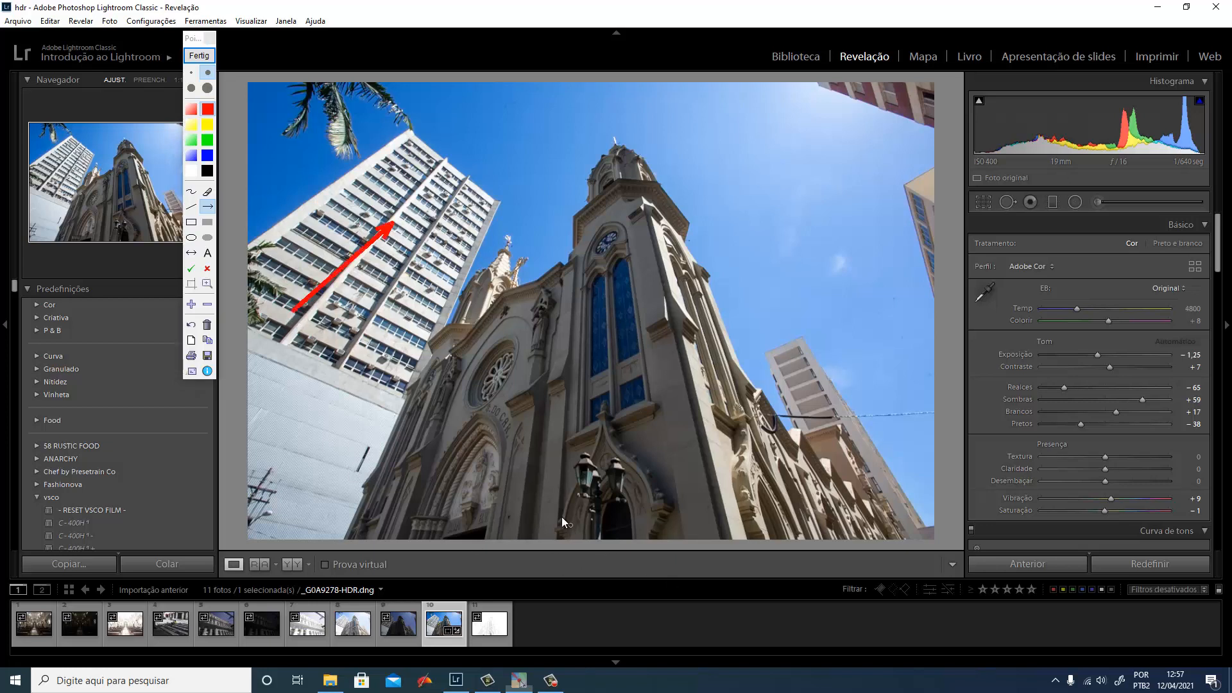
drag(536, 533, 539, 383)
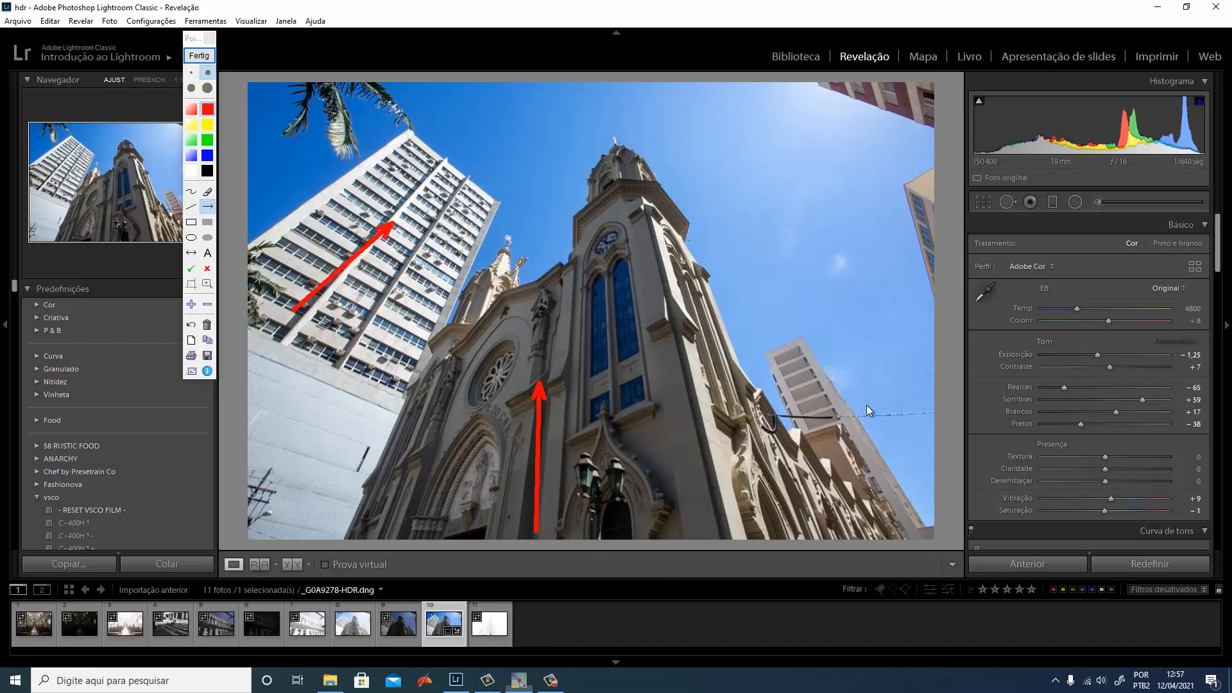
drag(904, 382, 812, 295)
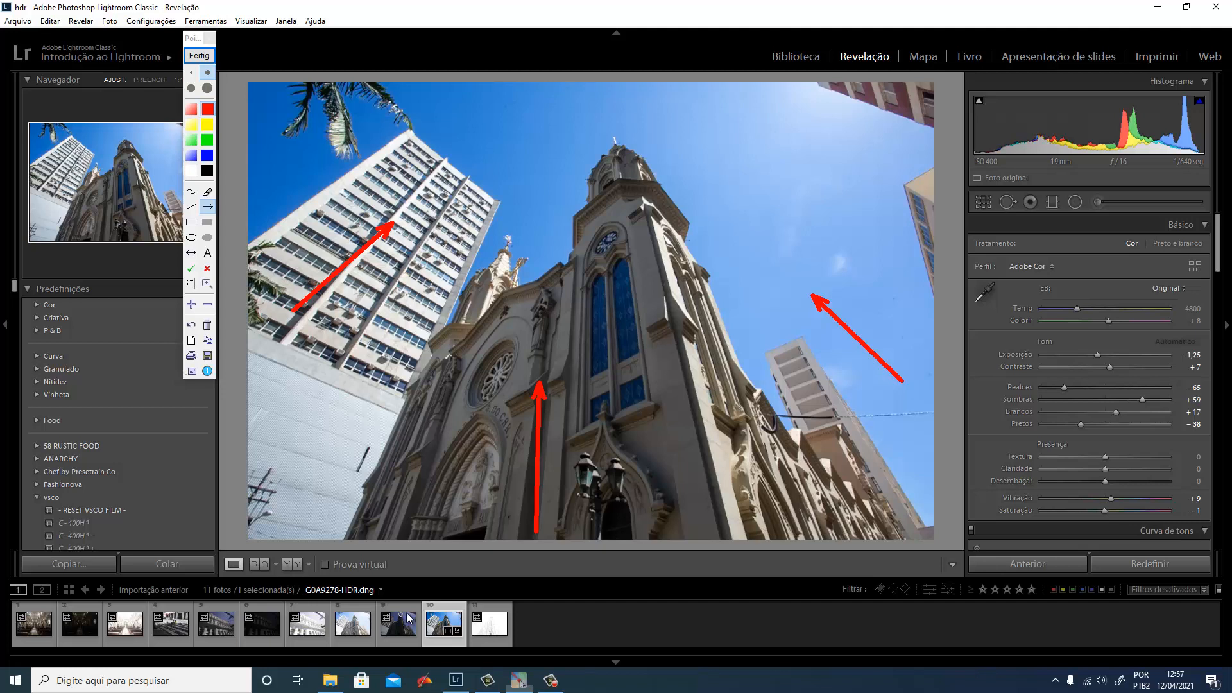
click(197, 57)
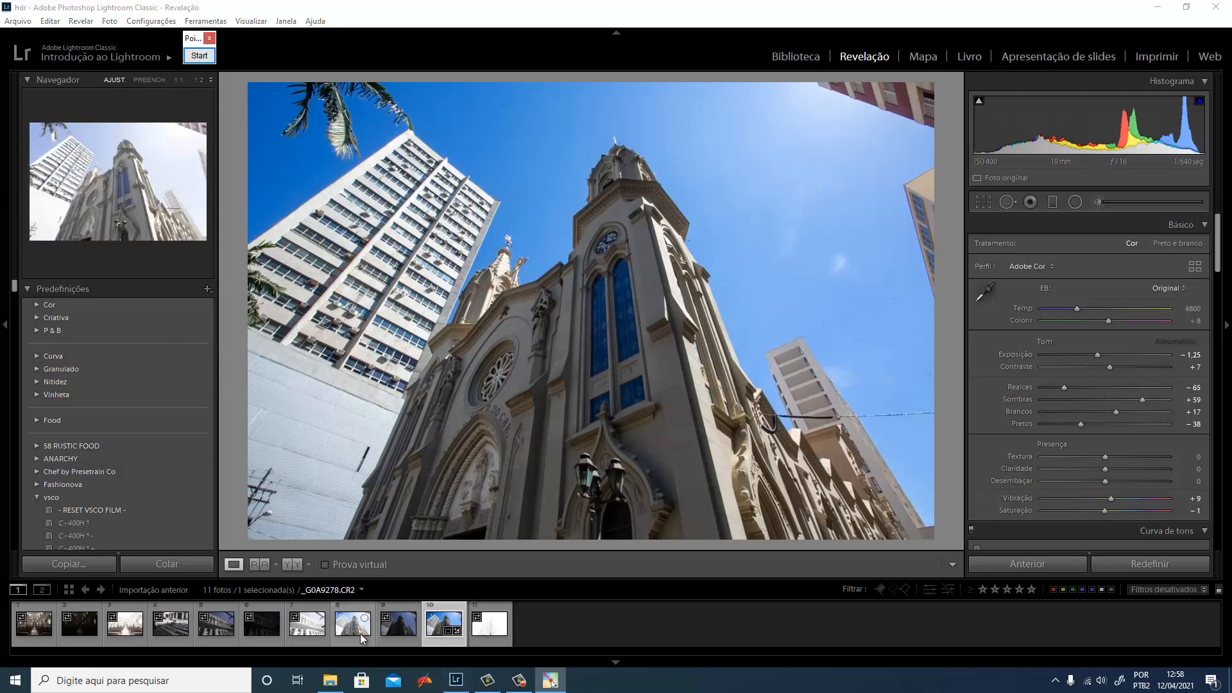
Send the original exposures _G0A9278, _G0A9279 and _G0A9280 to HDR Efex Pro 2.
click(489, 635)
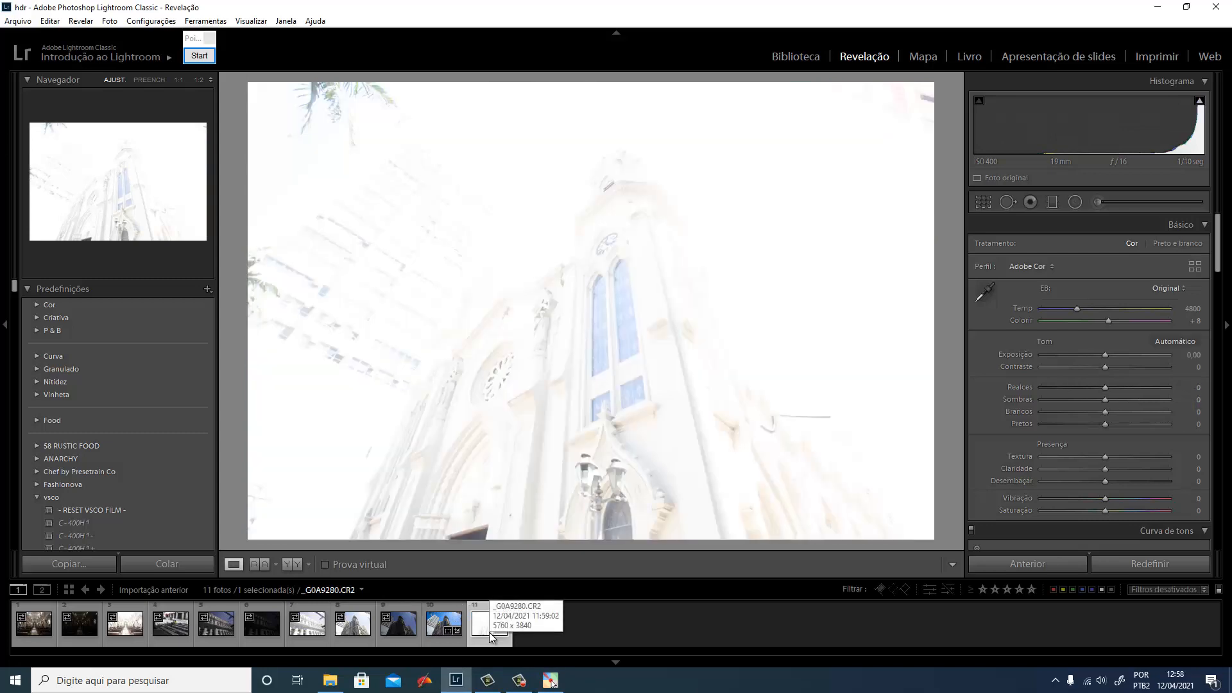
ctrl+click(356, 632)
right_click(357, 631)
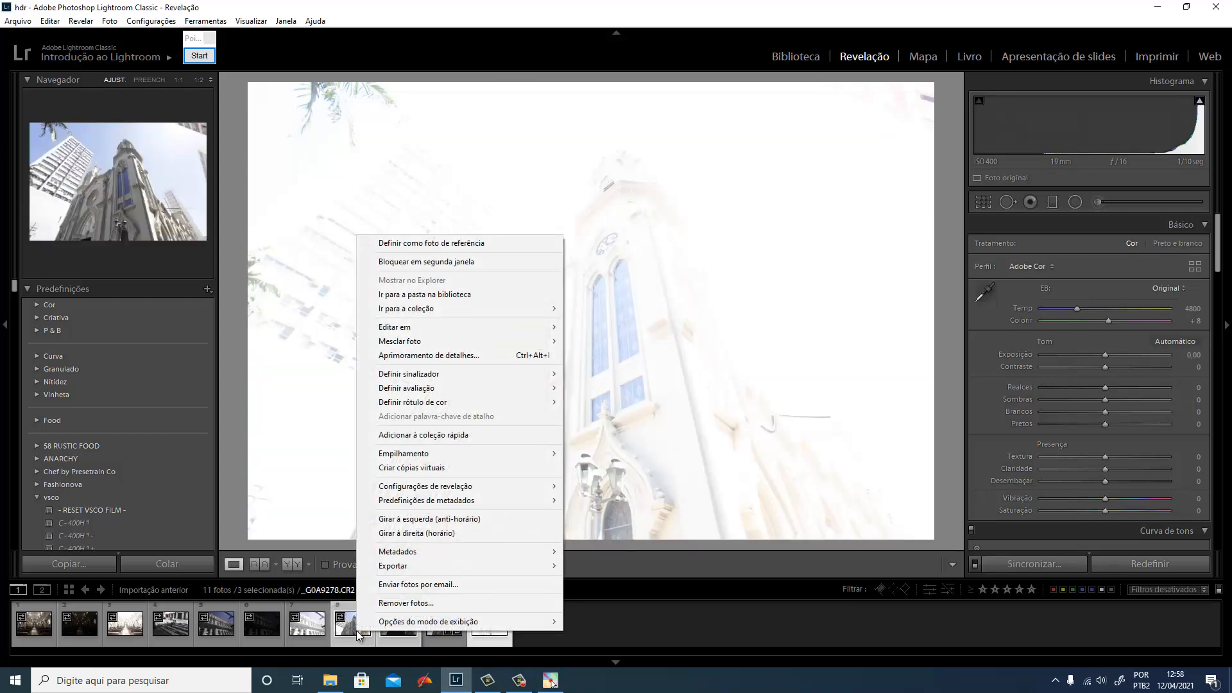
mouse_move(399, 571)
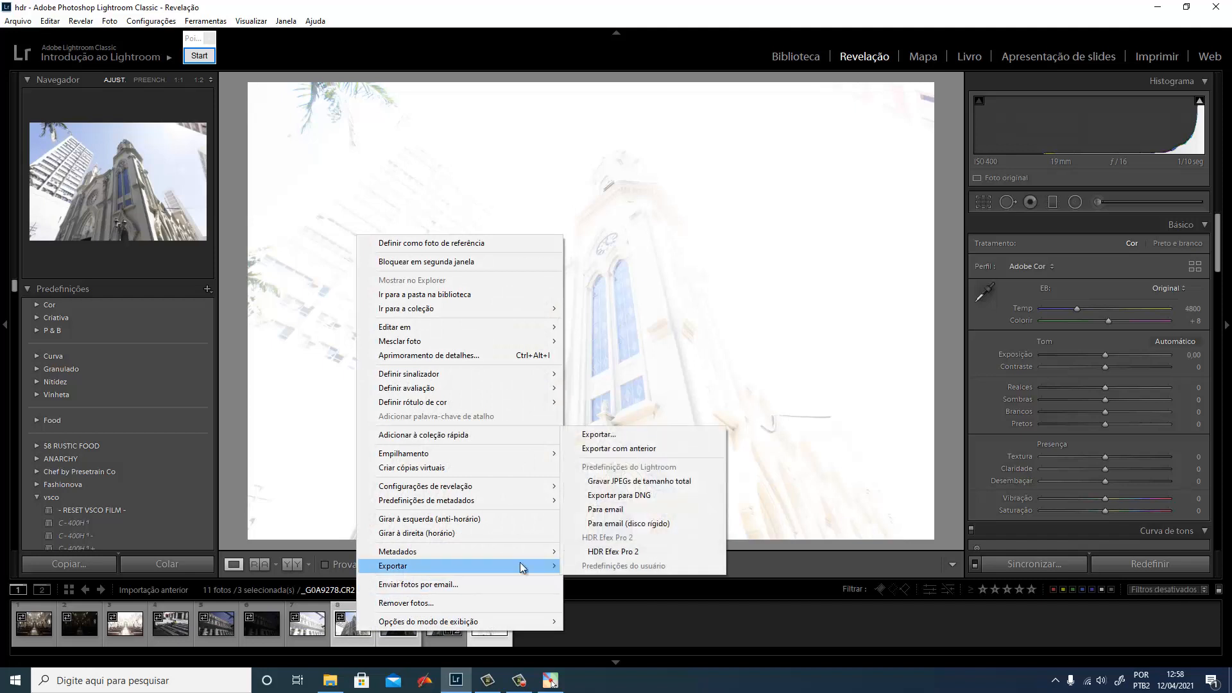
click(655, 559)
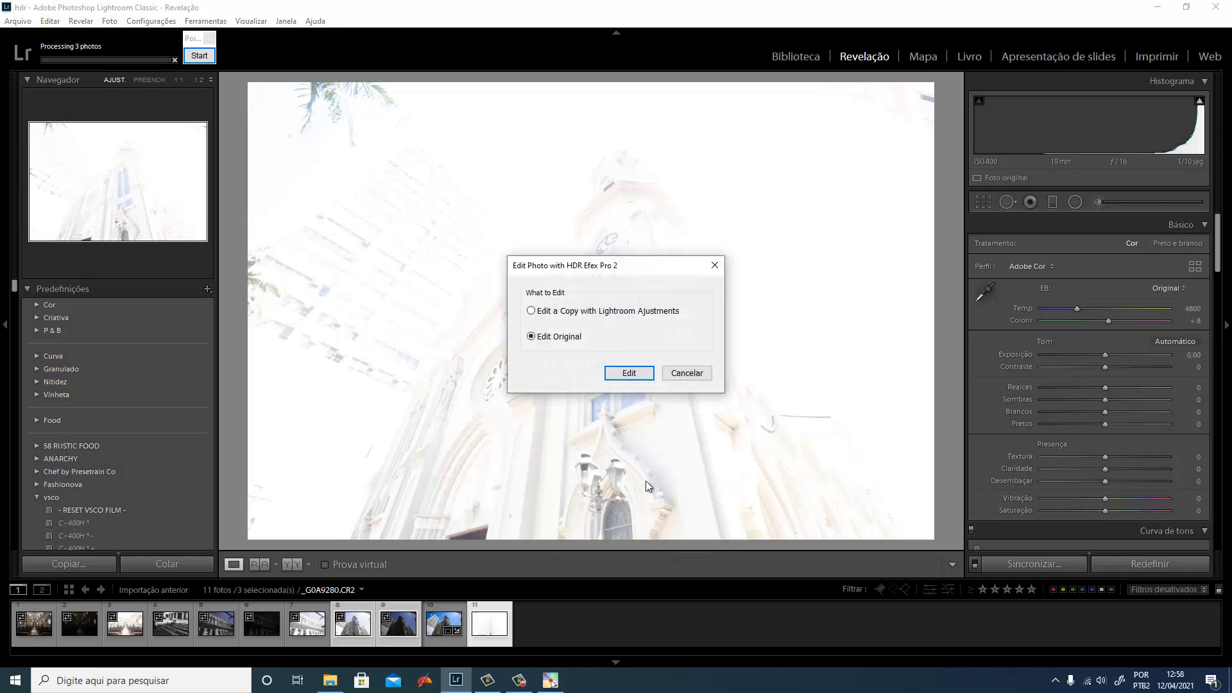
Annotate the option to edit a copy with Lightroom adjustments with a red arrow, and close the annotation.
click(199, 55)
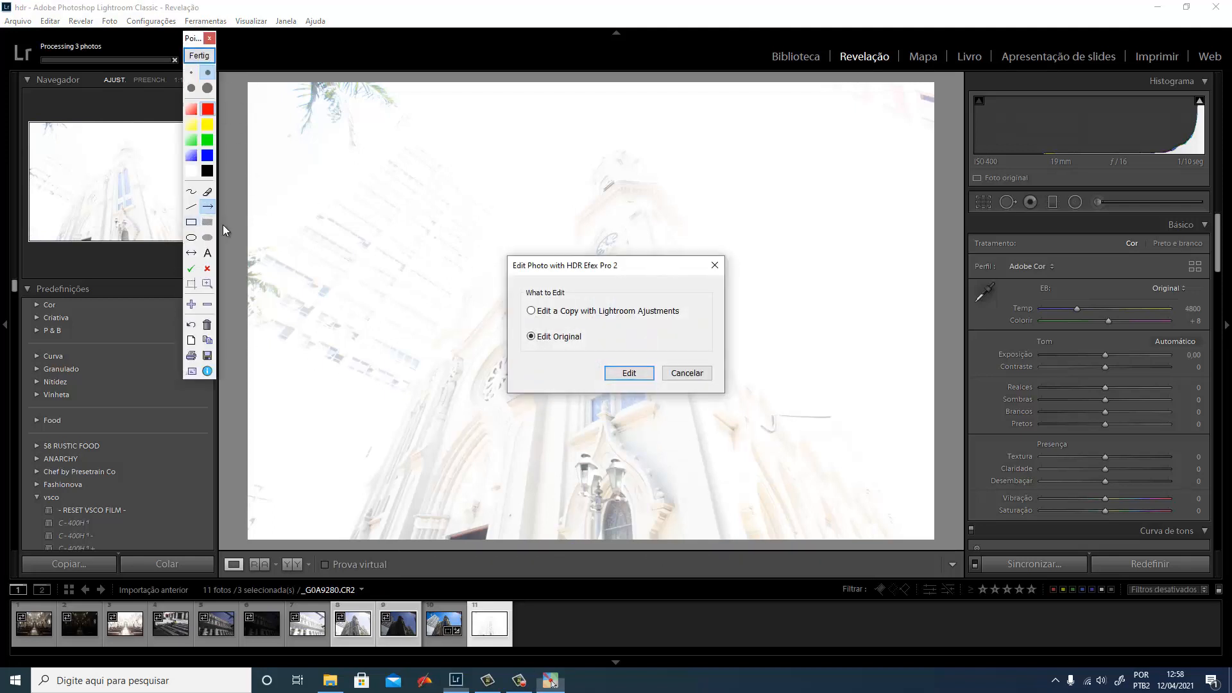
drag(343, 318, 515, 313)
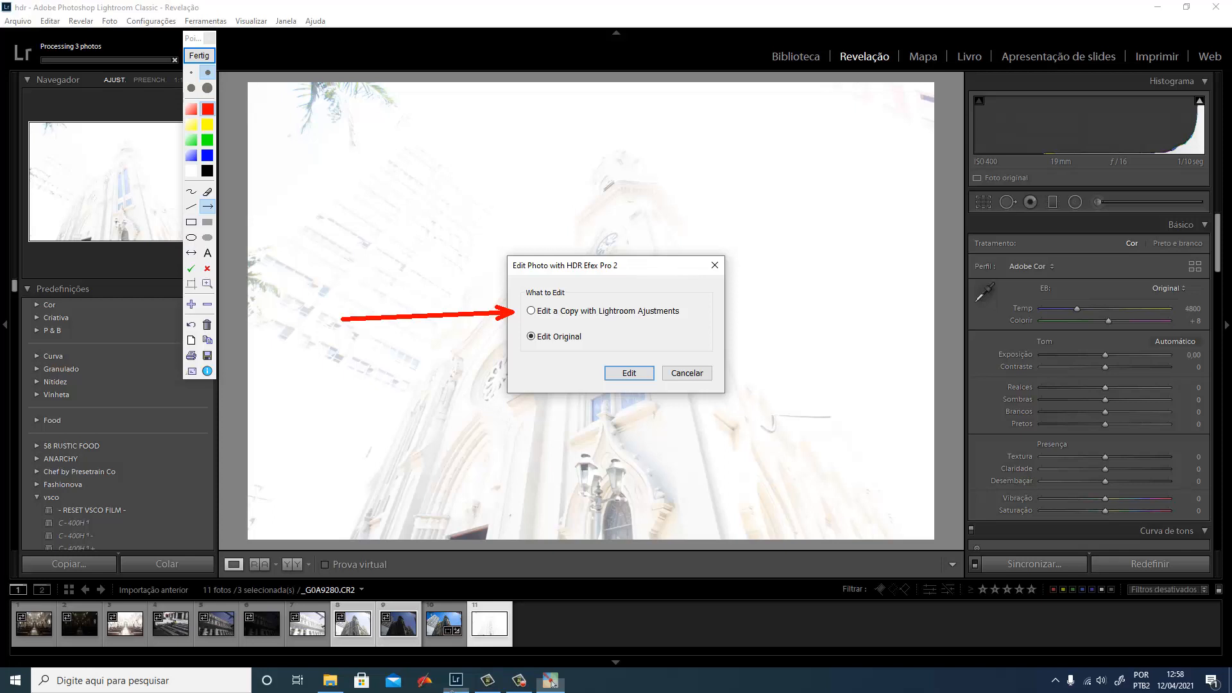
click(199, 56)
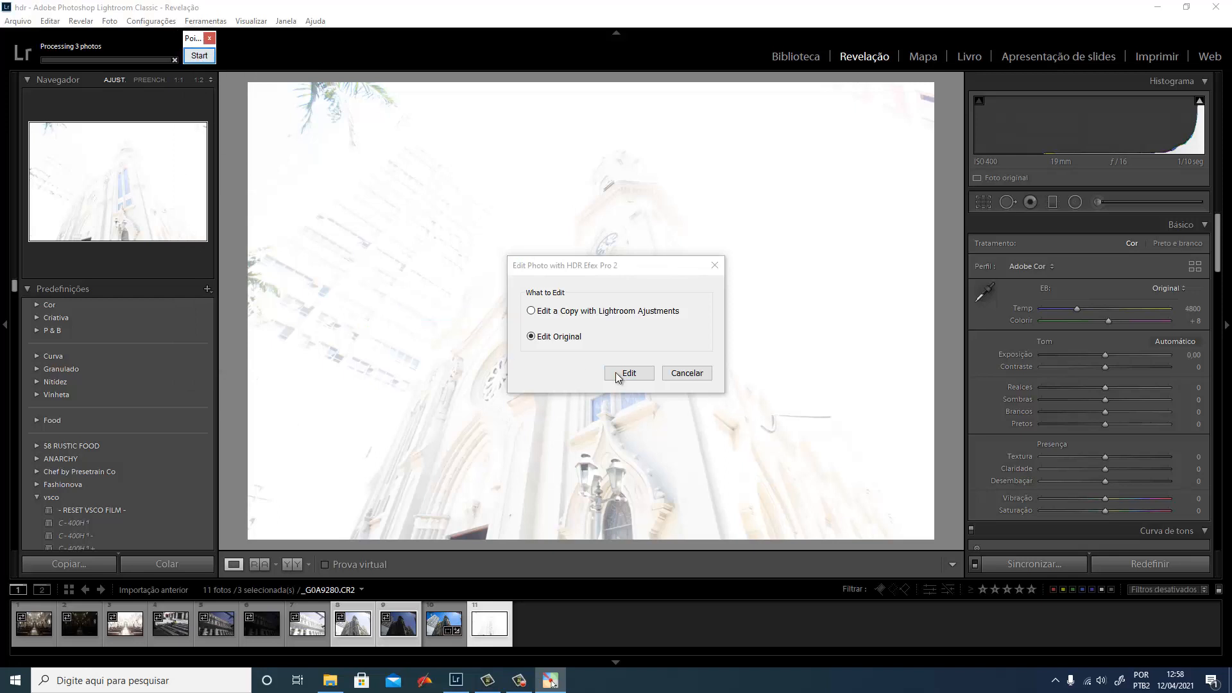
Start editing in HDR Efex Pro 2 using a copy with Lightroom adjustments.
click(542, 313)
click(626, 374)
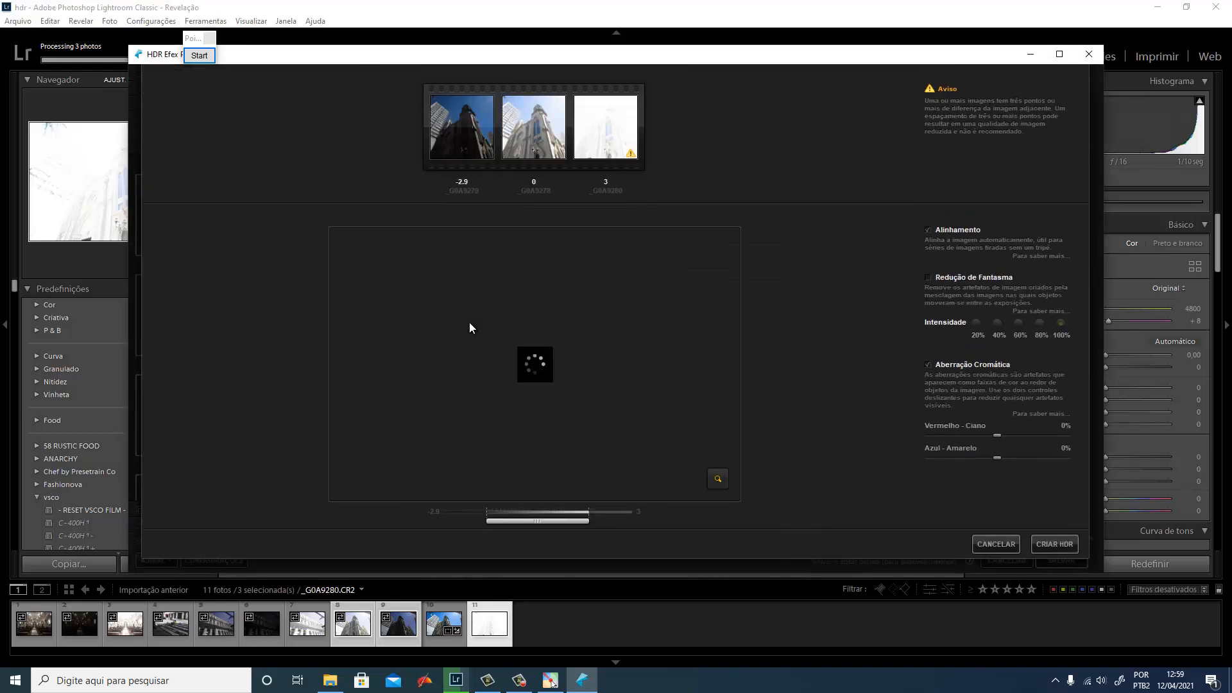
Annotate the three exposure values and the ghost reduction and chromatic aberration options with red arrows, and close the annotation.
click(199, 55)
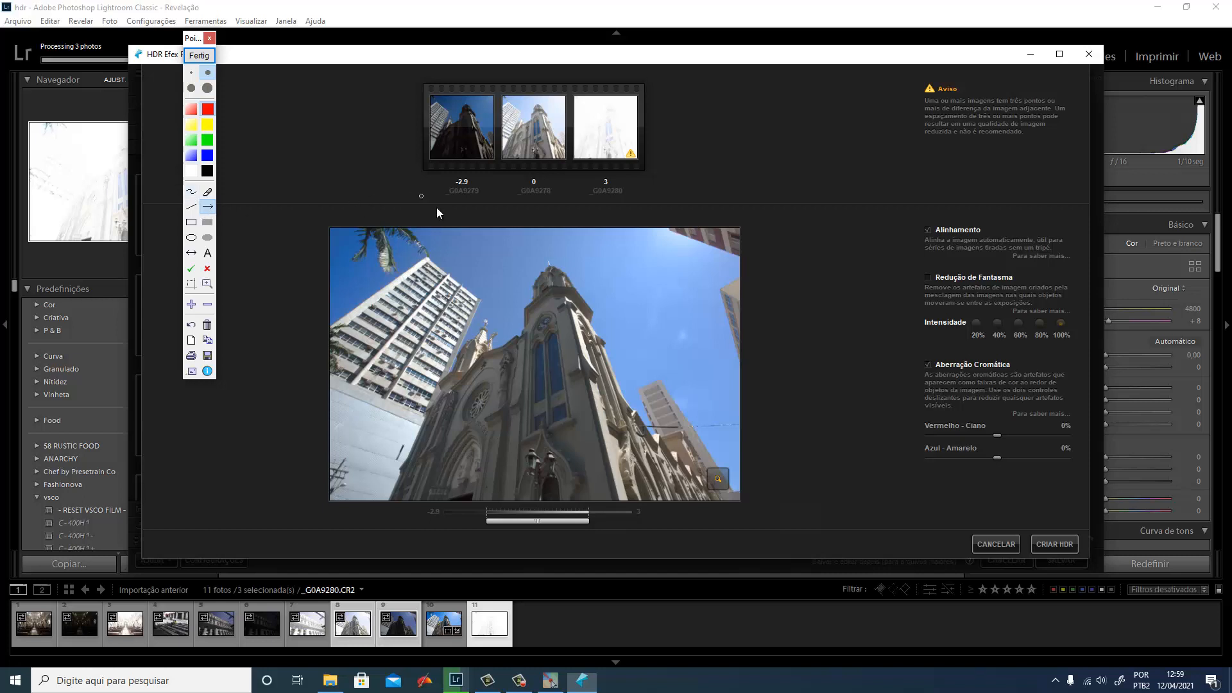
drag(466, 201, 466, 201)
drag(534, 203, 536, 200)
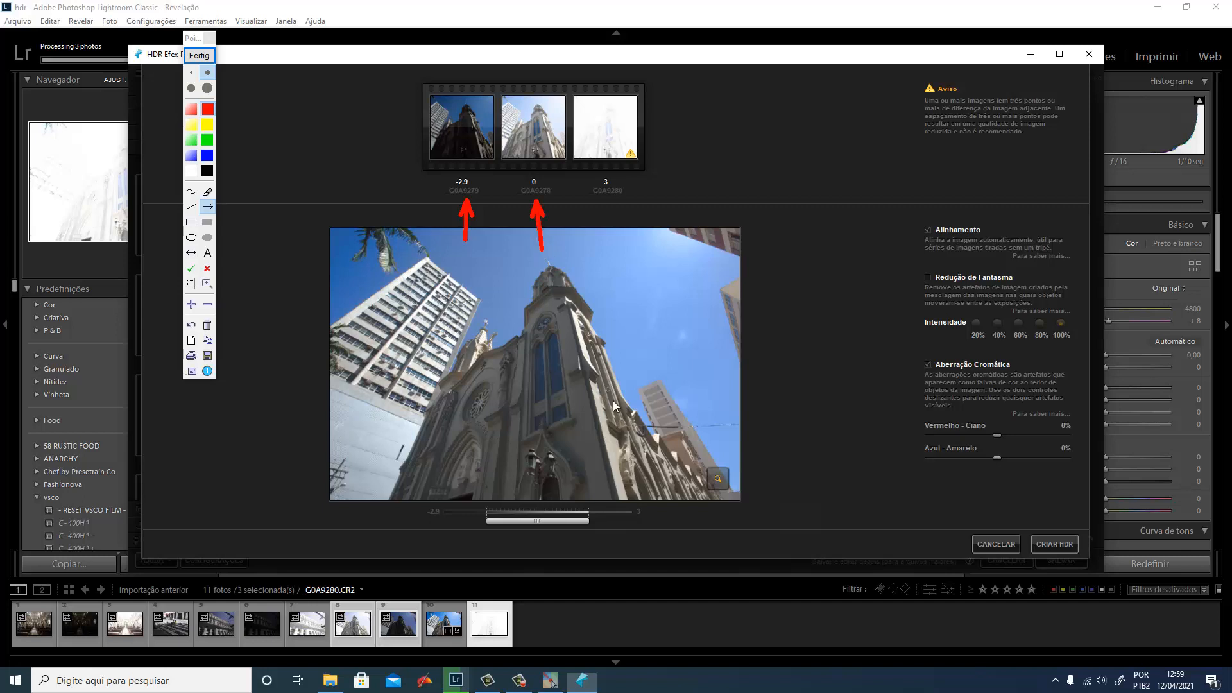
drag(595, 264, 601, 208)
drag(863, 294, 923, 281)
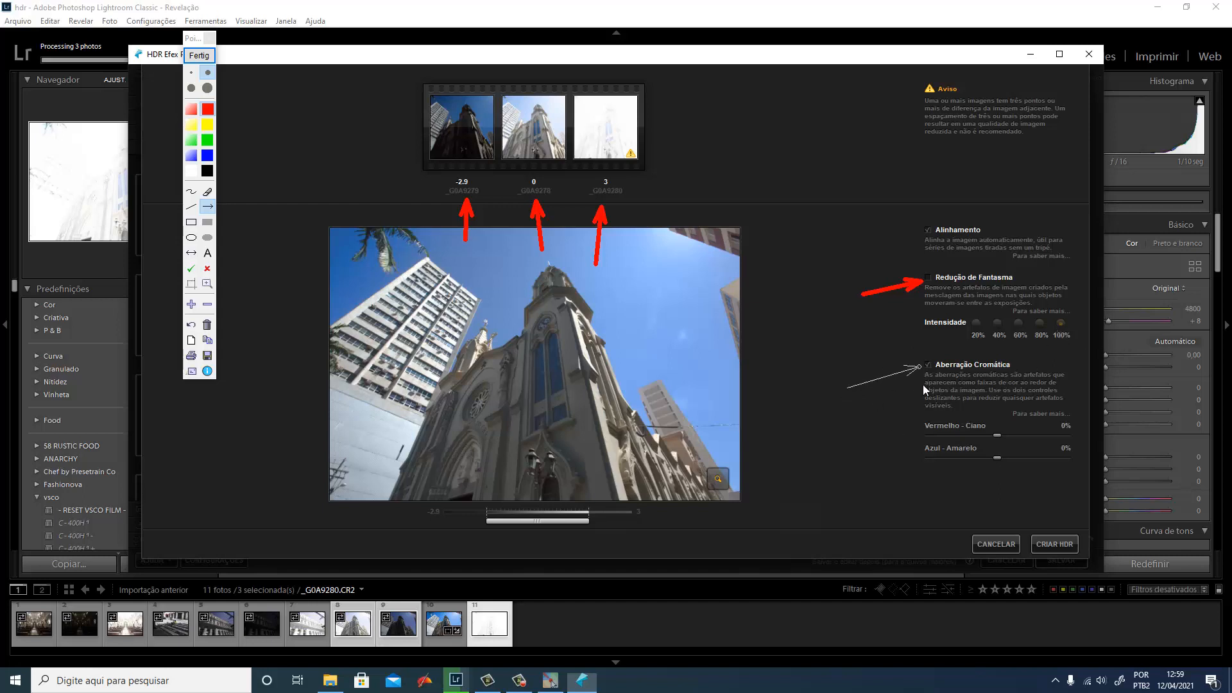
drag(919, 366, 920, 367)
click(199, 55)
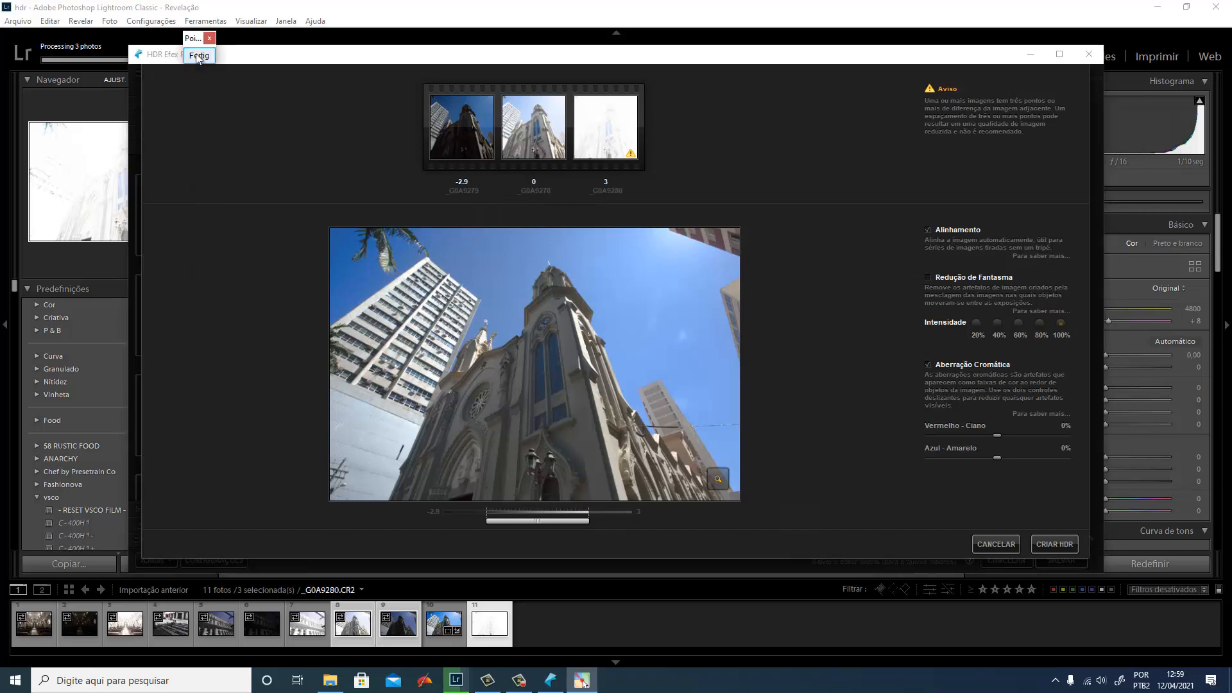
Create the HDR image from the three loaded exposures.
click(1052, 545)
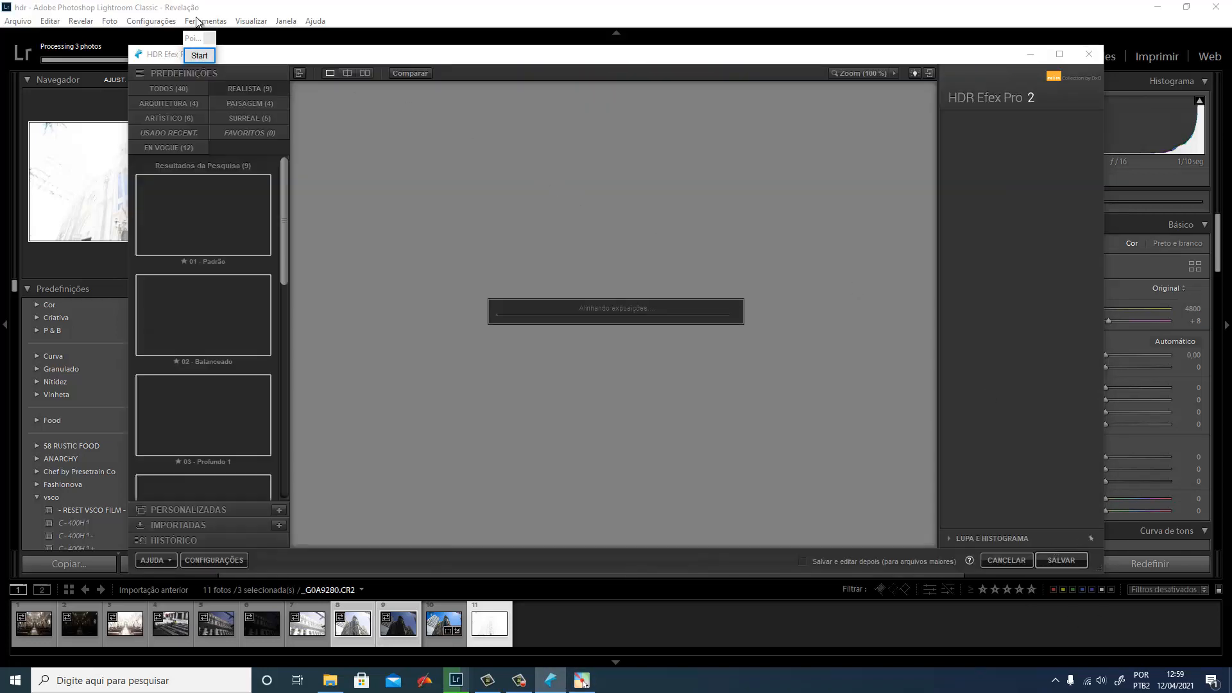
Outline the preset categories, preset thumbnails and the Personalizadas, Importadas and Histórico sections with red rectangles, and close the annotation.
mouse_move(196, 39)
mouse_down()
mouse_move(29, 64)
mouse_move(38, 43)
mouse_up()
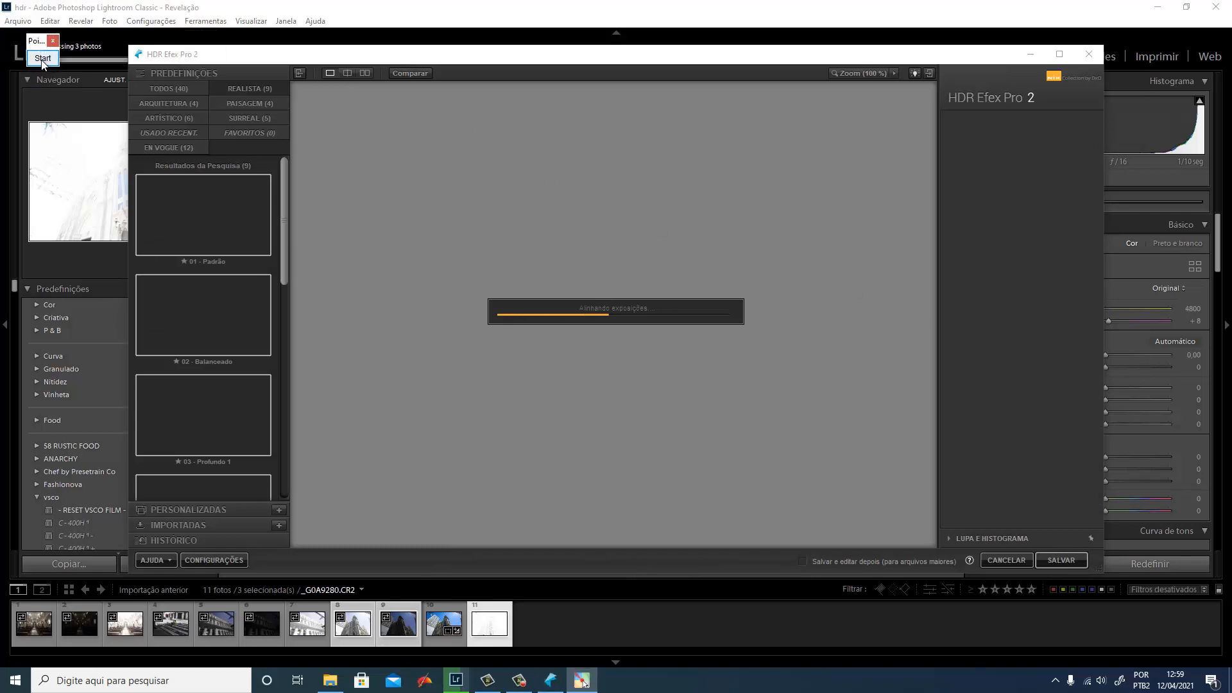
click(41, 58)
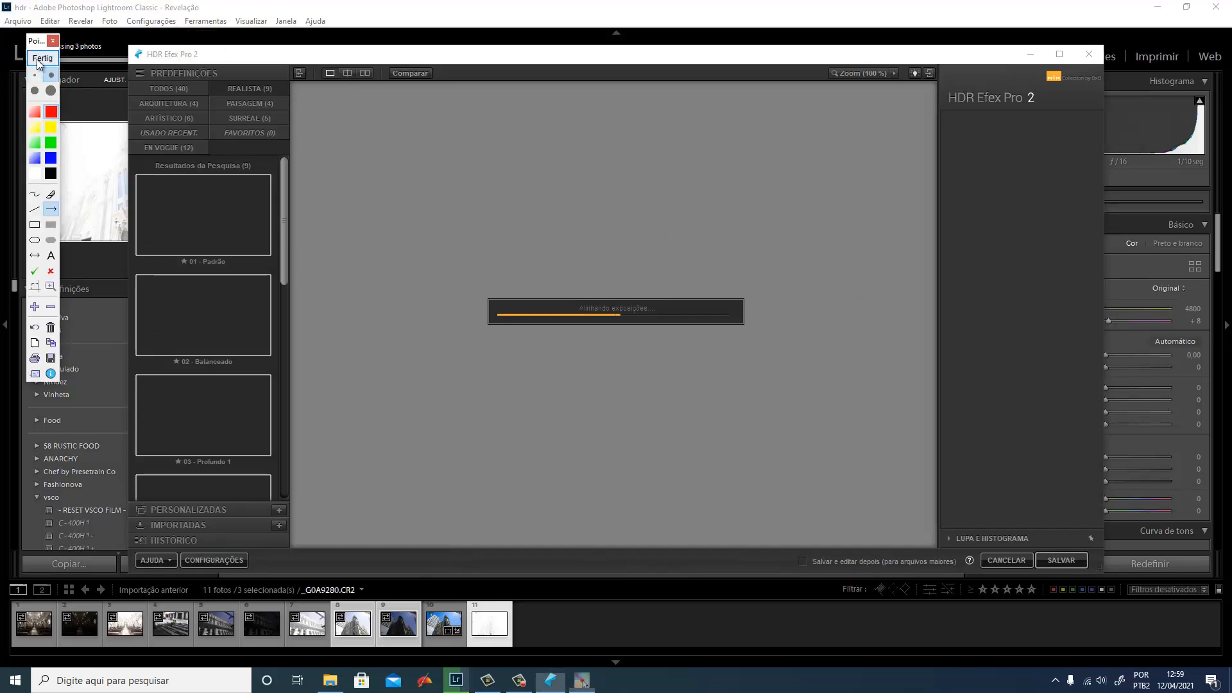
click(39, 60)
click(38, 59)
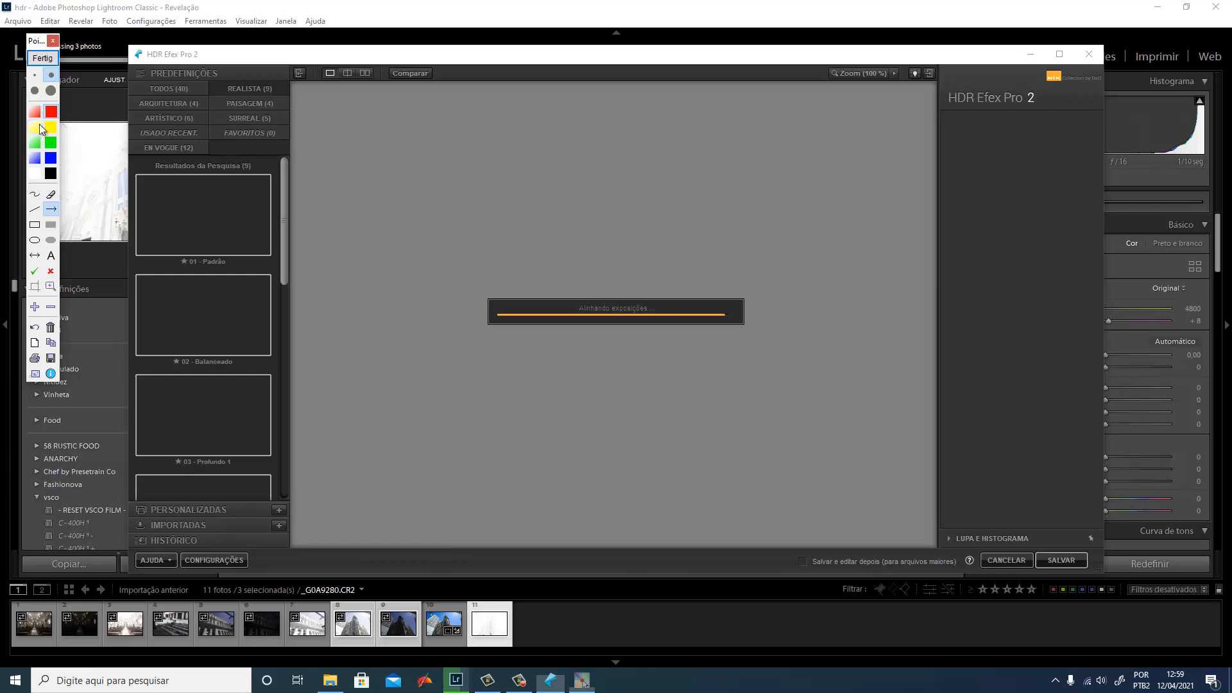
click(35, 224)
mouse_move(127, 80)
mouse_down()
mouse_move(140, 130)
mouse_move(249, 171)
mouse_move(287, 163)
mouse_up()
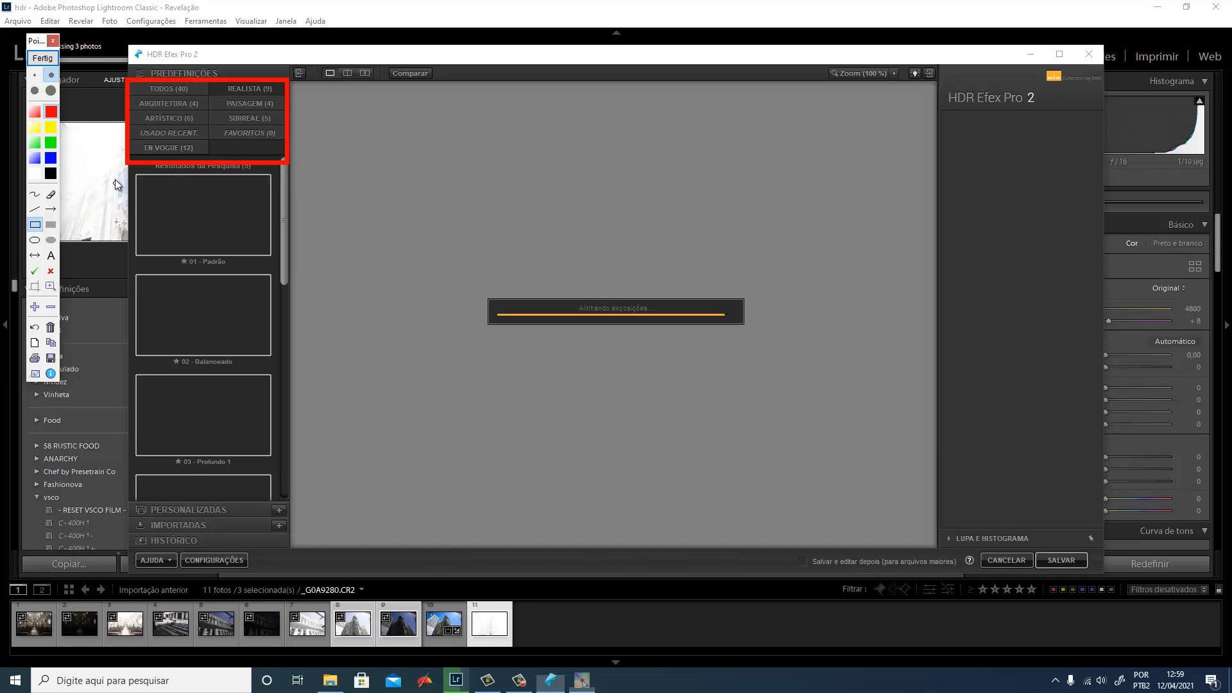
drag(133, 172, 273, 500)
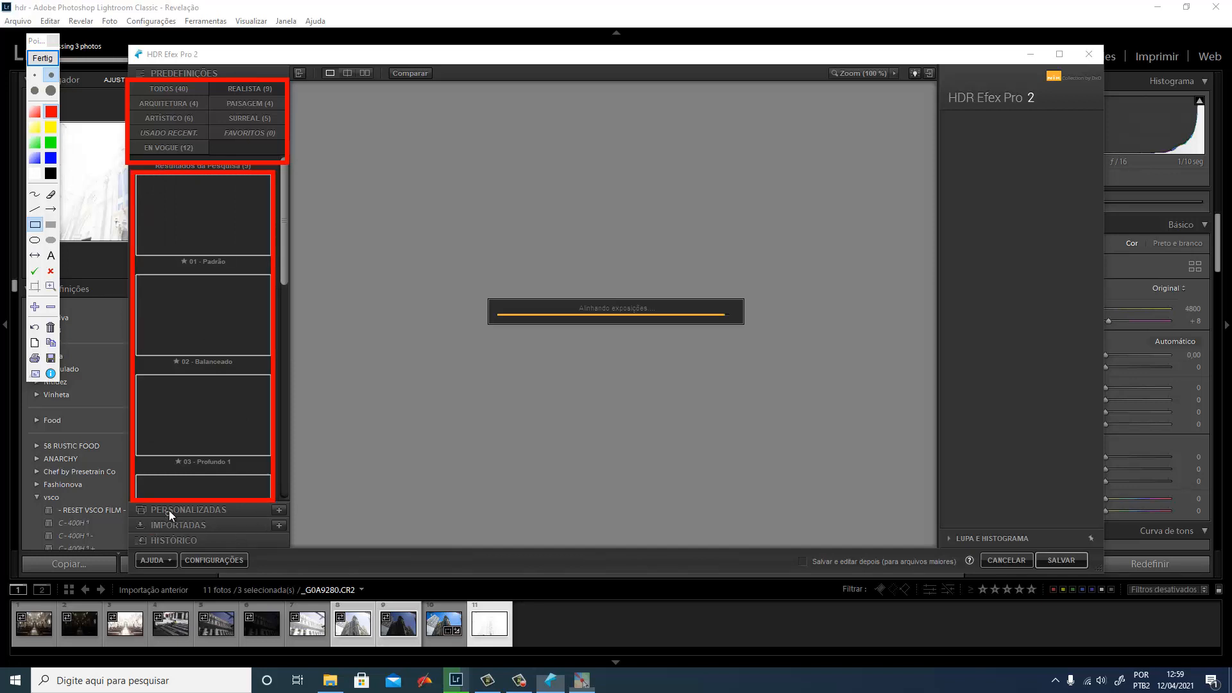
mouse_move(131, 503)
mouse_down()
mouse_move(241, 517)
mouse_move(210, 547)
mouse_up()
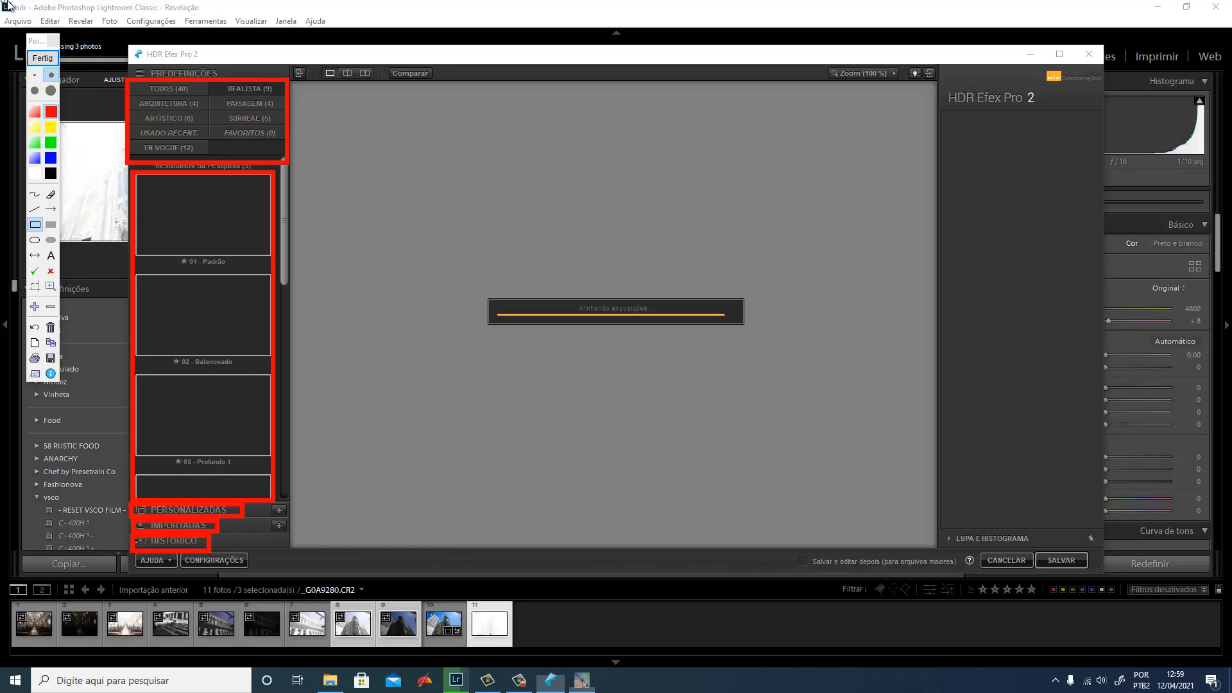
click(43, 59)
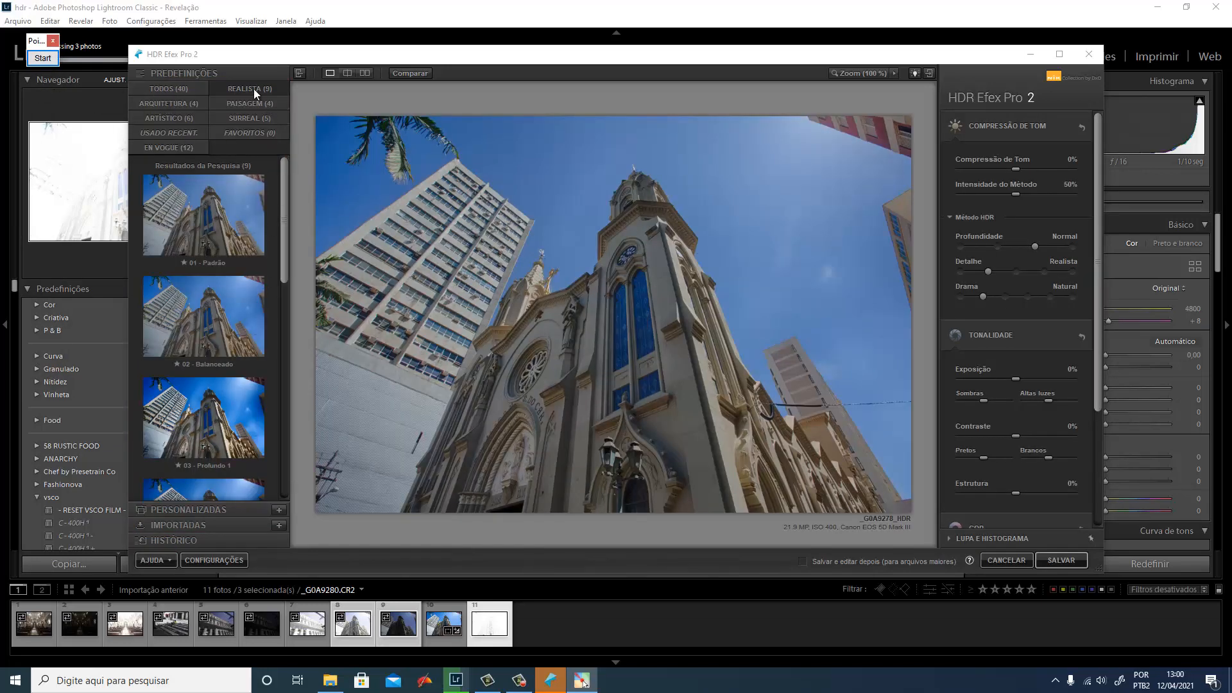
Try the realistic presets 02 - Balanceado, 03 - Profundo 1 and 04 - Profundo 2 on the church image.
click(217, 328)
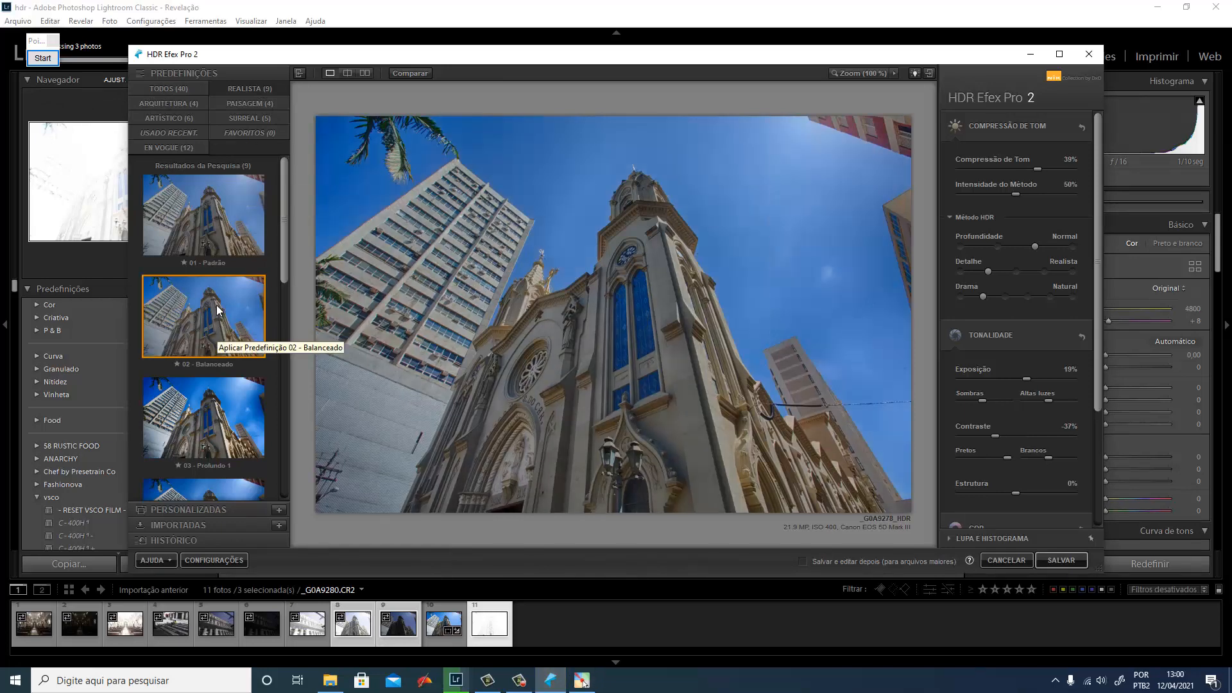
click(189, 426)
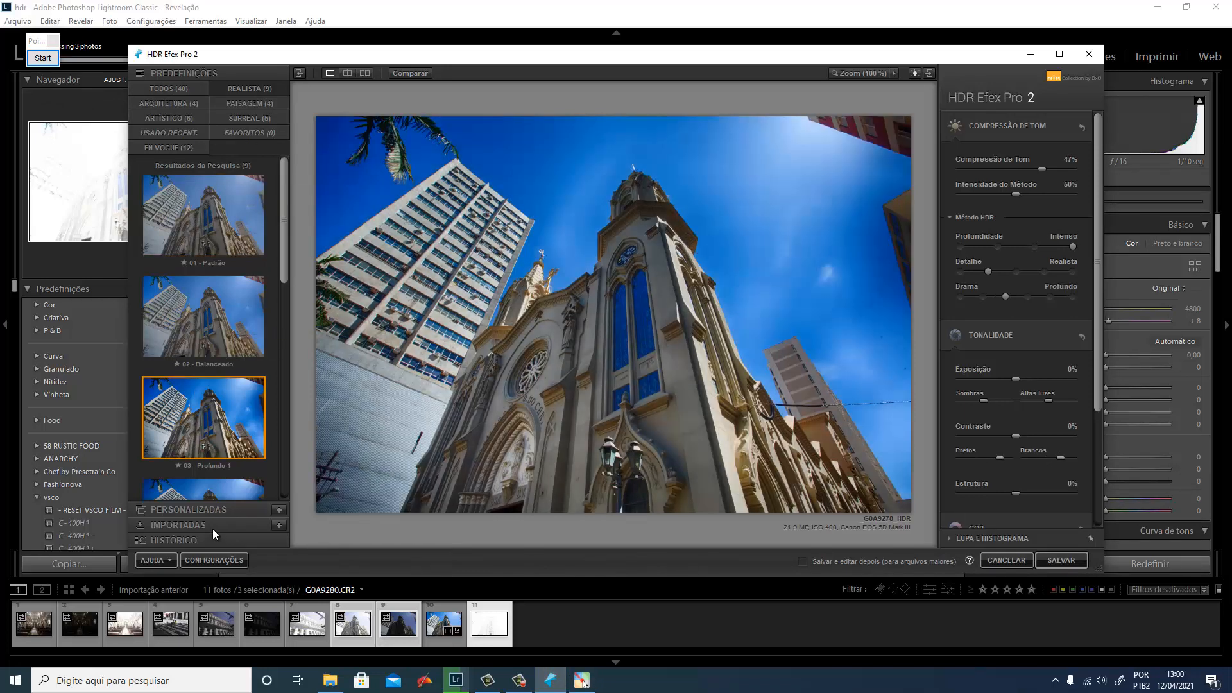
scroll(217, 374, down, 3)
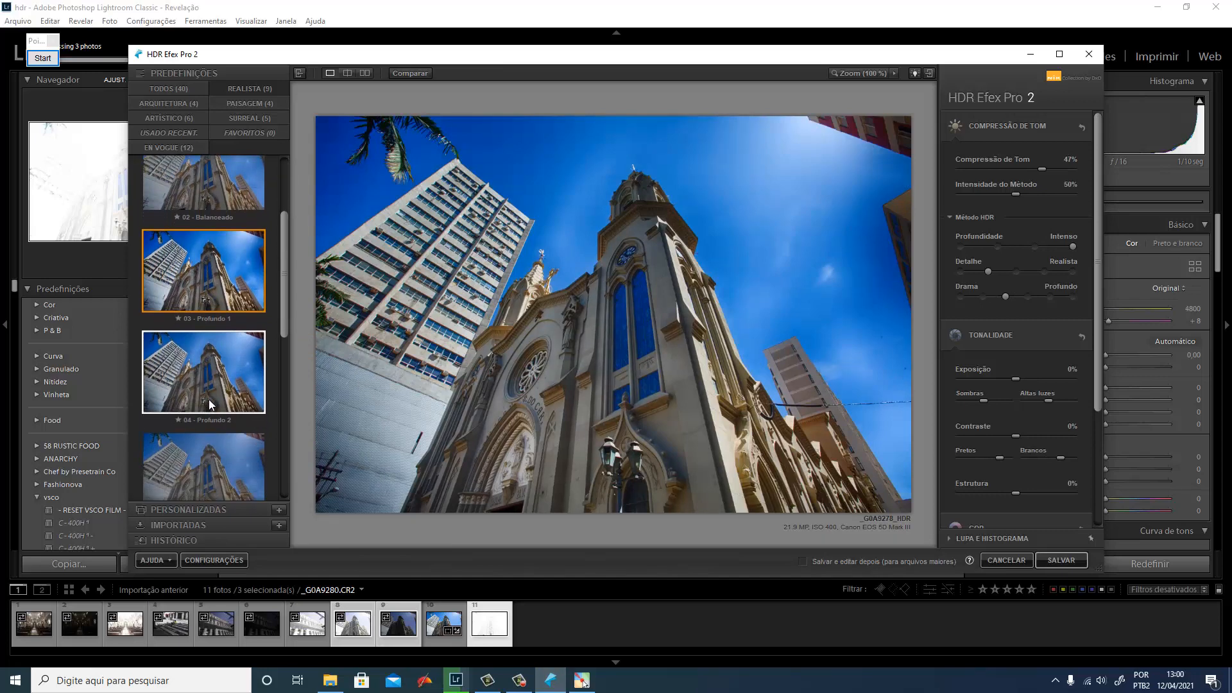
click(210, 401)
scroll(212, 323, up, 1)
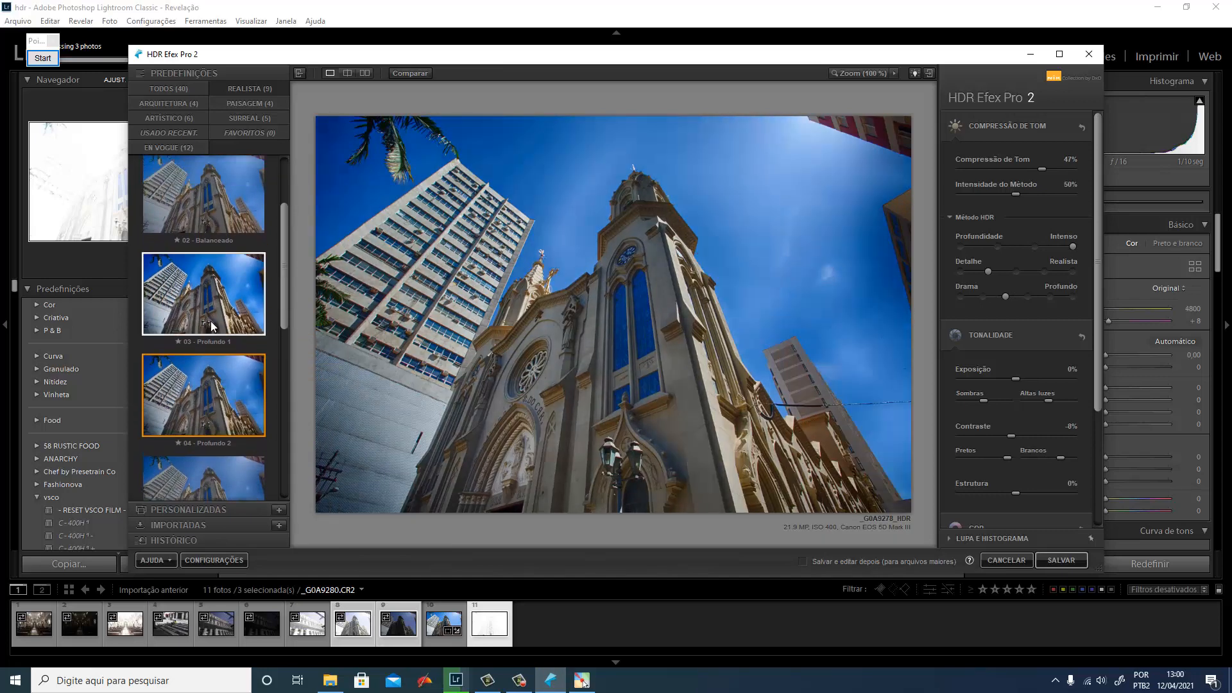
scroll(211, 321, up, 2)
Try the architecture presets 21 - Interior 1 and 23 - Exterior 1 on the church image.
click(161, 102)
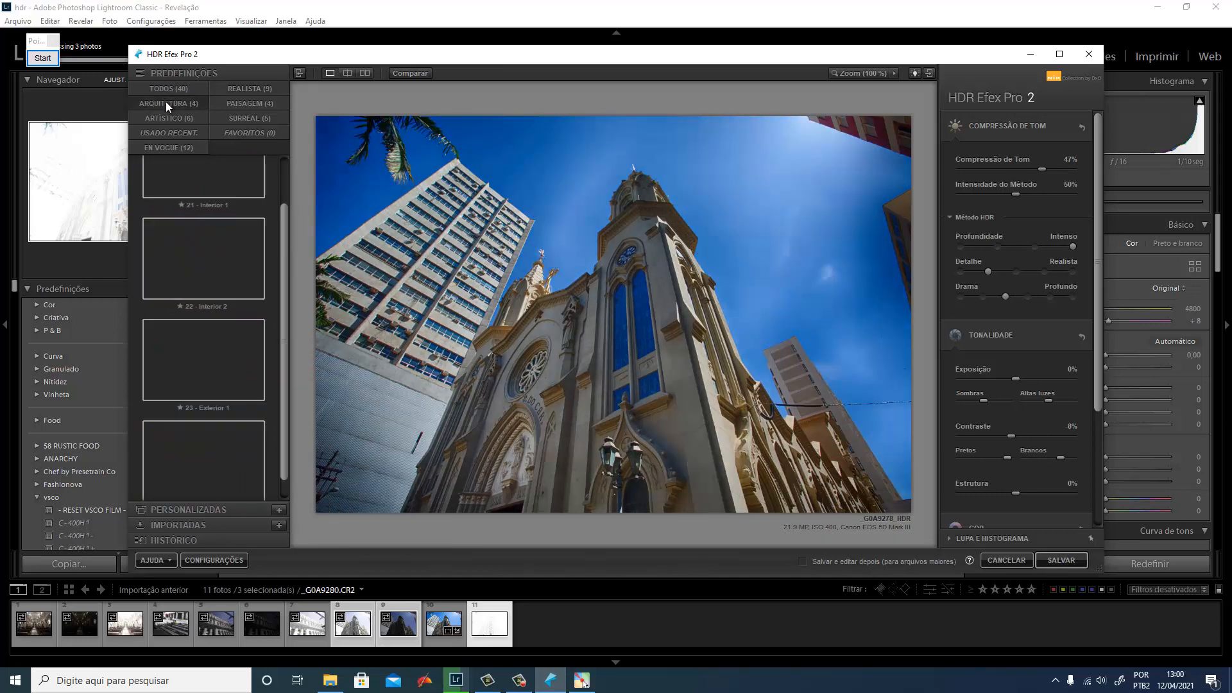
scroll(221, 385, up, 1)
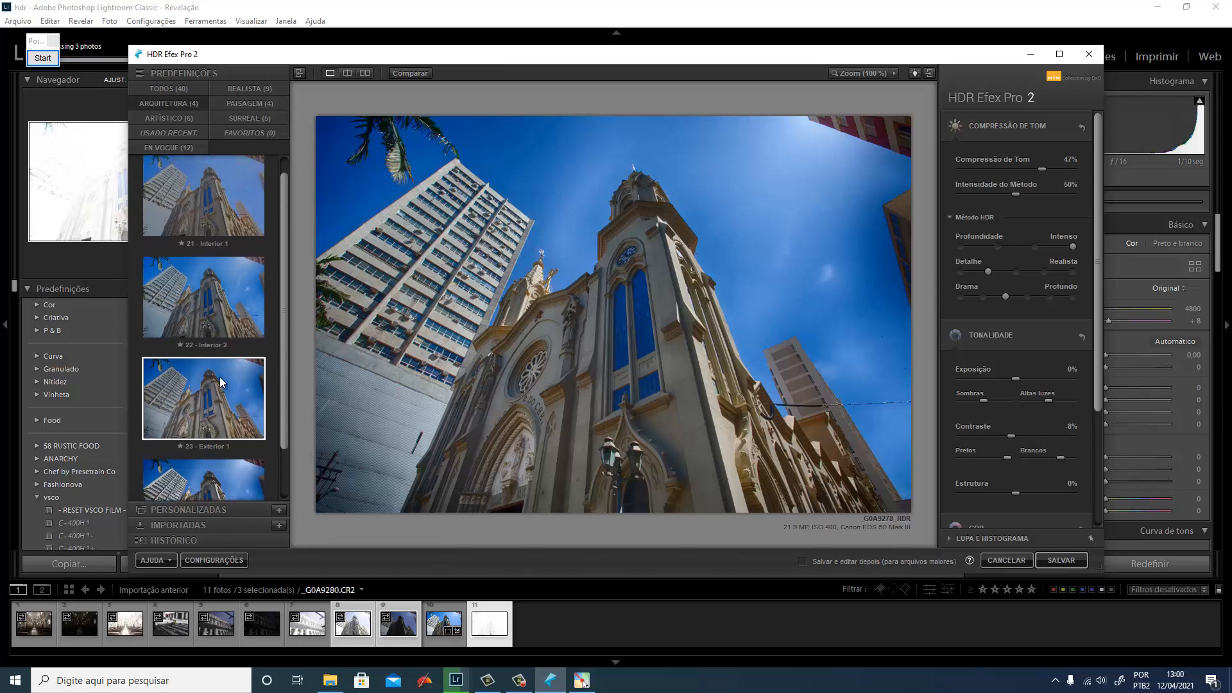
click(220, 206)
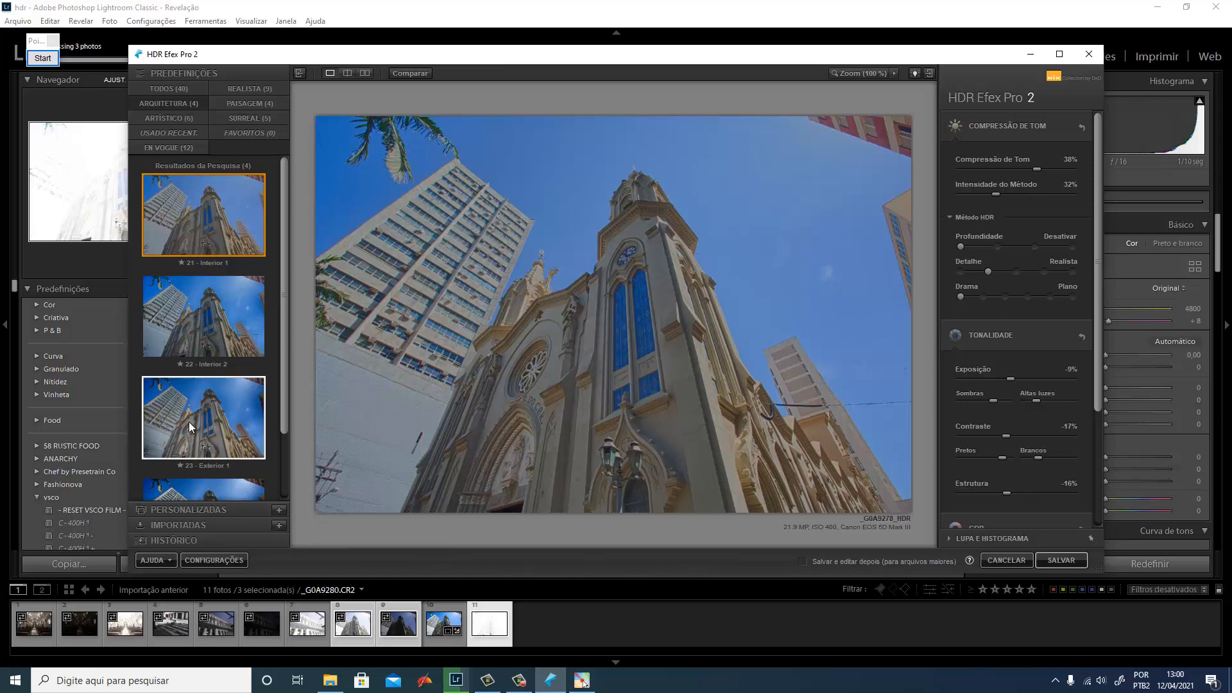
scroll(189, 422, down, 1)
click(214, 353)
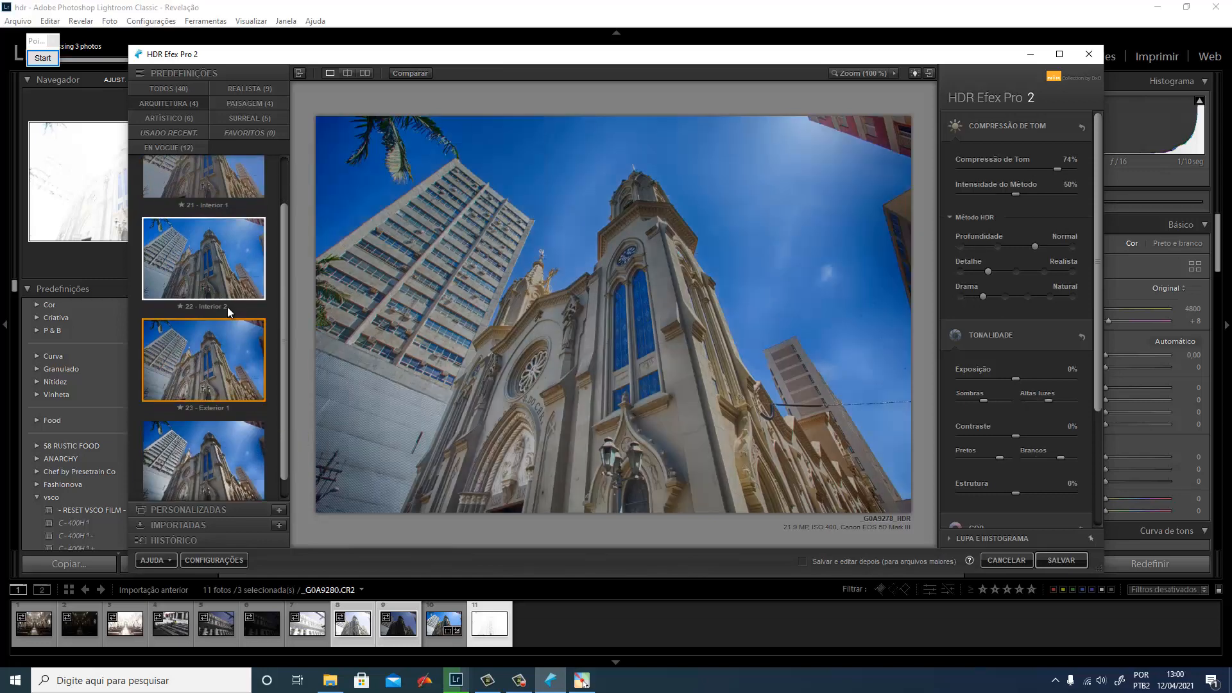
Try the surreal preset 18 - Pálido e estruturado, and apply 17 - Sinistro instead.
click(242, 117)
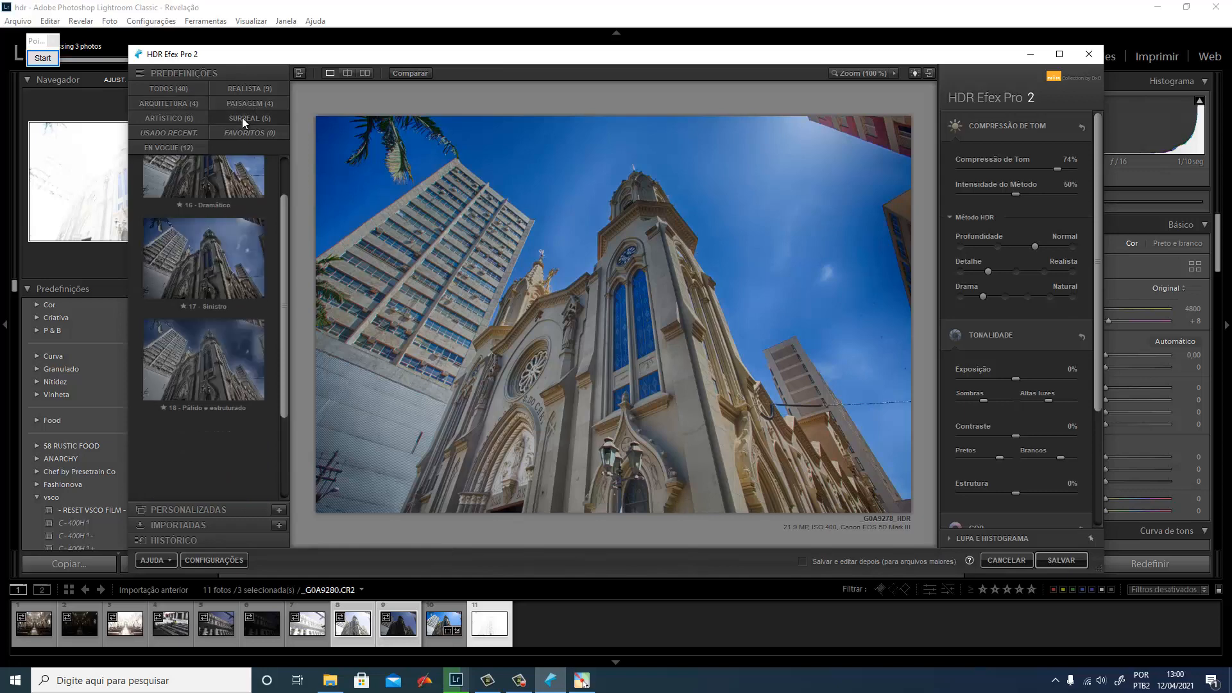
click(223, 384)
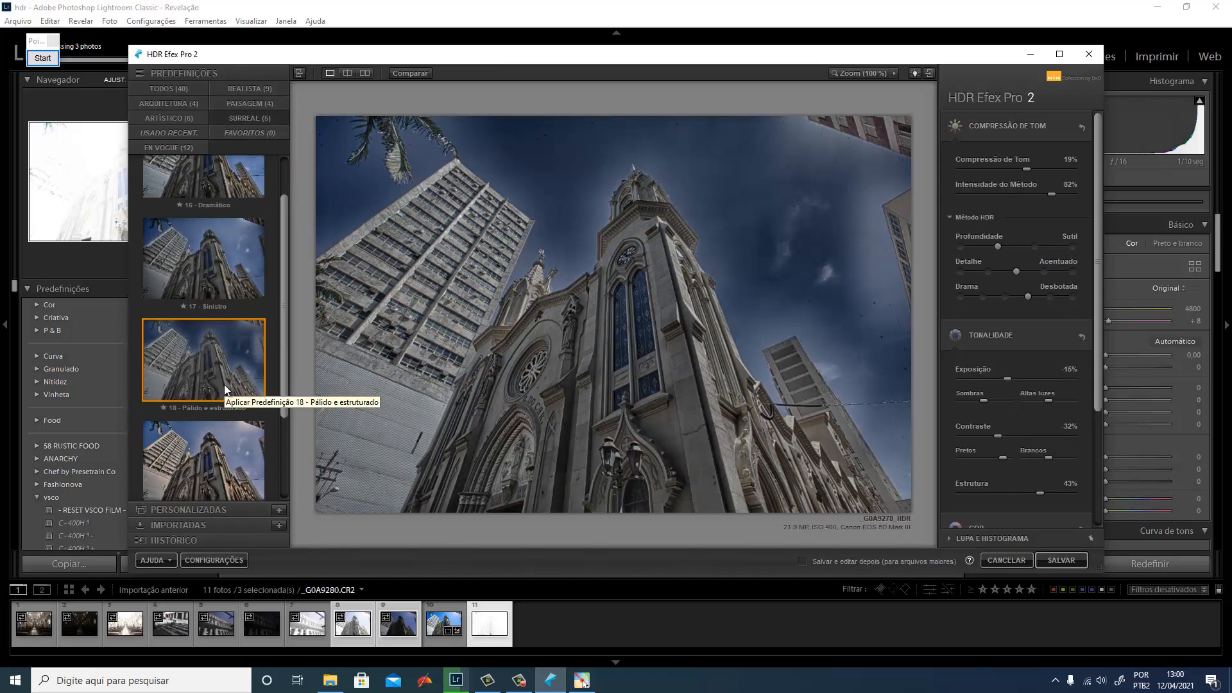
scroll(263, 273, up, 1)
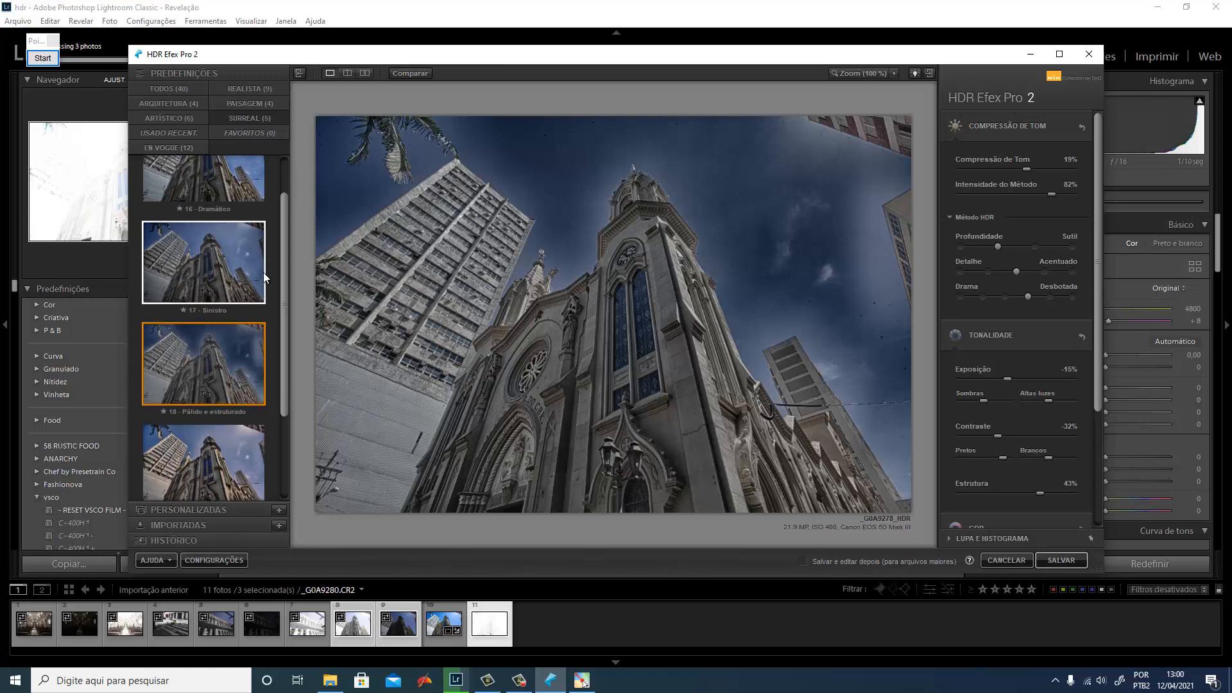
scroll(263, 272, up, 1)
click(206, 336)
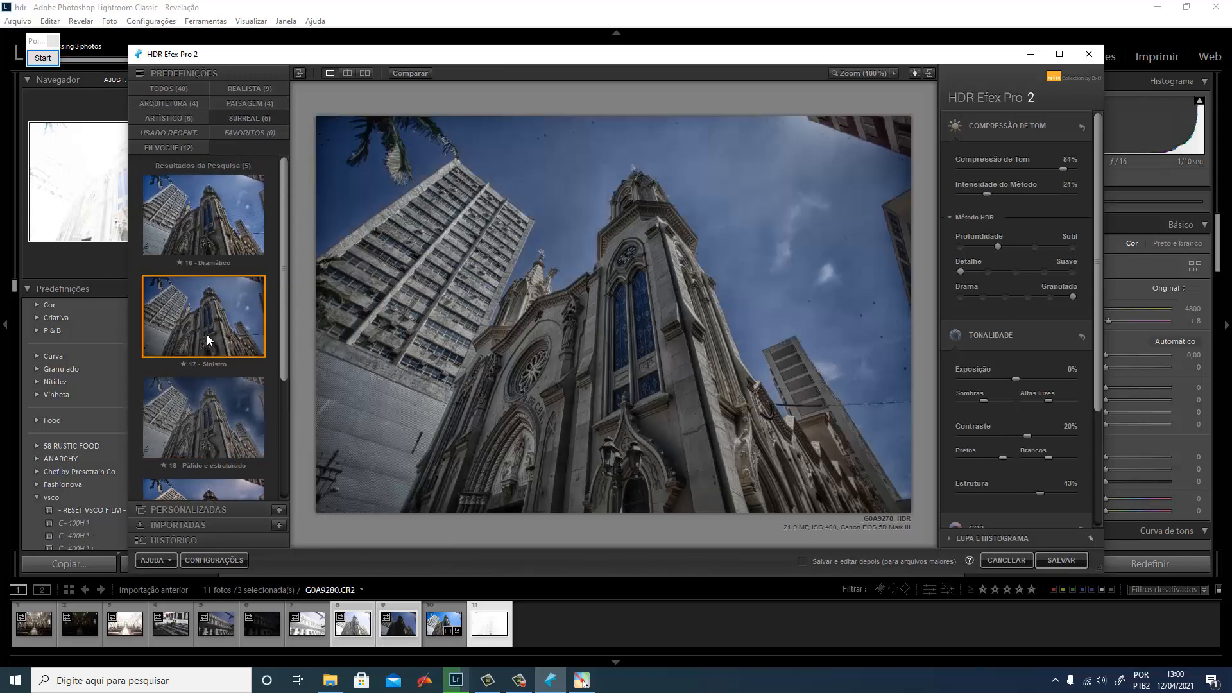
Outline the Compressão de Tom and Tonalidade sections with red rectangles, and close the annotation.
click(34, 56)
mouse_move(45, 43)
mouse_down()
mouse_move(151, 54)
mouse_move(91, 56)
mouse_up()
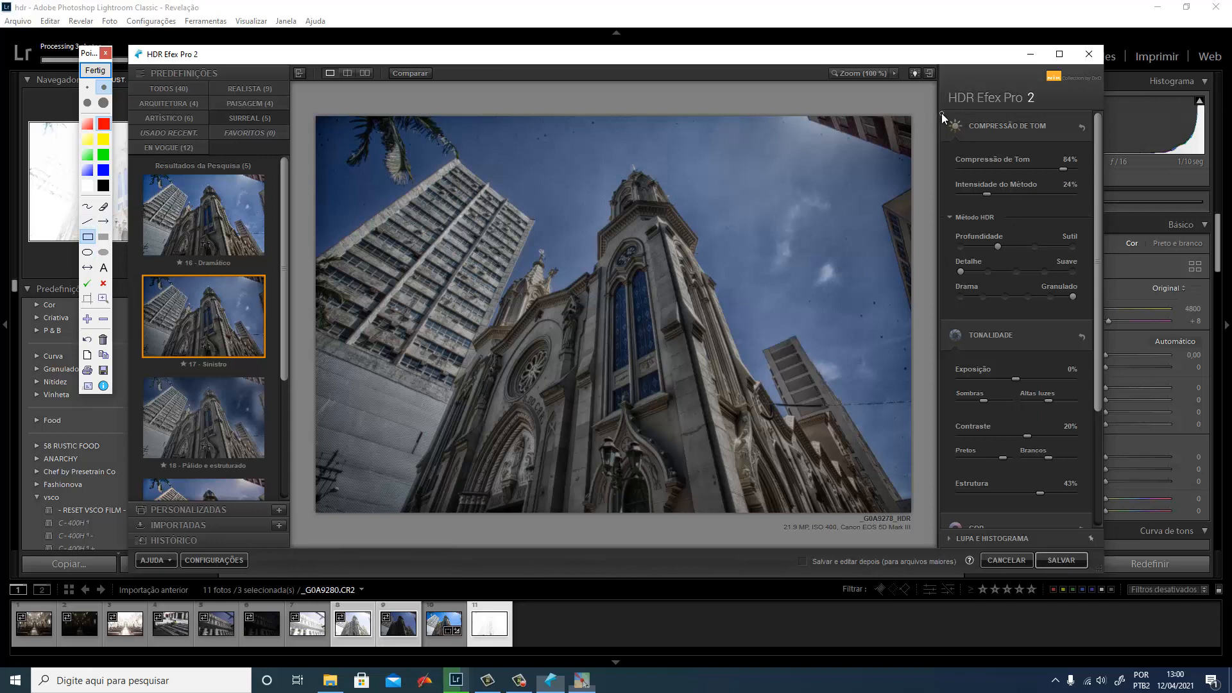
mouse_move(942, 113)
mouse_down()
mouse_move(984, 208)
mouse_move(1077, 319)
mouse_move(1093, 319)
mouse_up()
mouse_move(941, 321)
mouse_down()
mouse_move(948, 359)
mouse_move(1069, 518)
mouse_move(1092, 512)
mouse_up()
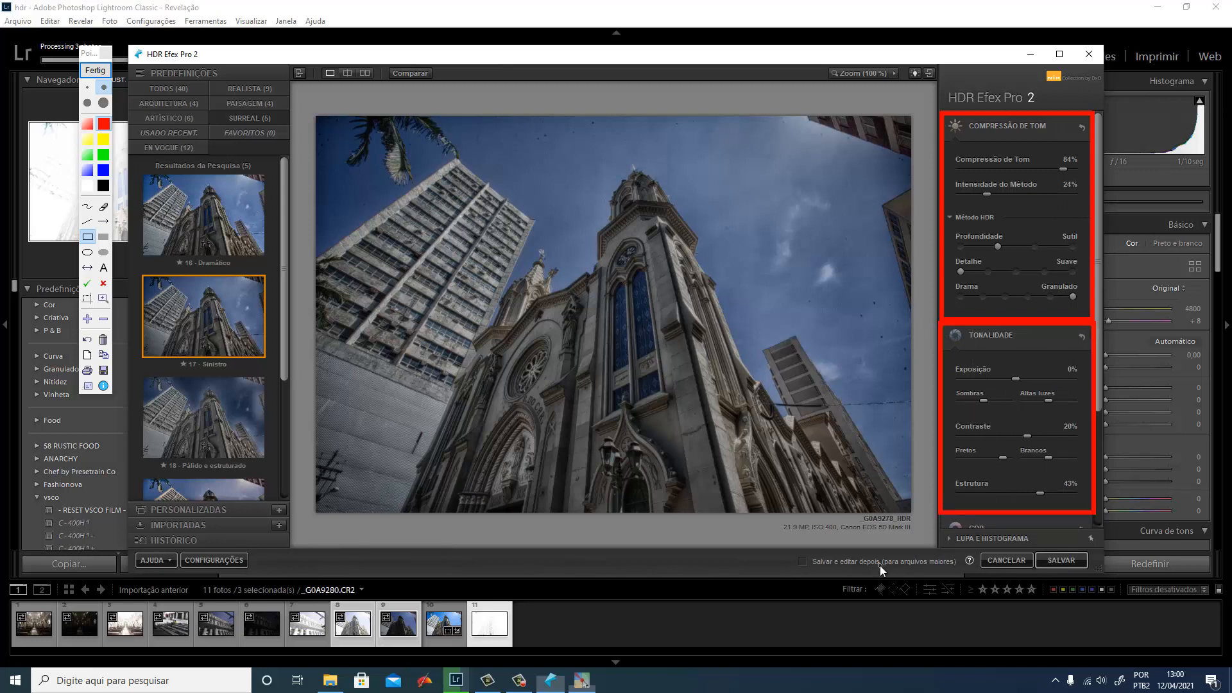
click(95, 70)
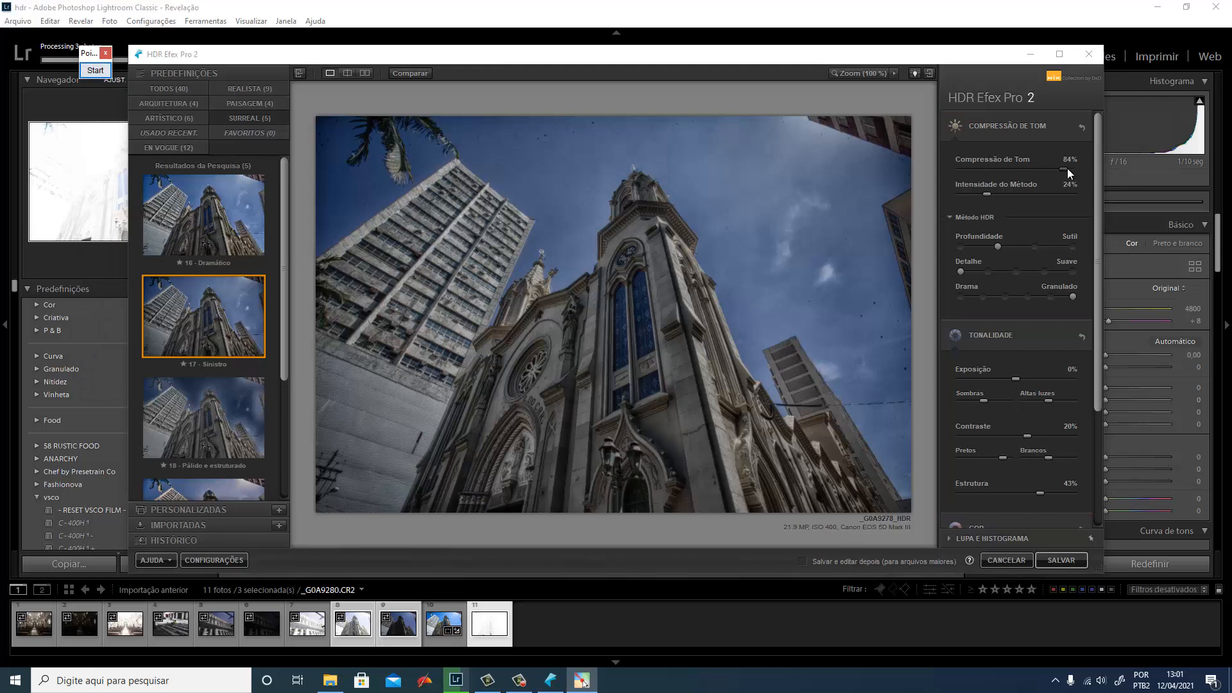
Test Compressão de Tom at -100%, and set it and Intensidade do Método to 100%.
drag(1066, 168, 877, 187)
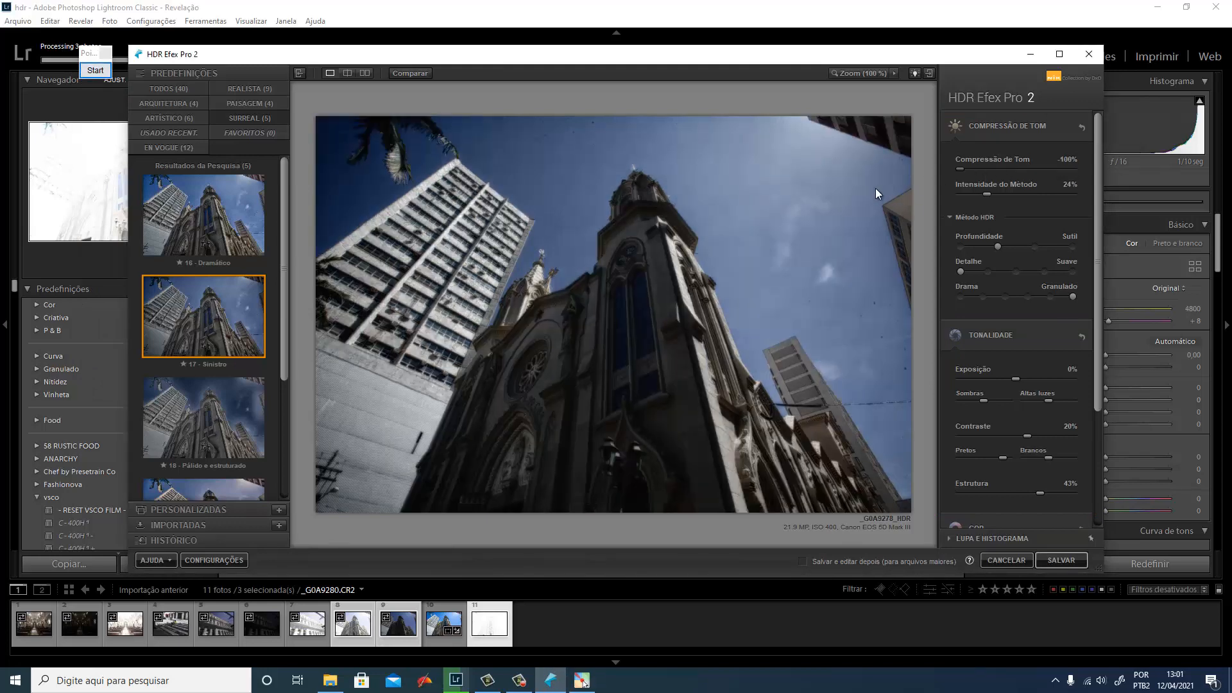
drag(960, 168, 1099, 178)
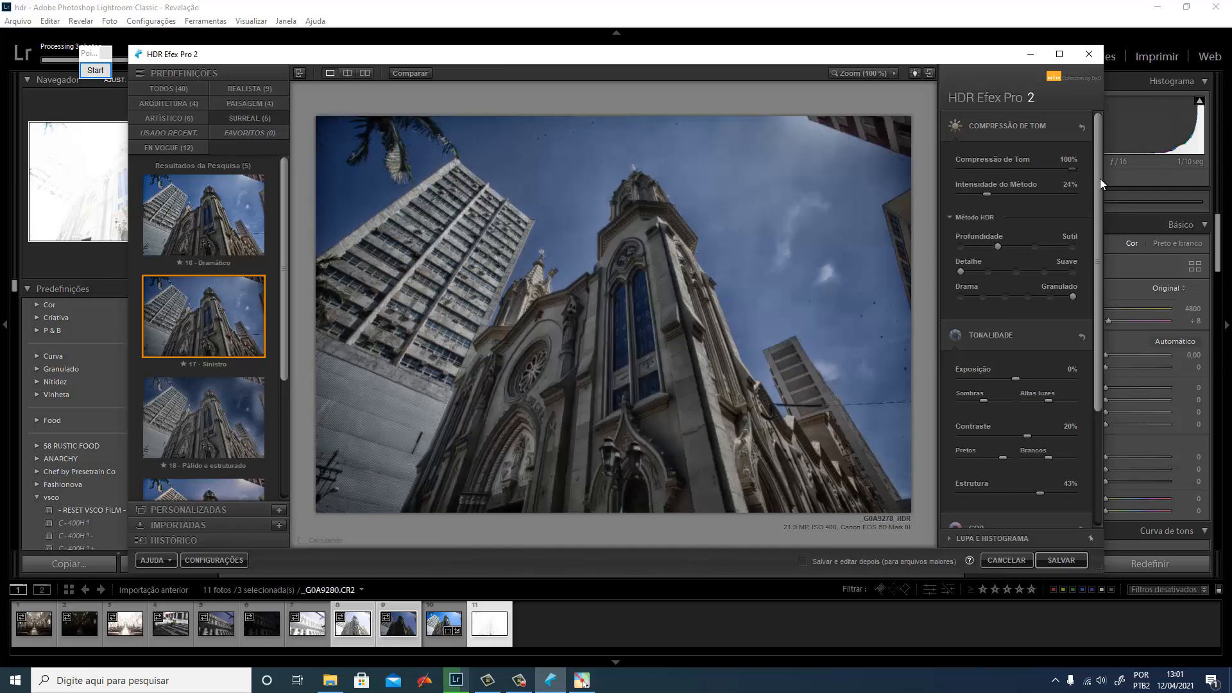
drag(987, 193, 1104, 191)
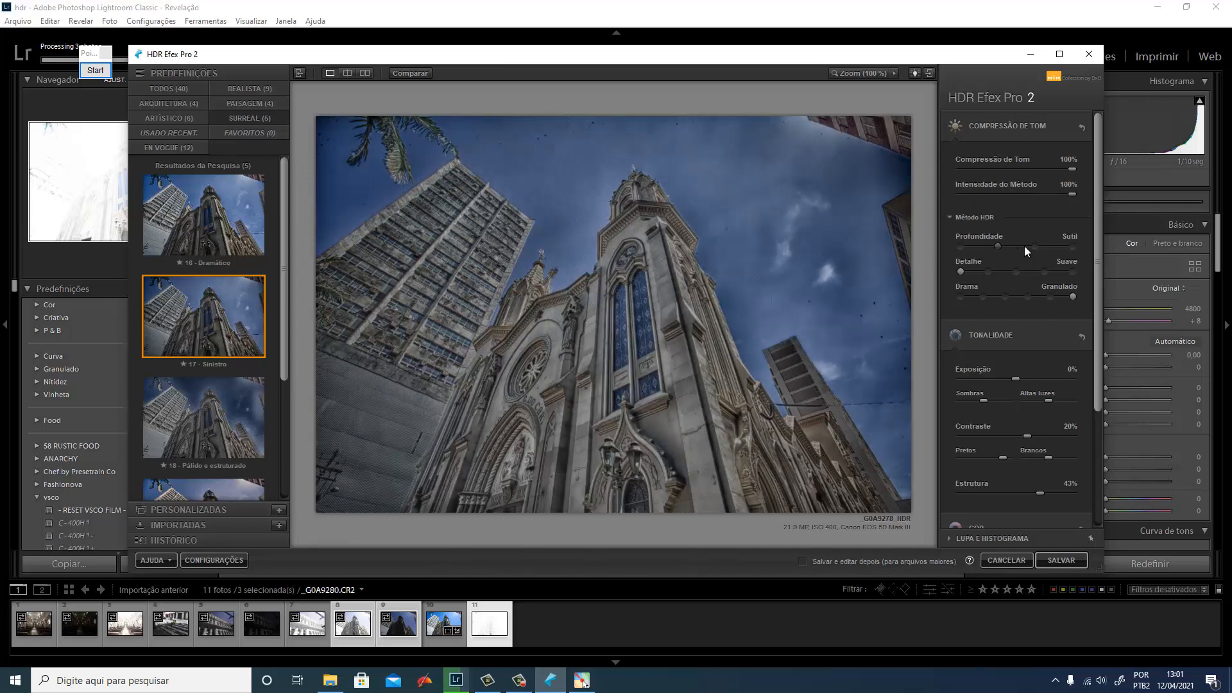
Try the extremes of the HDR method settings, leaving Profundidade on Desativar, Detalhe on Suave and Drama on Granulado.
click(1073, 247)
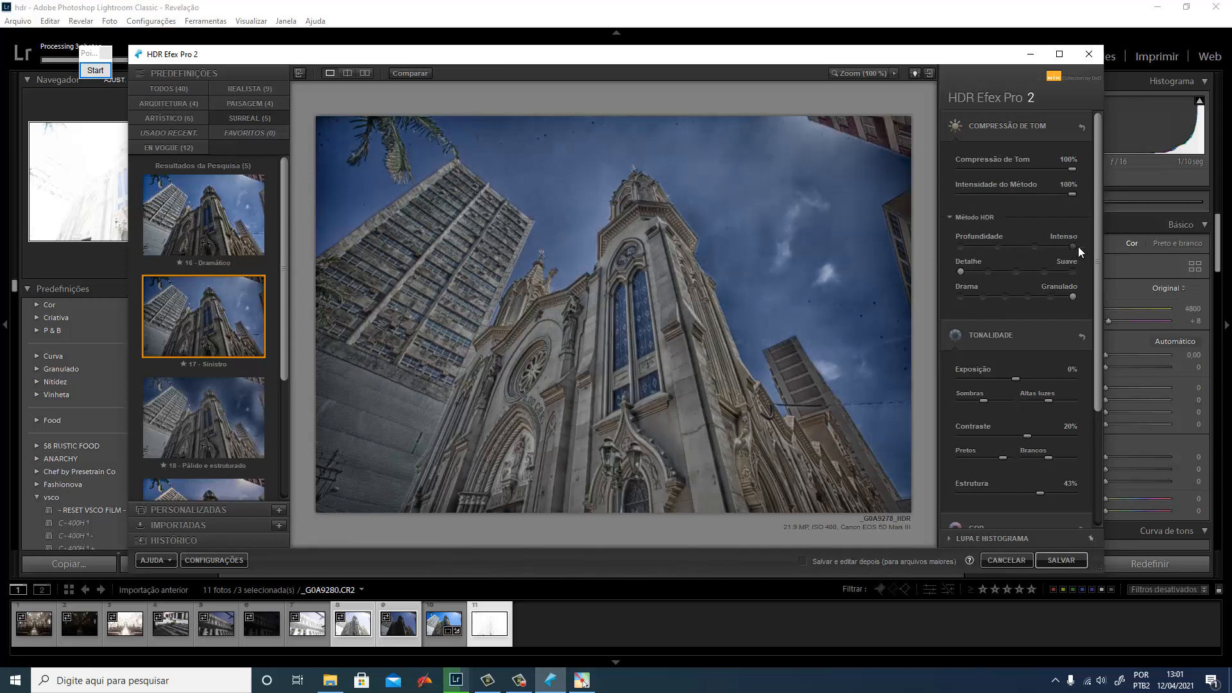
drag(1079, 248, 1145, 254)
drag(957, 261, 1107, 275)
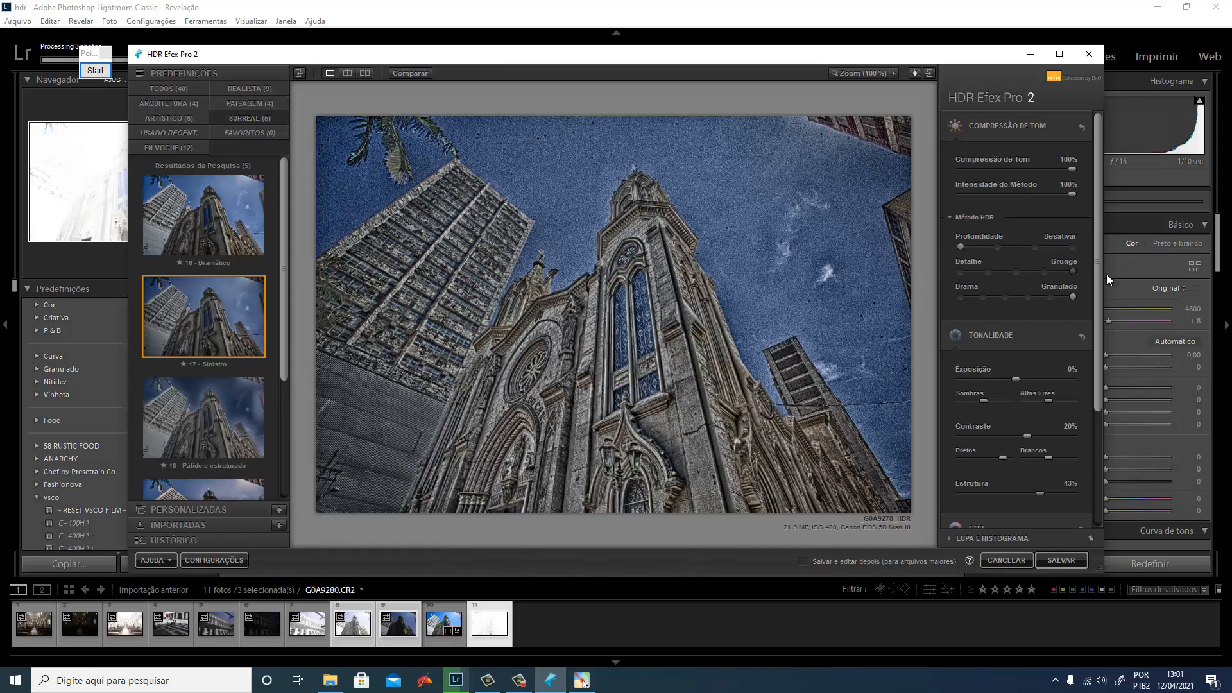
drag(1107, 274, 934, 277)
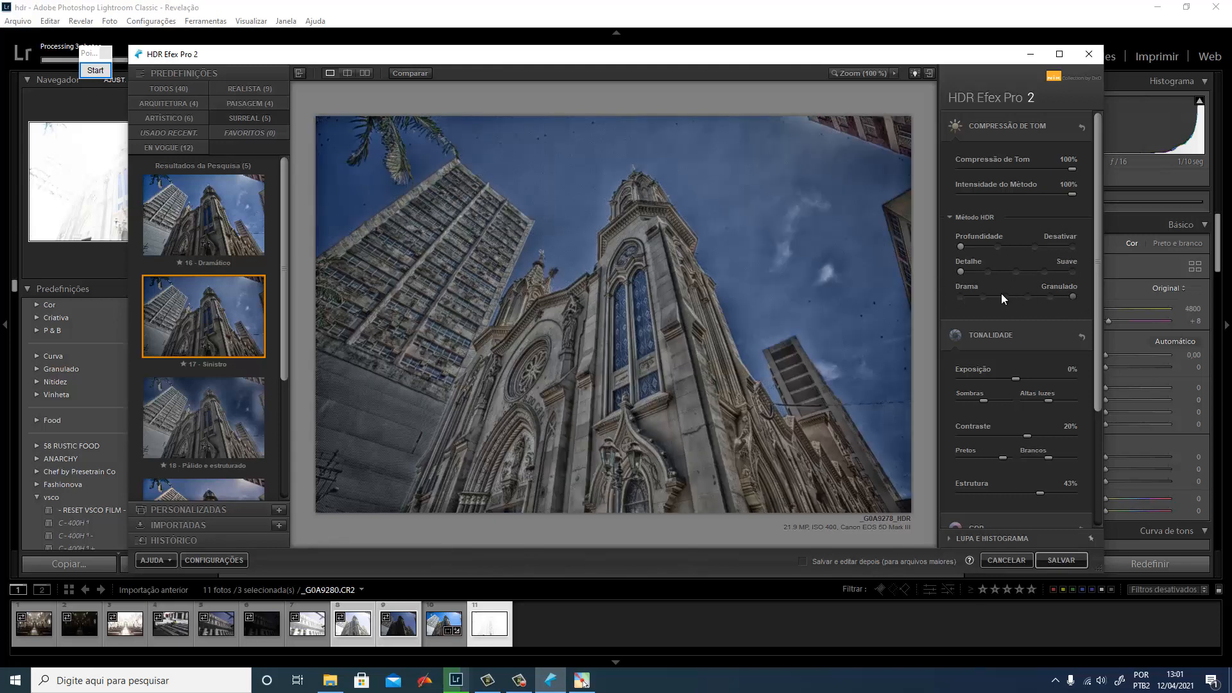
click(959, 296)
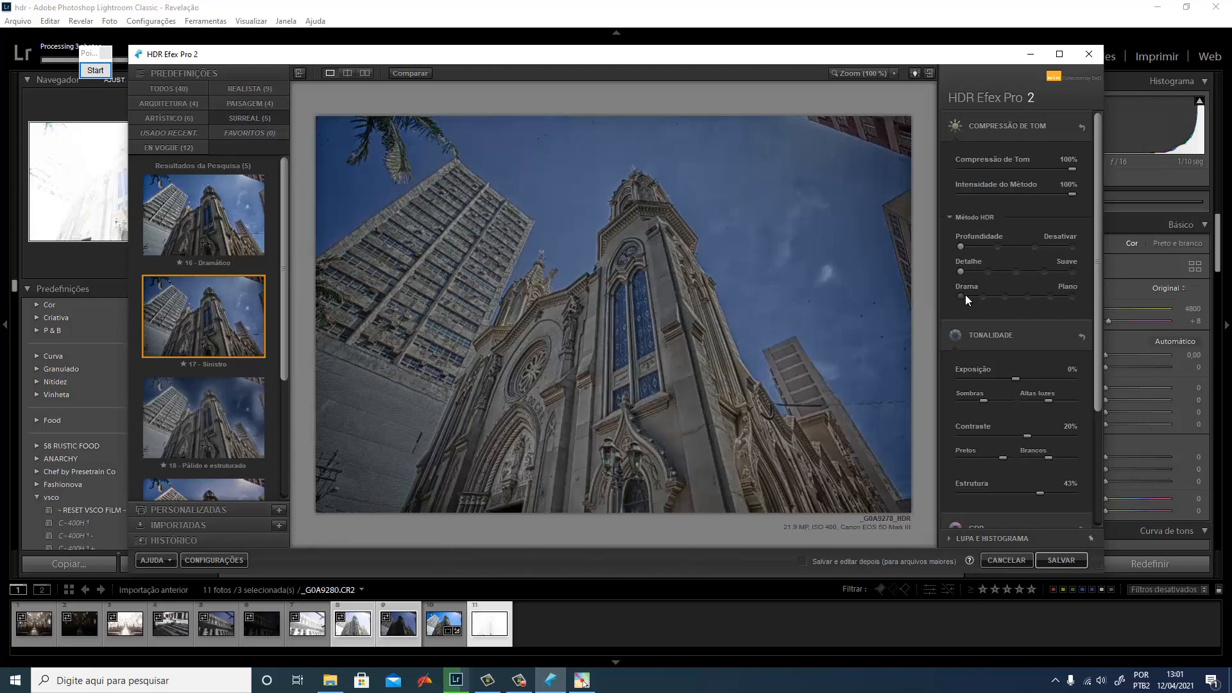
click(1072, 297)
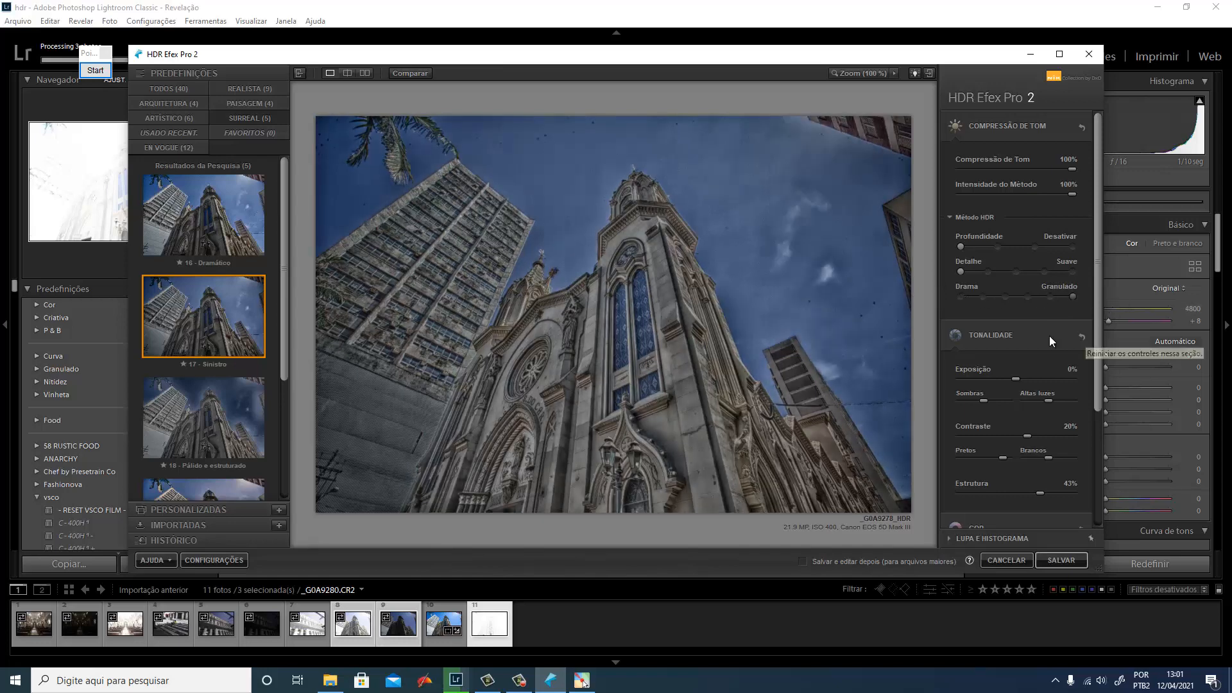
Adjust the tonality to Exposição 5%, Contraste 46% and Estrutura 93%, with Sombras raised and Altas luzes lowered.
scroll(1049, 336, down, 1)
scroll(1046, 337, down, 4)
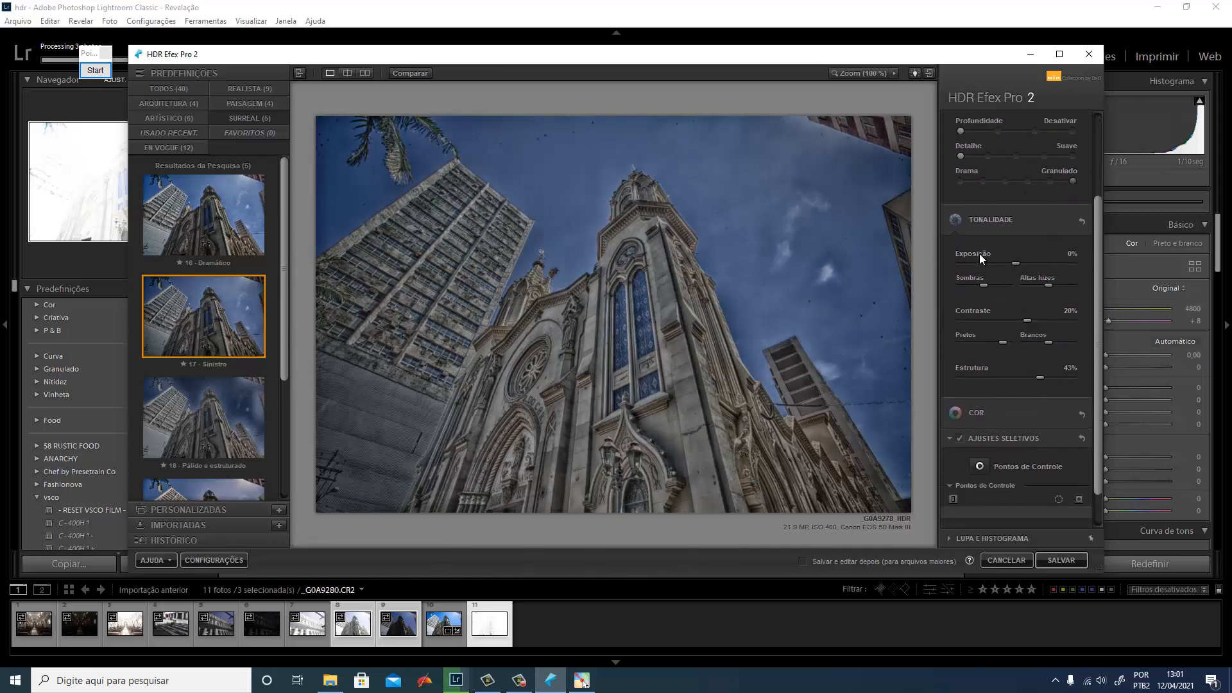
mouse_move(1022, 263)
mouse_down()
mouse_move(977, 270)
mouse_move(1041, 273)
mouse_move(1000, 275)
mouse_move(1010, 275)
mouse_up()
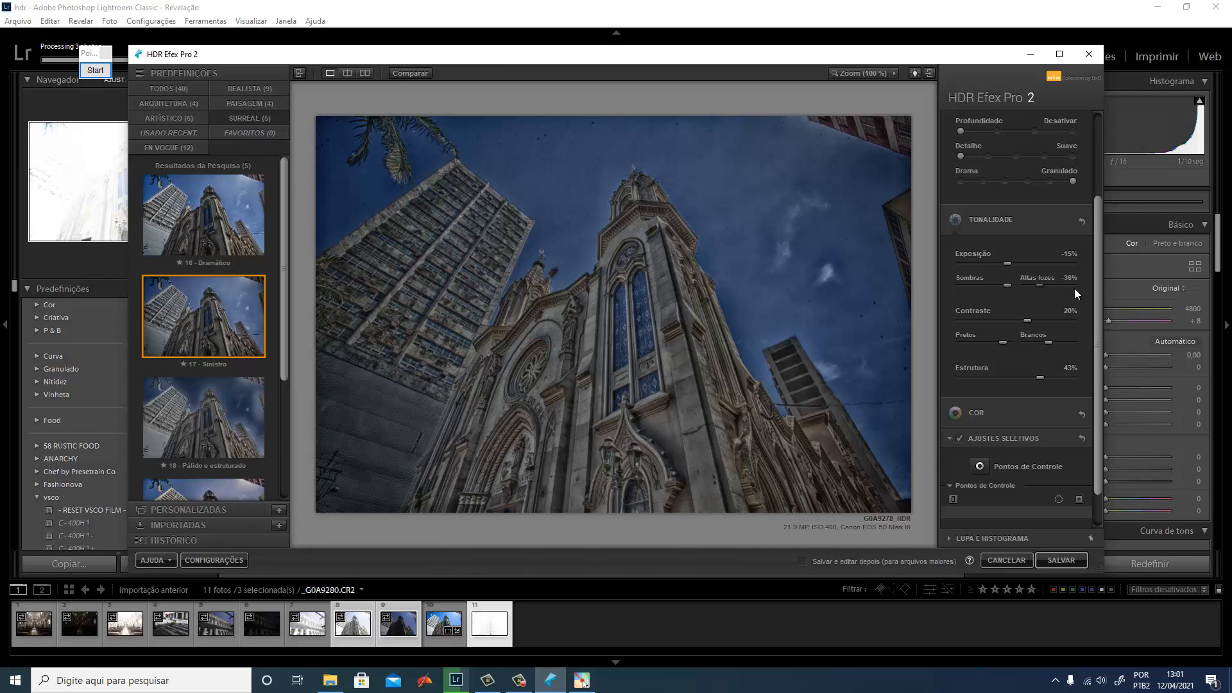
mouse_move(1035, 321)
mouse_down()
mouse_move(1088, 315)
mouse_move(971, 315)
mouse_move(1042, 314)
mouse_move(1049, 325)
mouse_up()
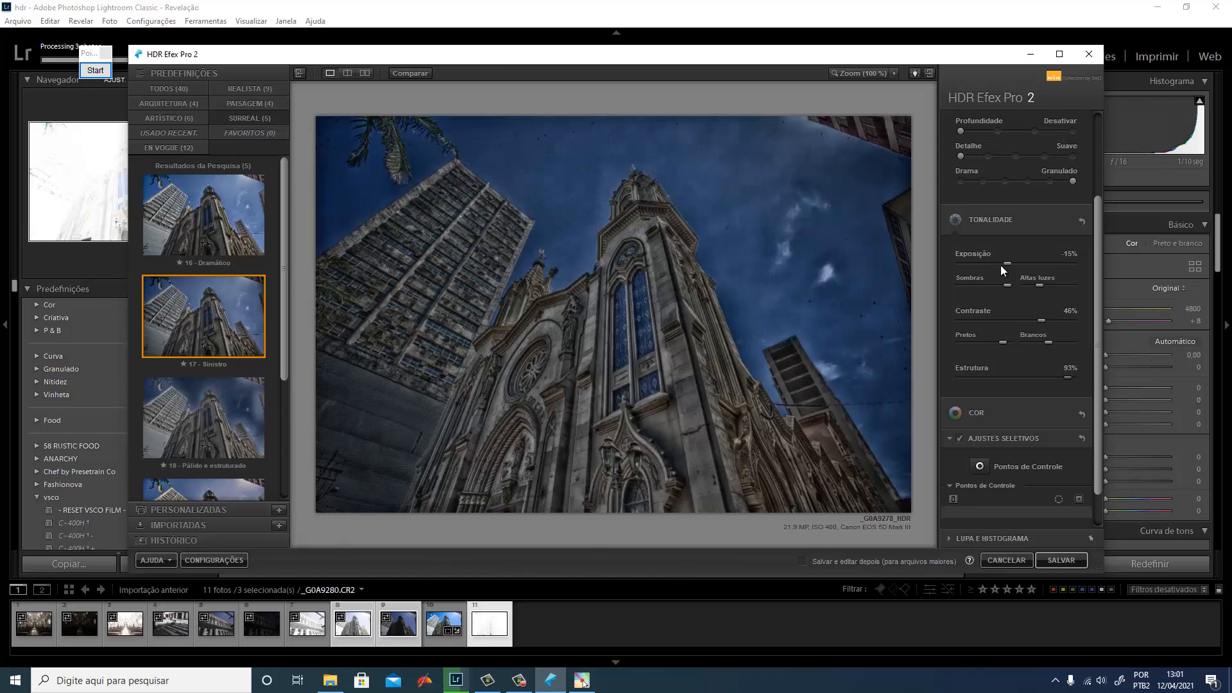
drag(1006, 264, 1018, 270)
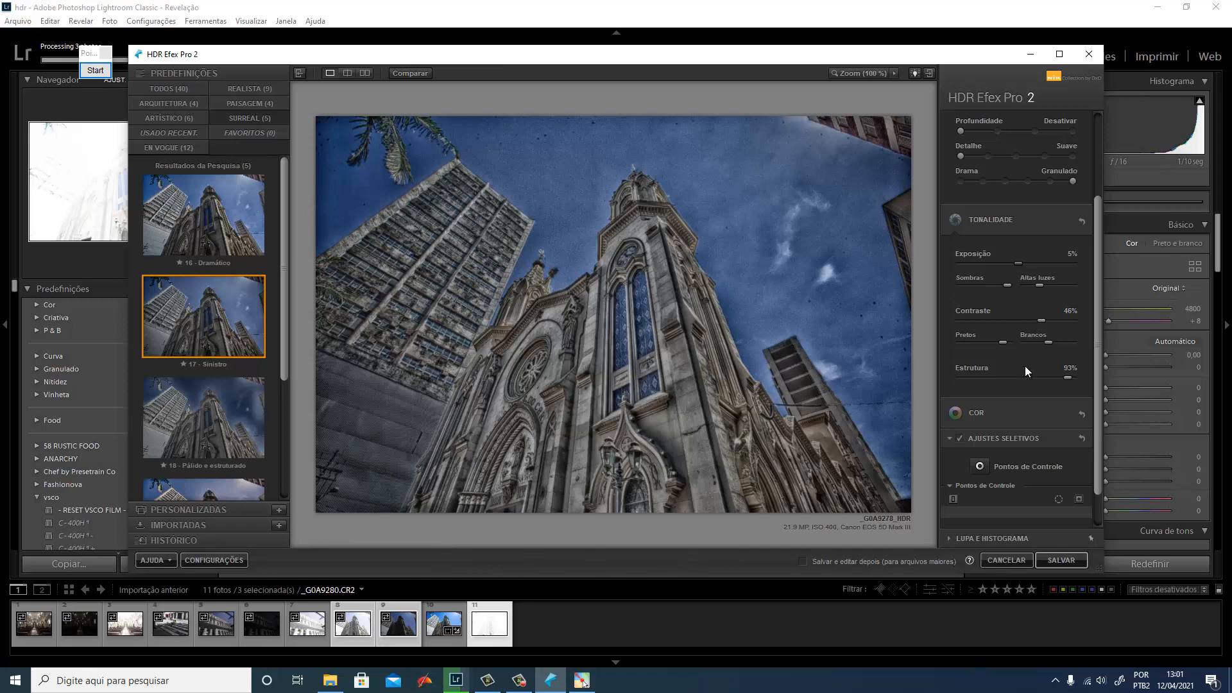
Set the colour Saturação to -52%, and try Temperatura and Matiz, leaving both at 0%.
scroll(1002, 395, down, 2)
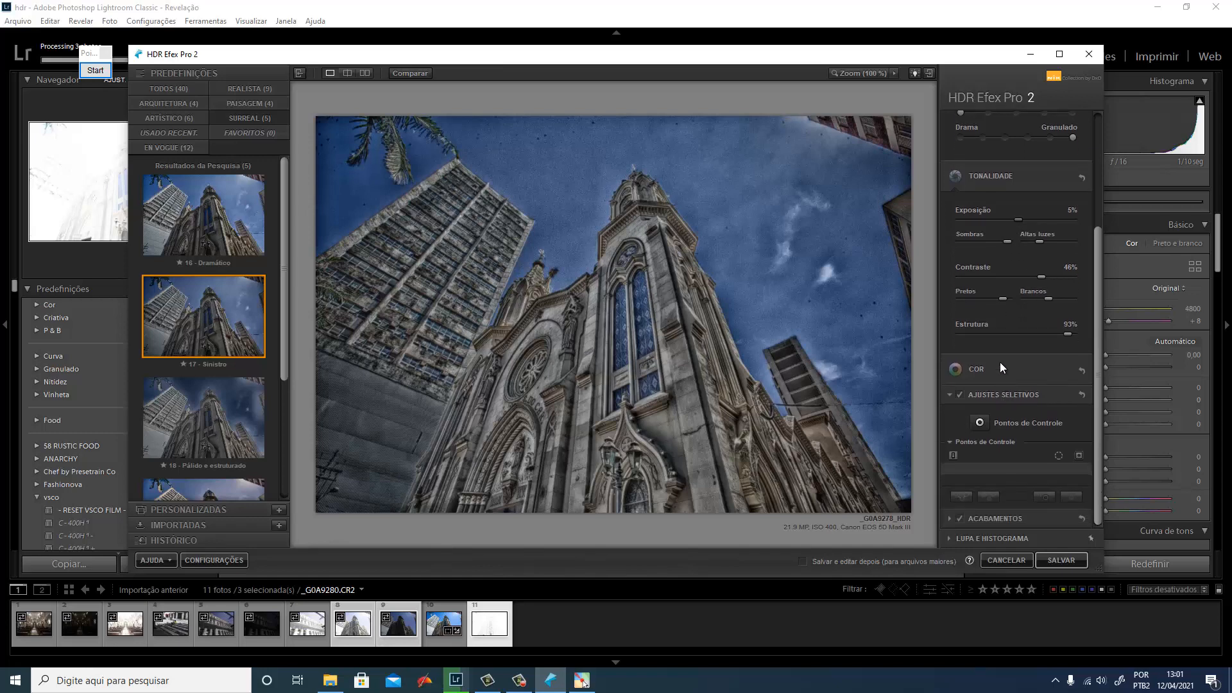
click(1002, 367)
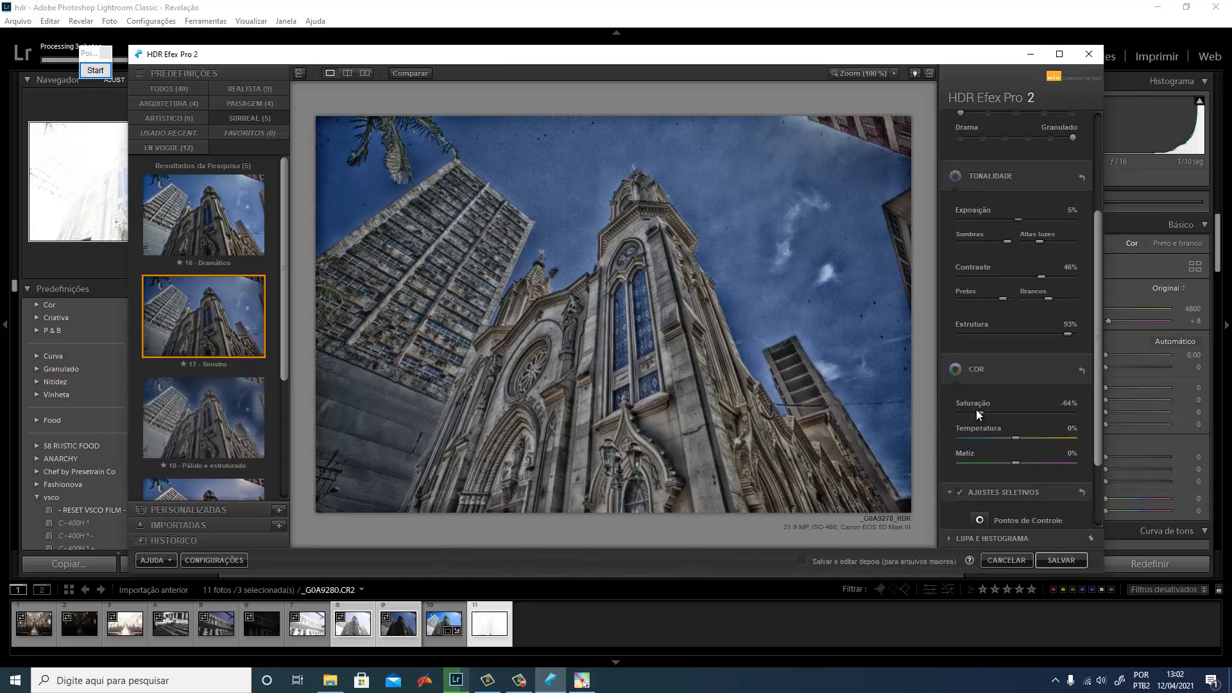
drag(976, 411, 1003, 440)
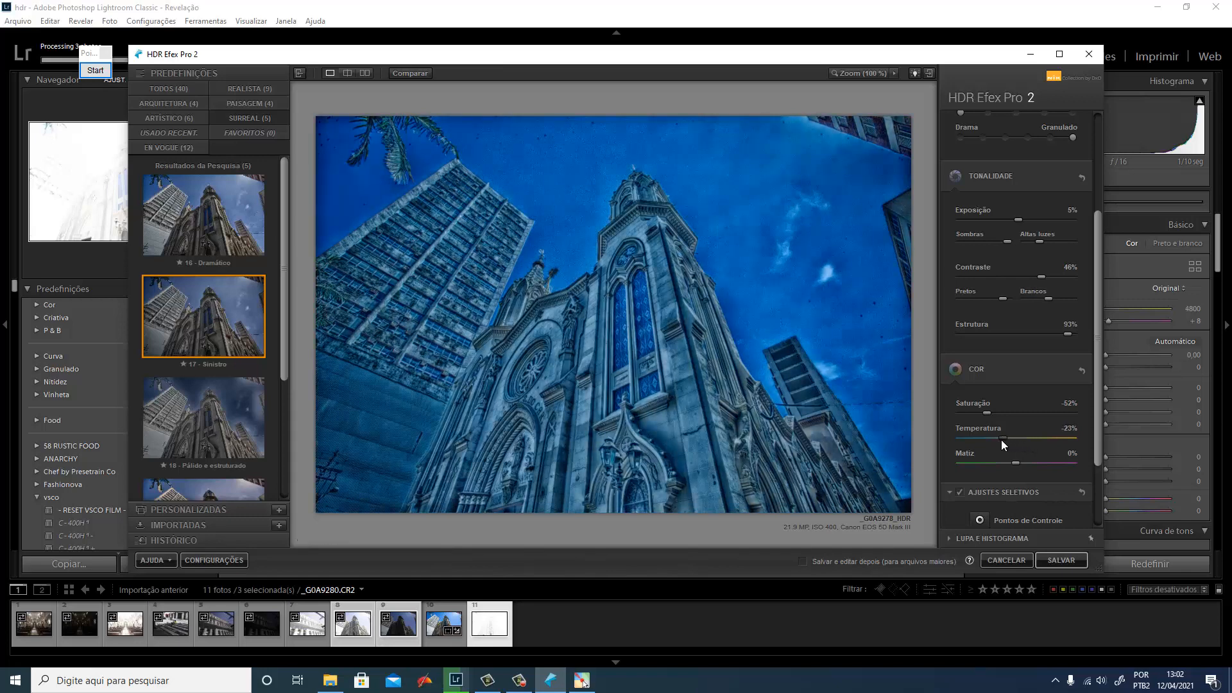
double_click(1001, 441)
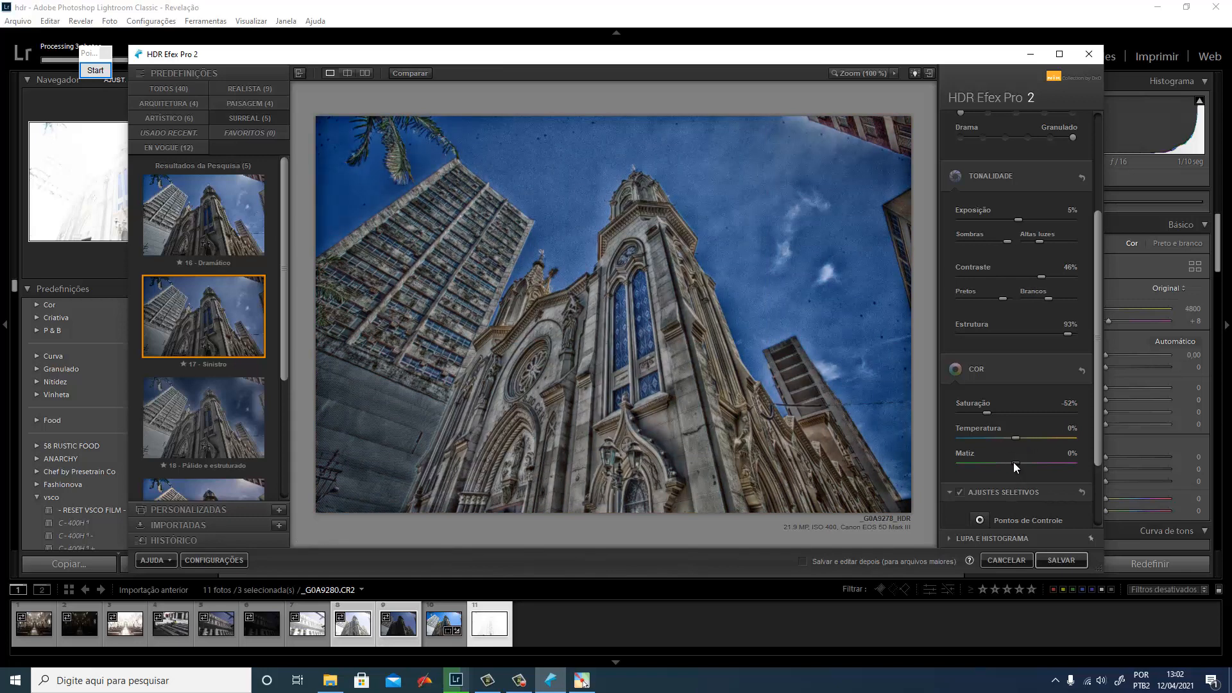
drag(1004, 462, 1021, 465)
Add a control point on the church's round window and set its size to 30%.
scroll(1018, 463, down, 3)
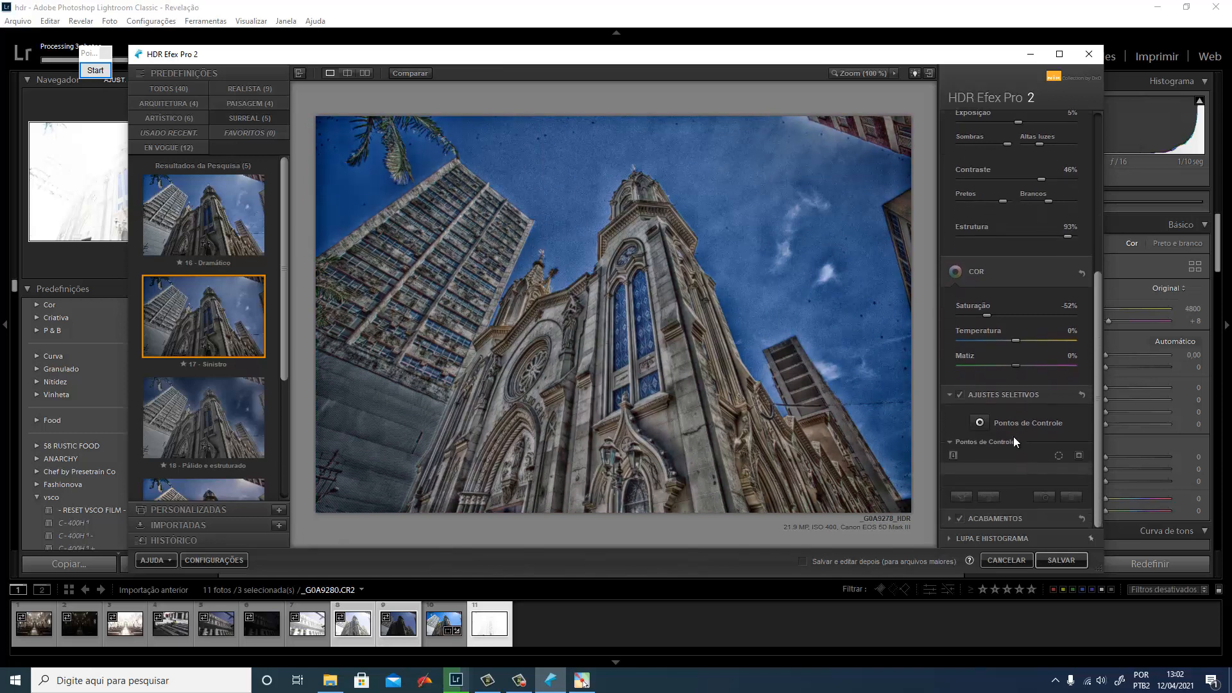
click(973, 425)
click(529, 375)
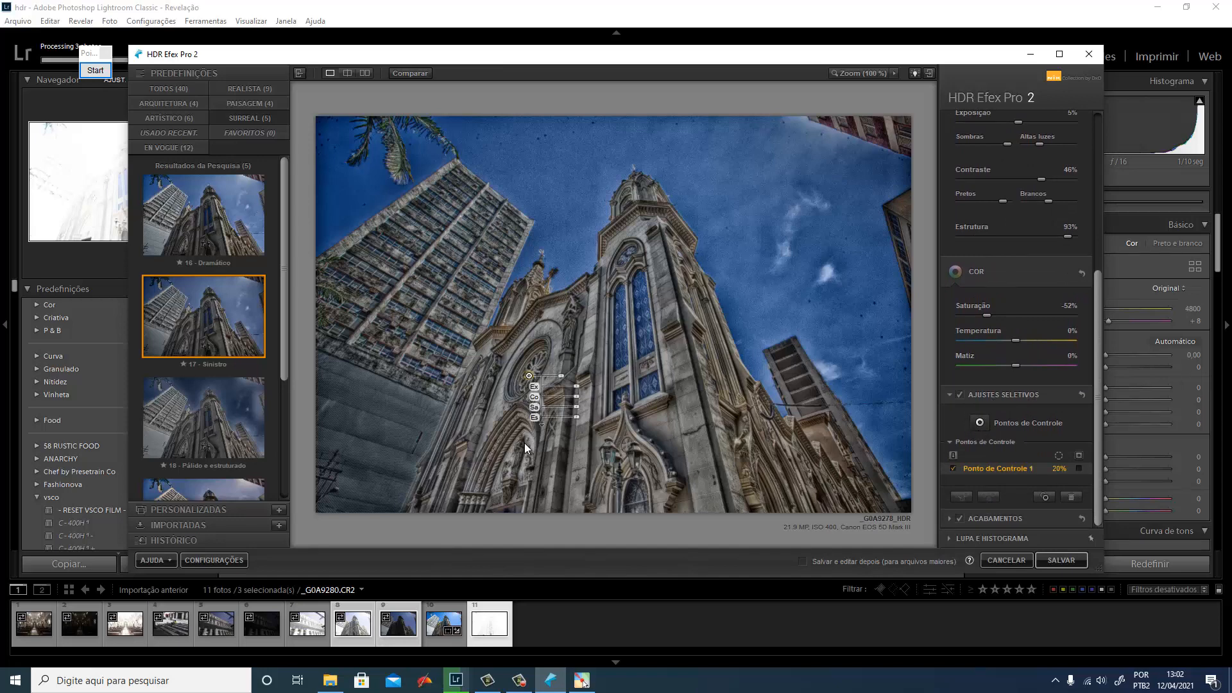
drag(563, 379, 566, 378)
Annotate the control point's size and adjustment sliders with red arrows.
click(95, 70)
click(103, 221)
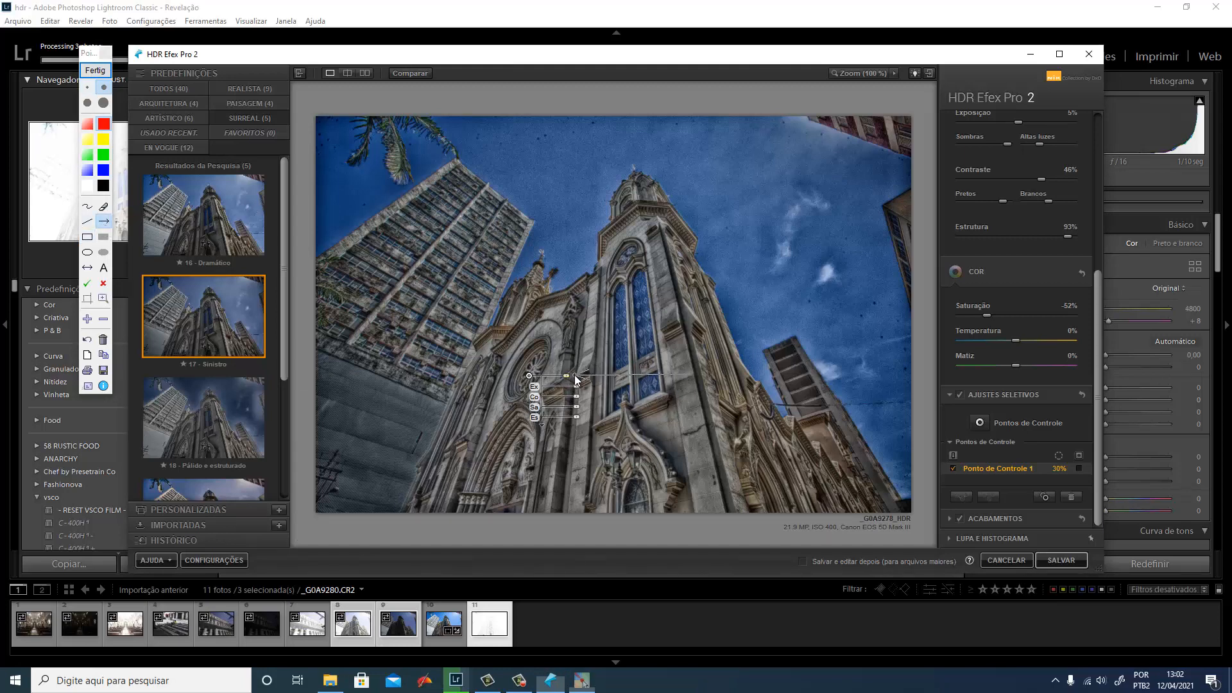
drag(575, 375, 691, 375)
drag(681, 387, 589, 386)
drag(728, 441, 589, 398)
mouse_move(627, 449)
mouse_down()
mouse_move(582, 410)
mouse_move(579, 425)
mouse_up()
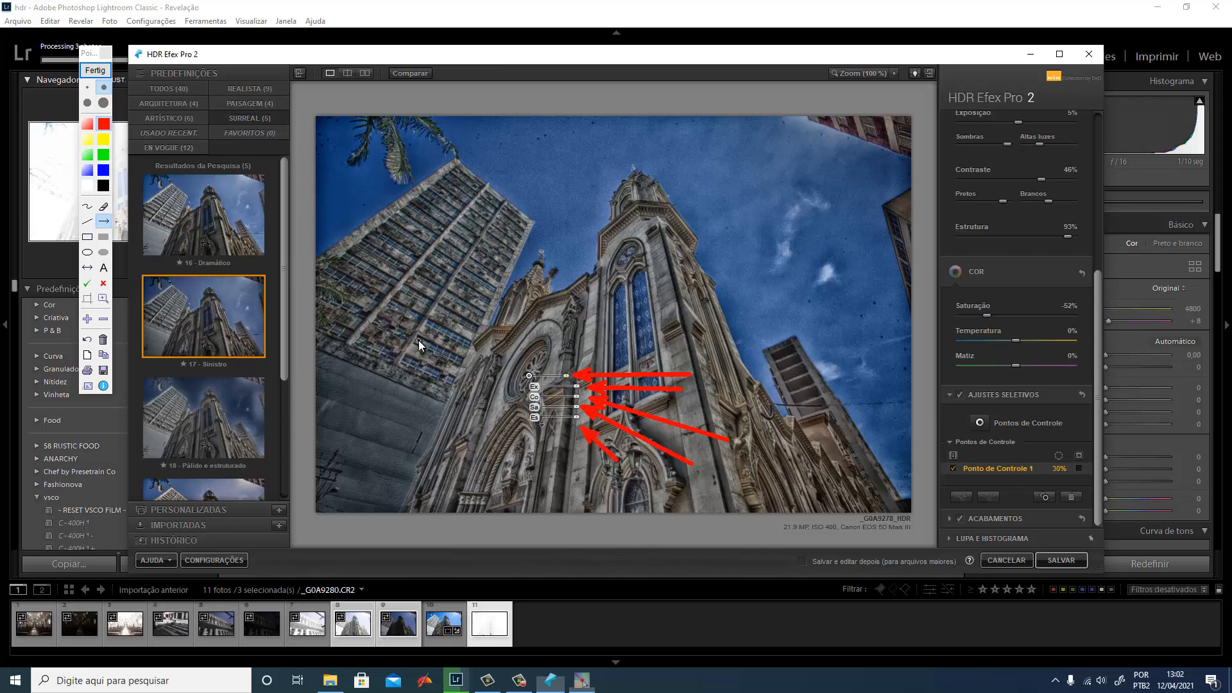
Circle the area around the control point on the round window in red, and end the annotation.
click(88, 253)
drag(632, 489, 632, 489)
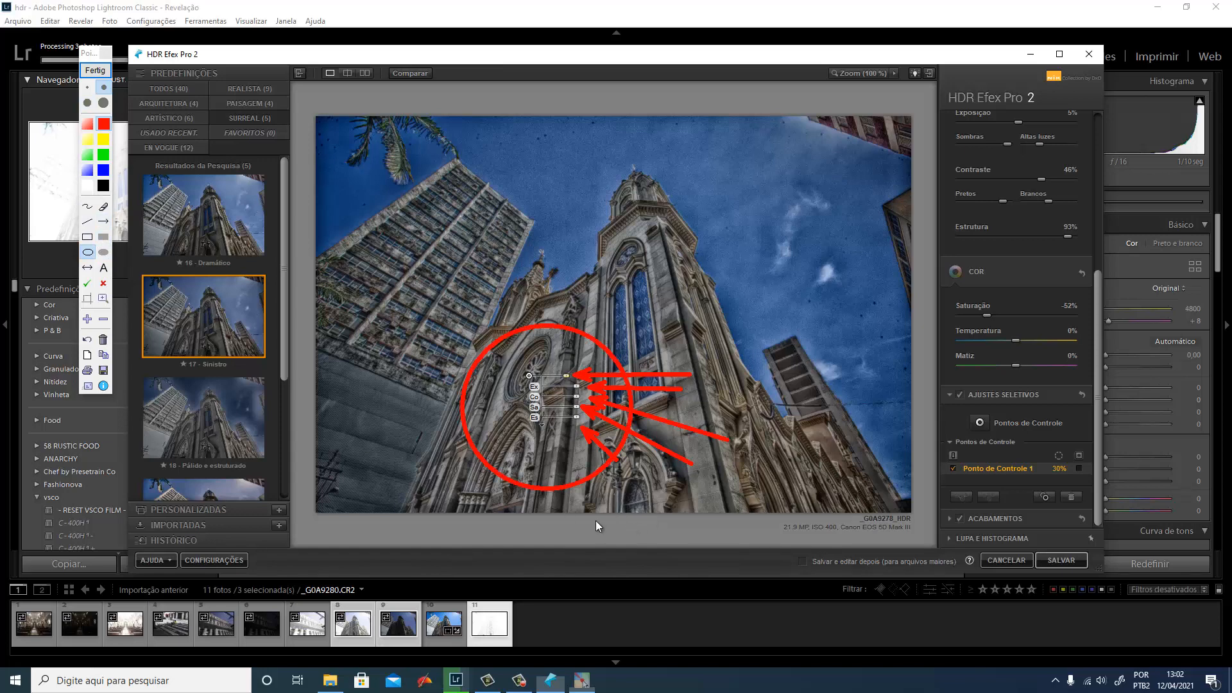
click(95, 70)
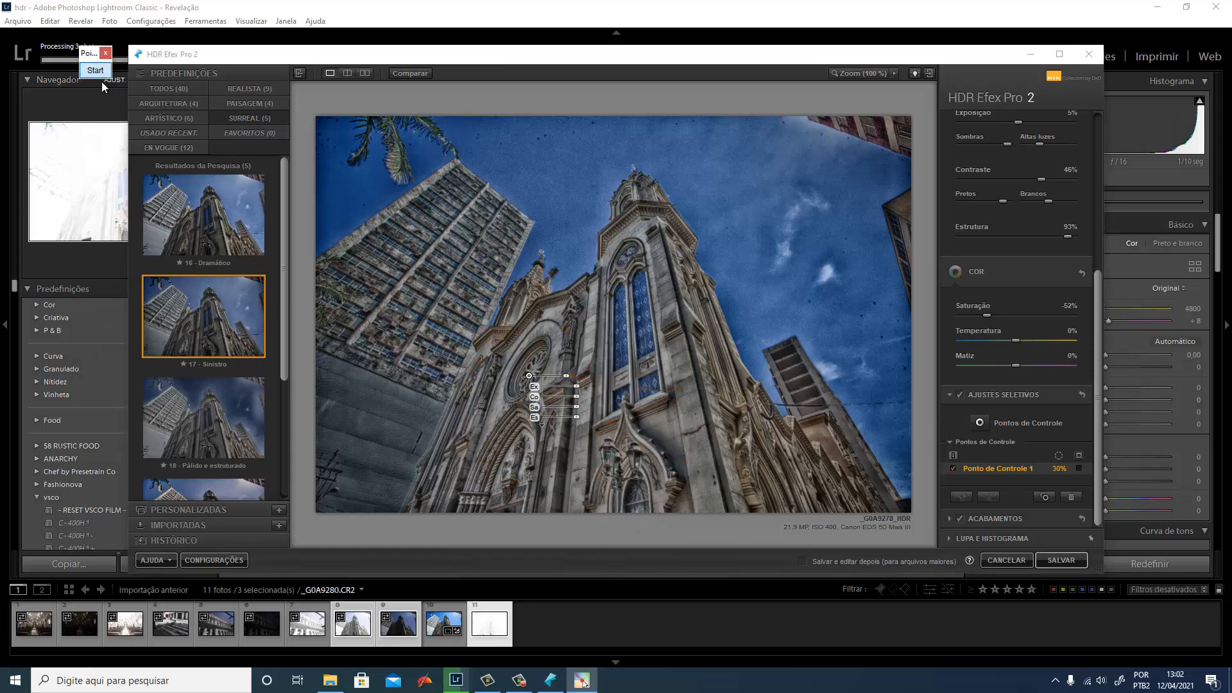
Set the control point's size to 37%, adjust its effect sliders, and save the HDR image.
drag(566, 379, 588, 418)
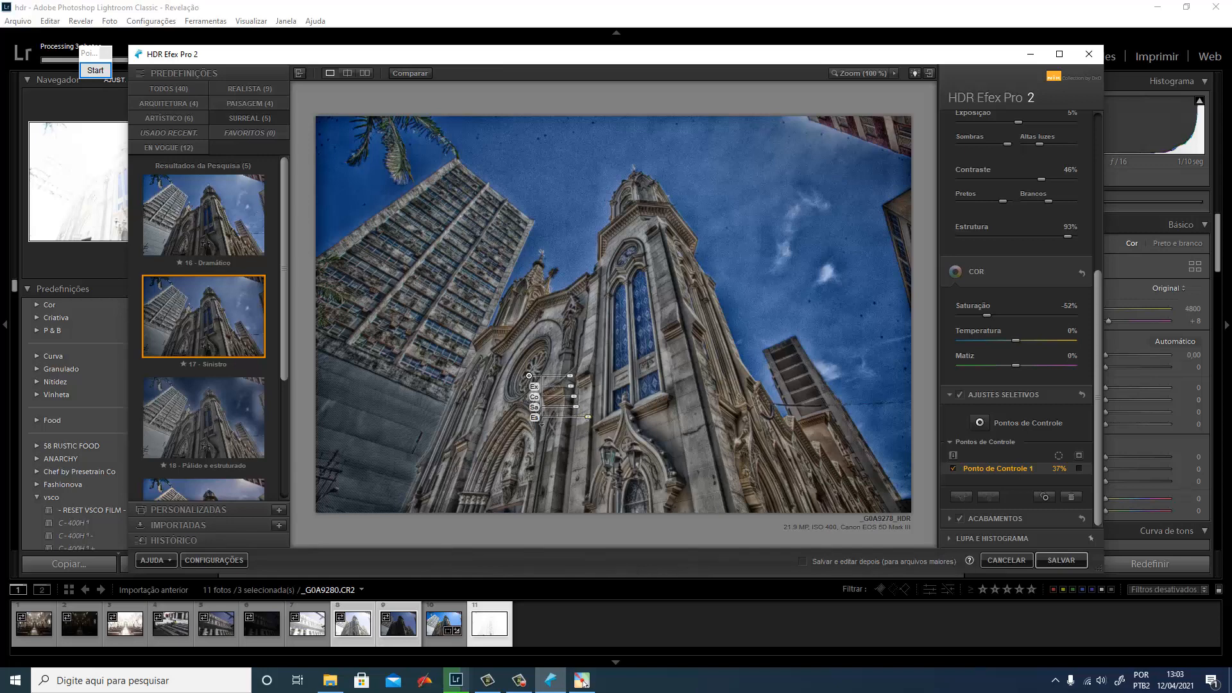
click(1052, 563)
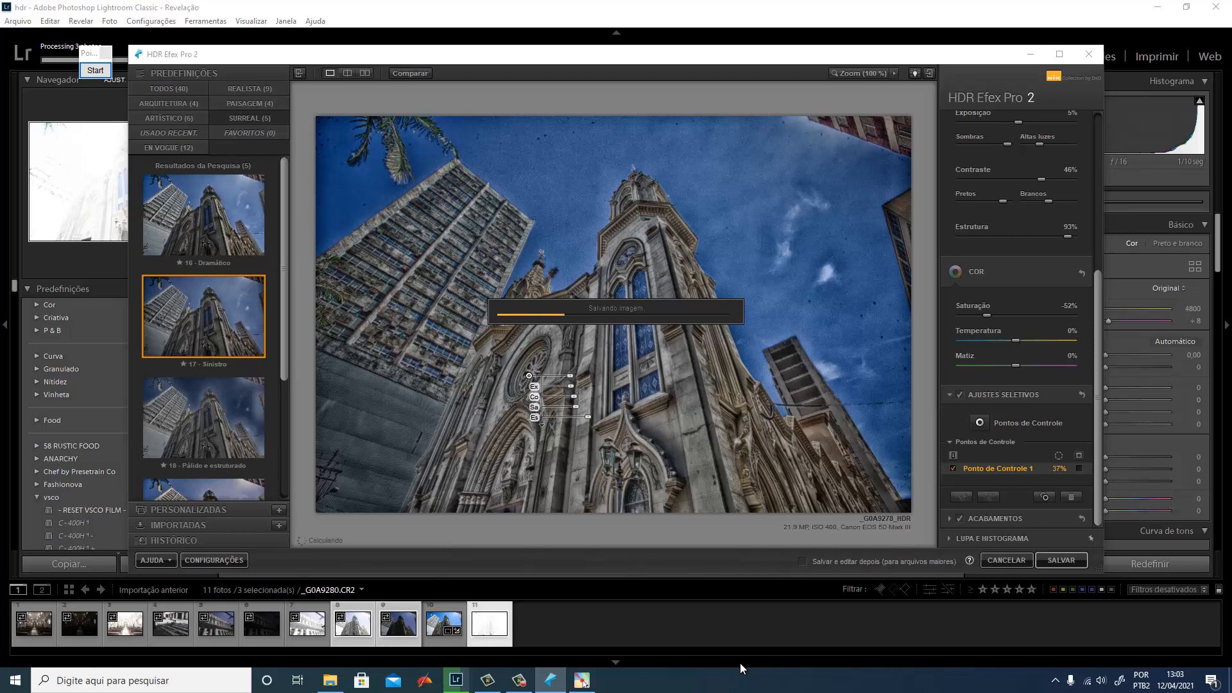
click(519, 681)
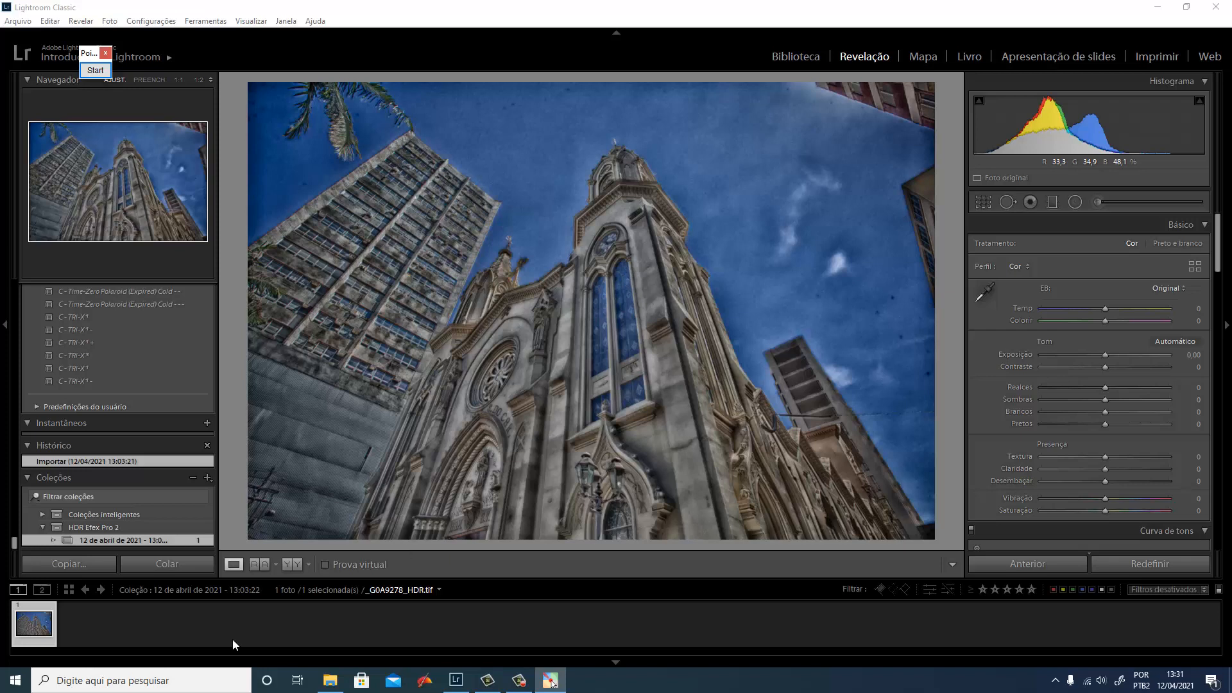
Set the saved HDR church photo's Textura to +53 and Pretos to -25.
click(29, 637)
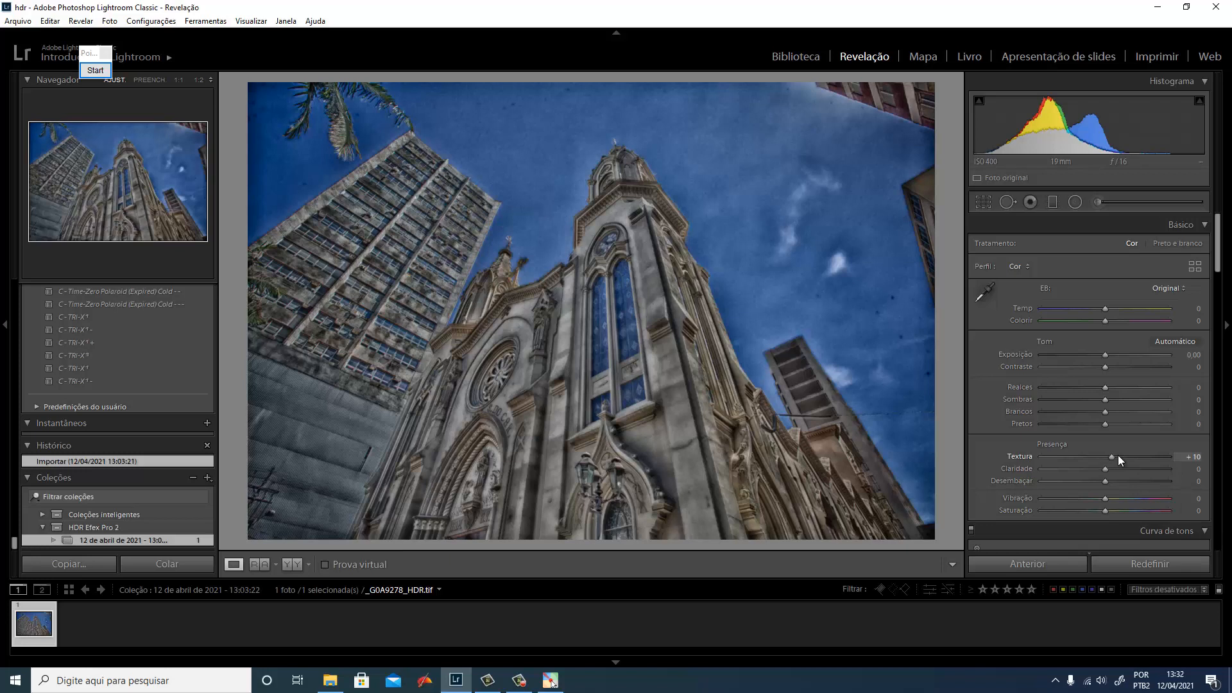
drag(1118, 457, 1089, 423)
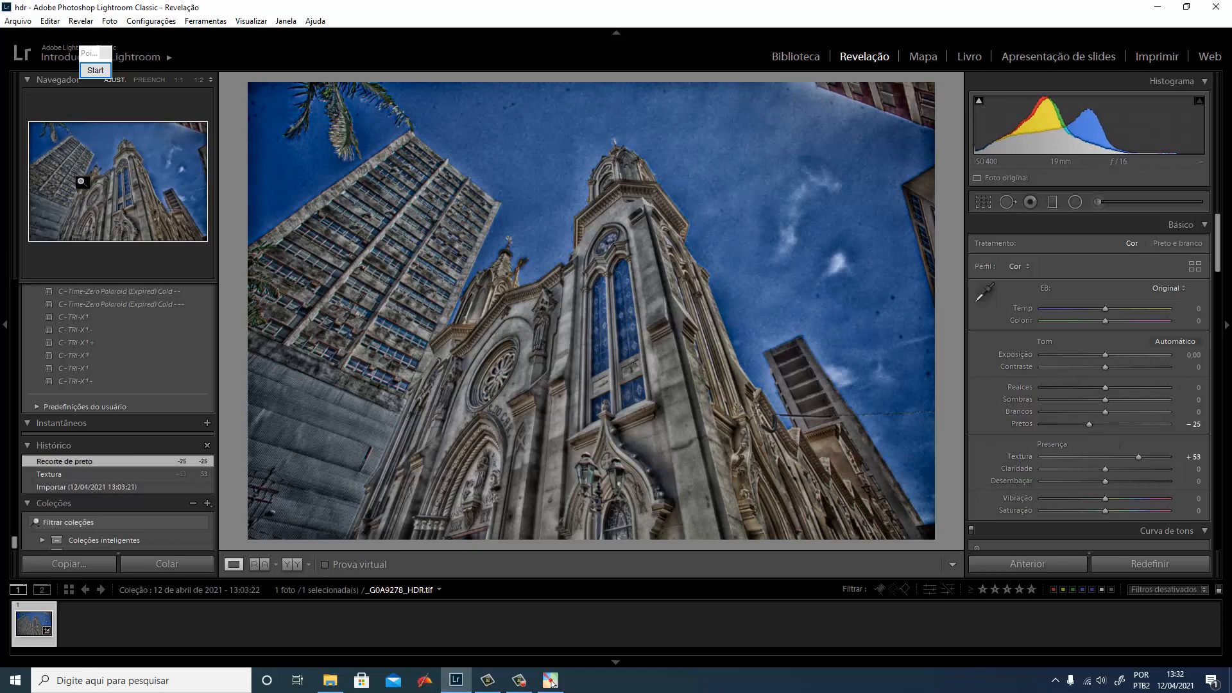
Mark the dust spots in the sky with red arrows, and end the annotation.
click(95, 70)
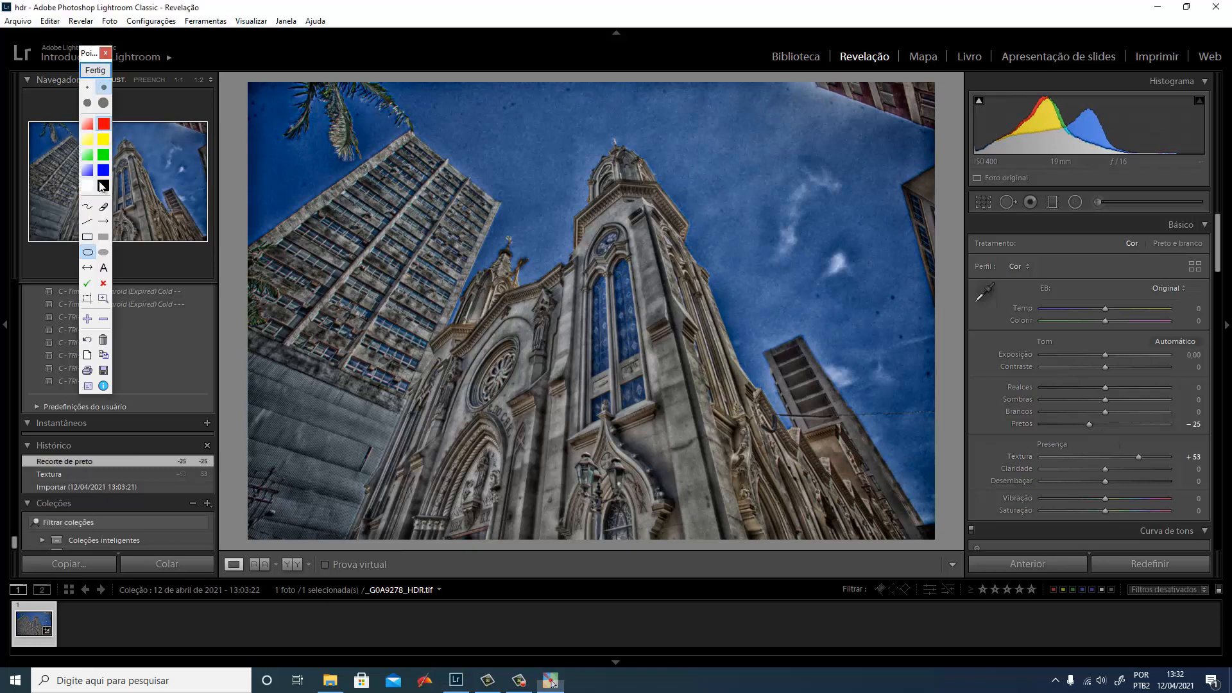
click(104, 221)
drag(504, 124, 568, 102)
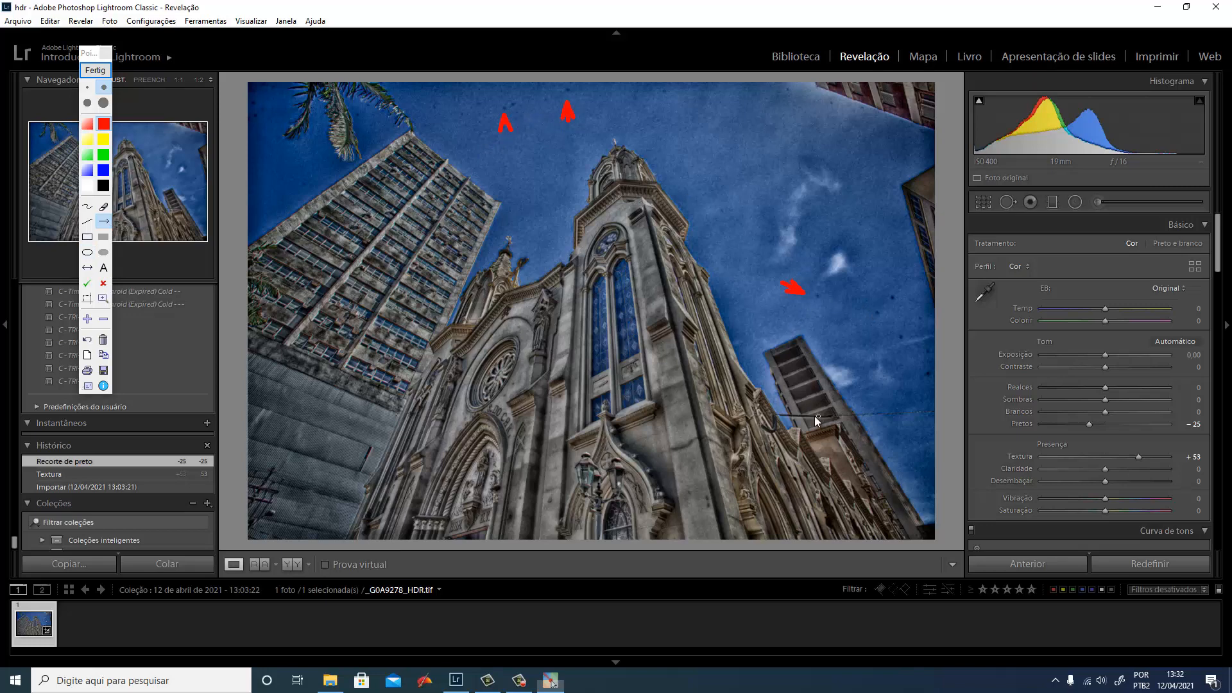
click(95, 70)
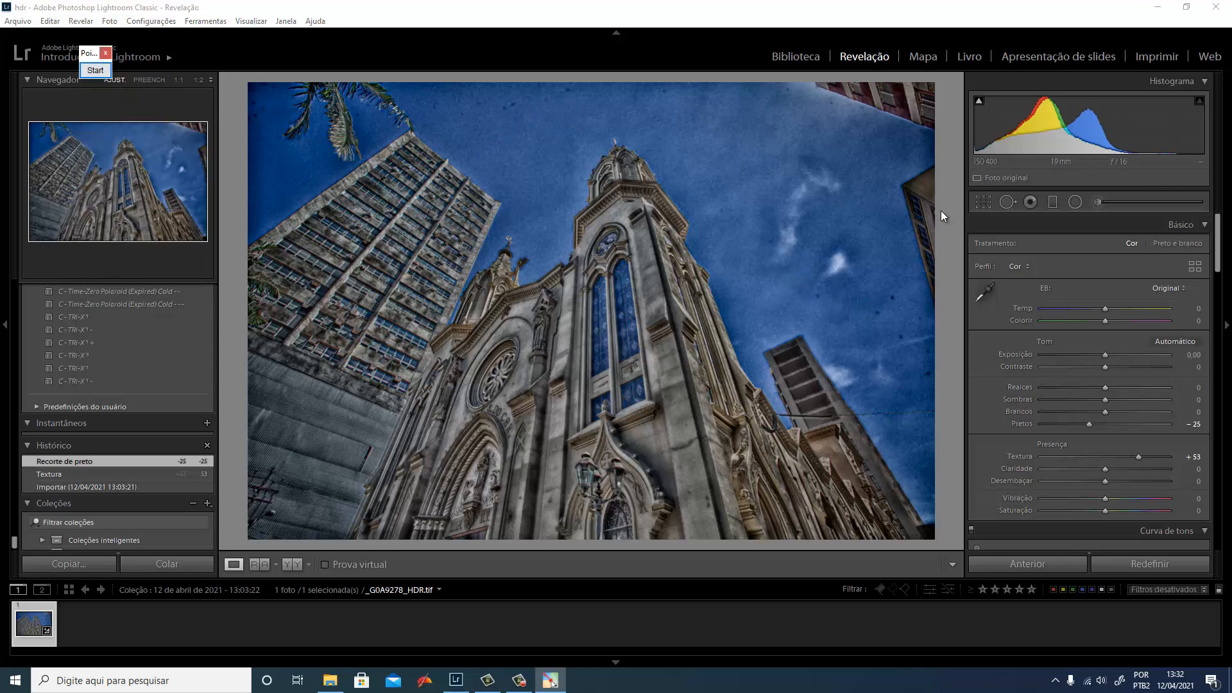
Heal the dust spot in the sky just below the small white cloud with the spot removal tool.
click(1007, 201)
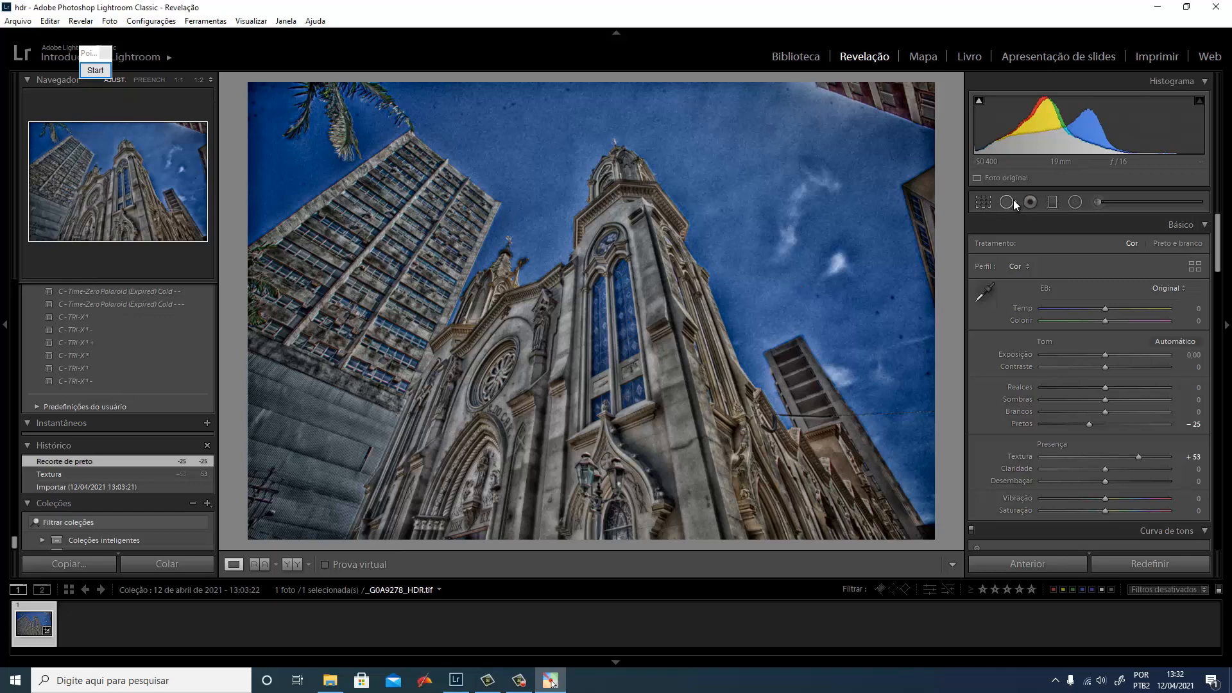
scroll(815, 295, up, 5)
click(816, 295)
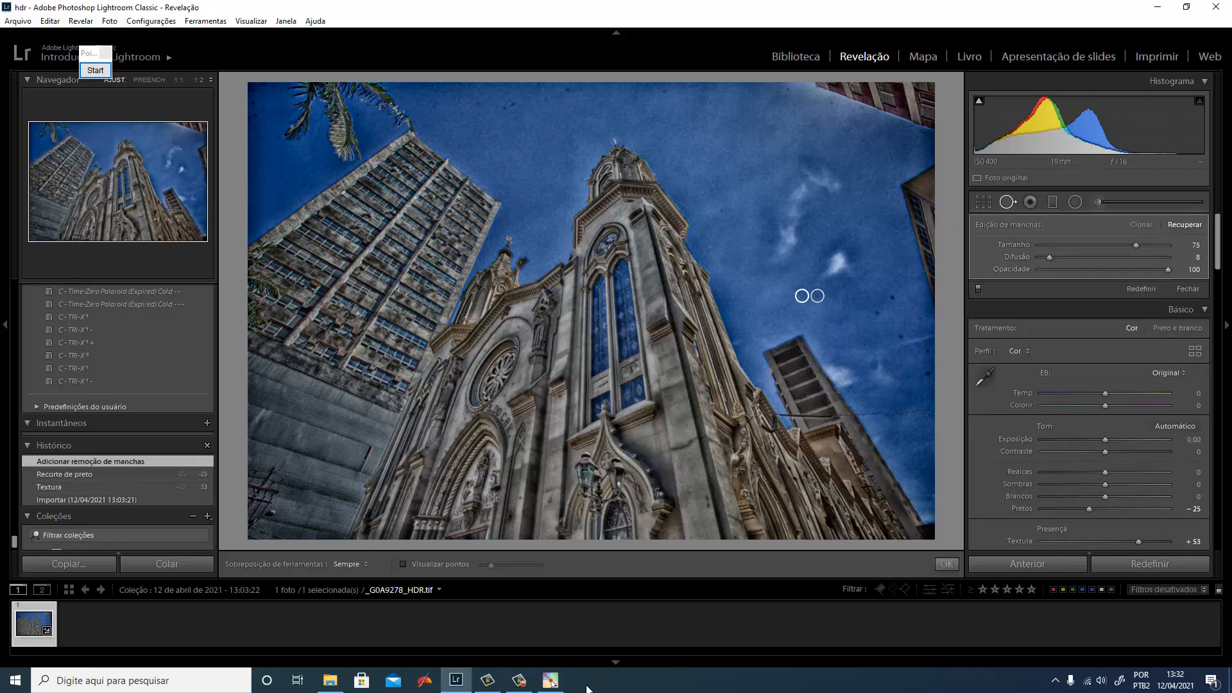
Visualize the spots and heal the remaining ones in the sky beside the tower and above the tall building, finishing the spot removal.
click(403, 565)
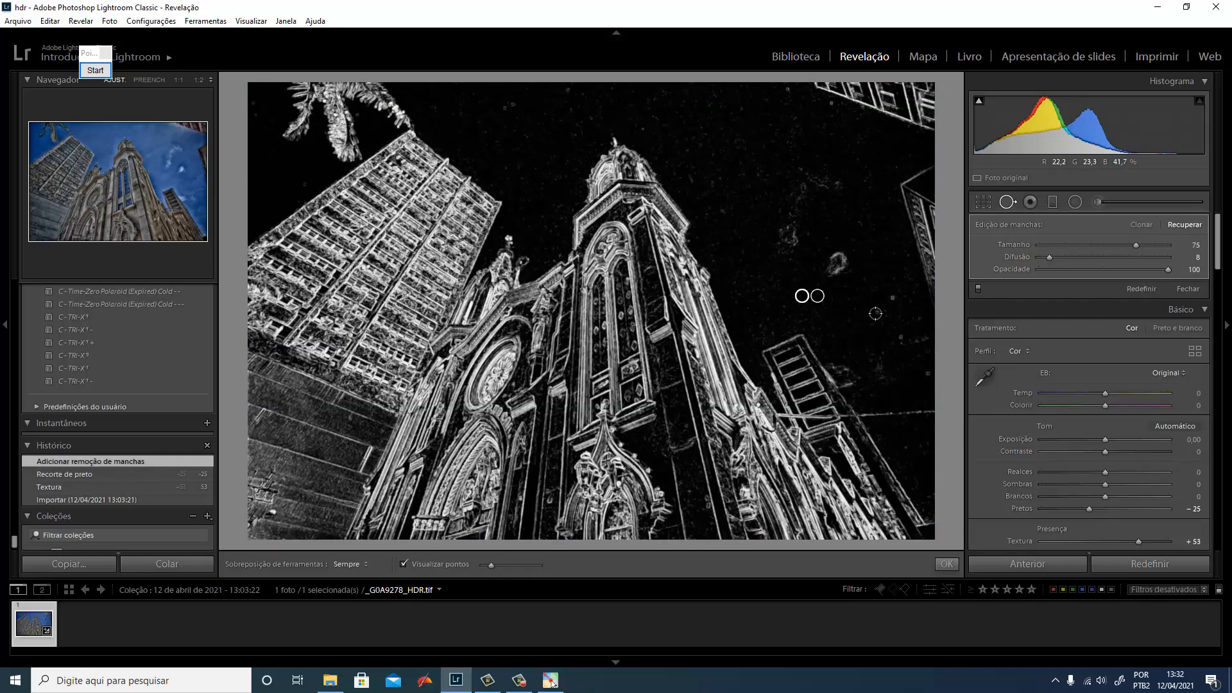
click(875, 313)
click(902, 282)
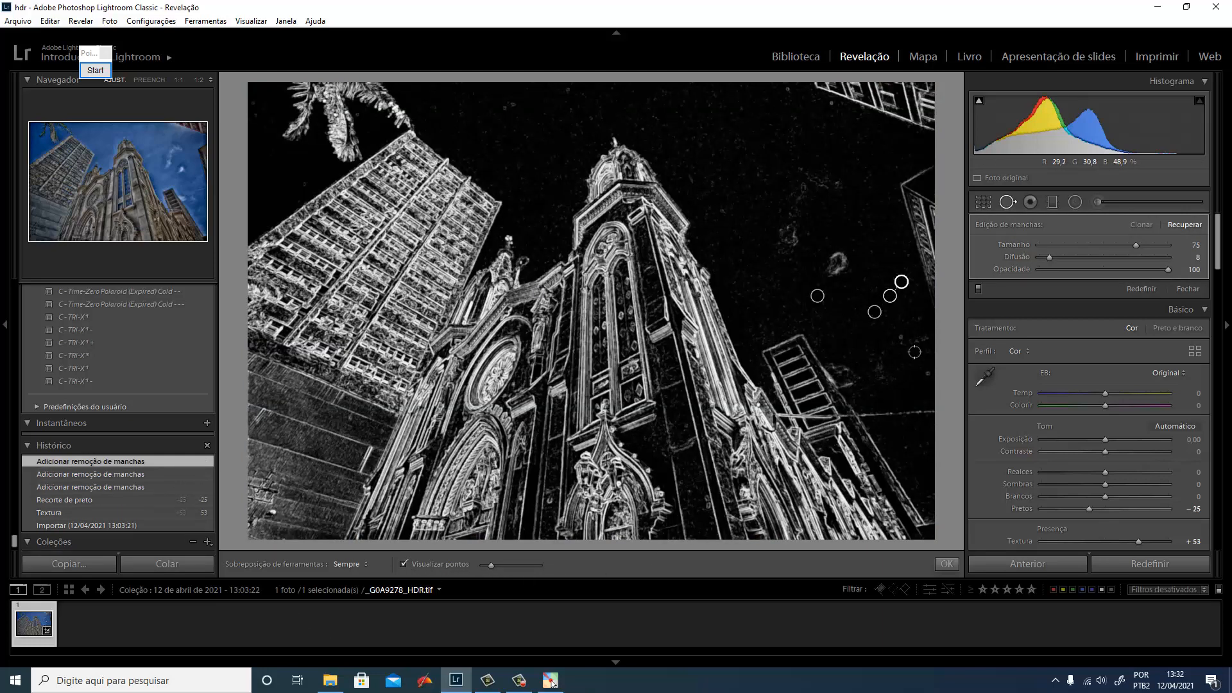
click(901, 337)
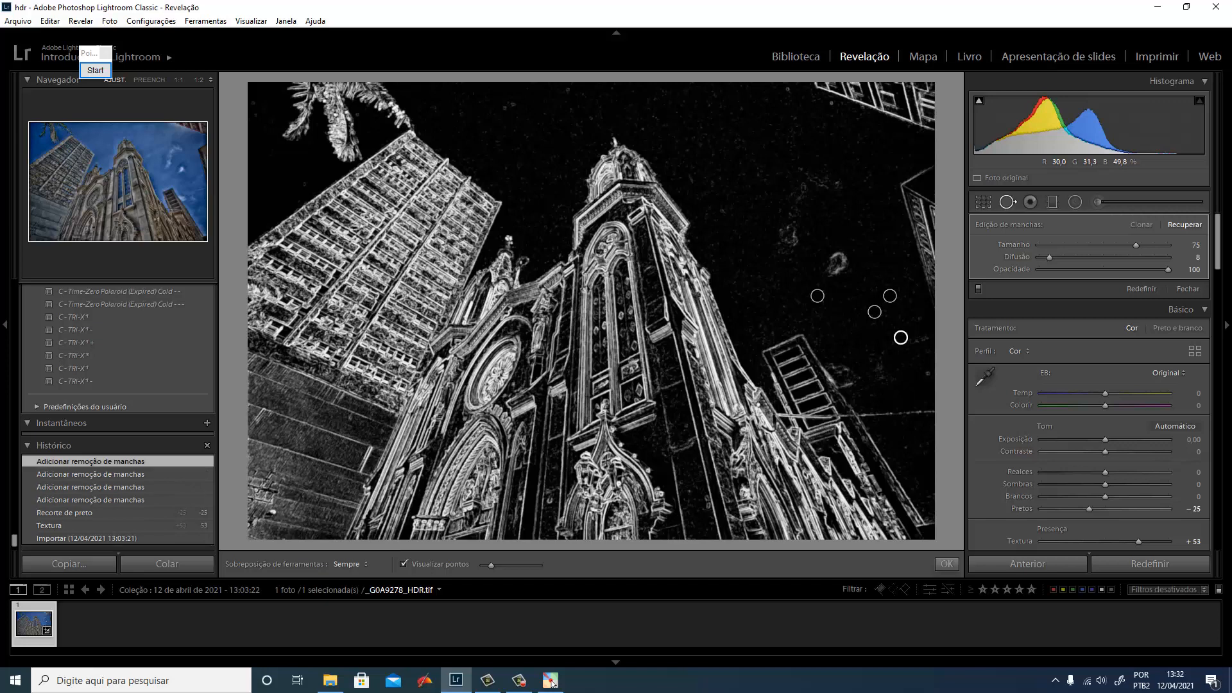
click(924, 373)
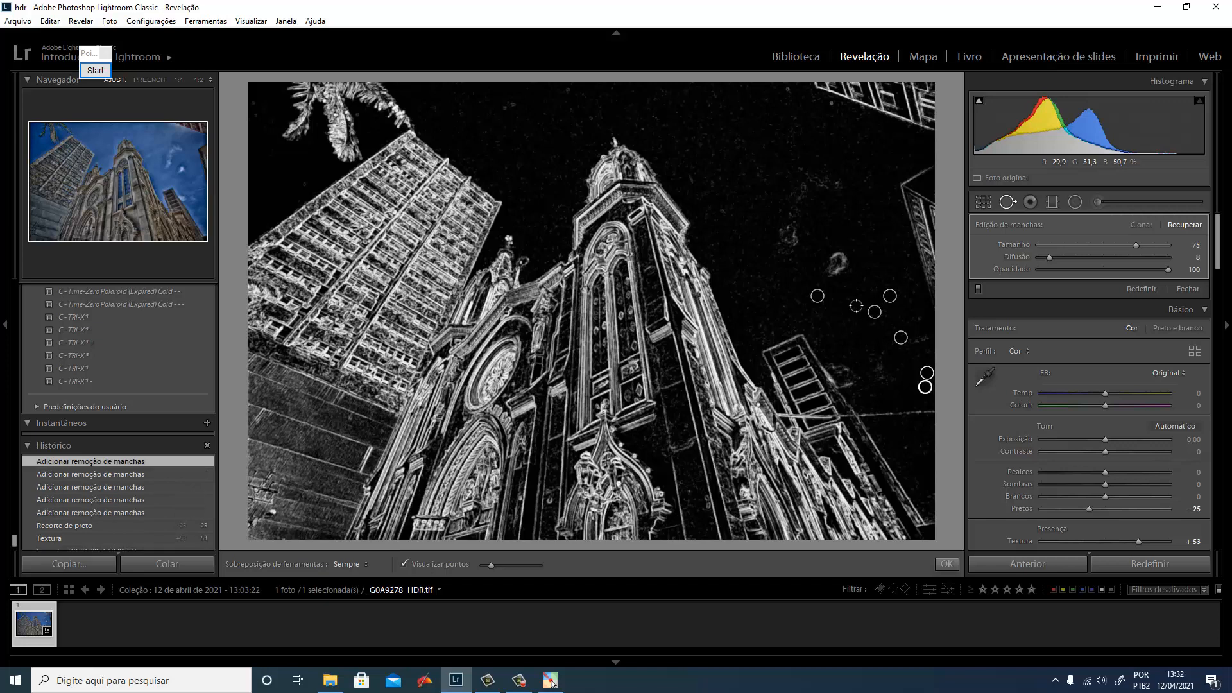
click(514, 103)
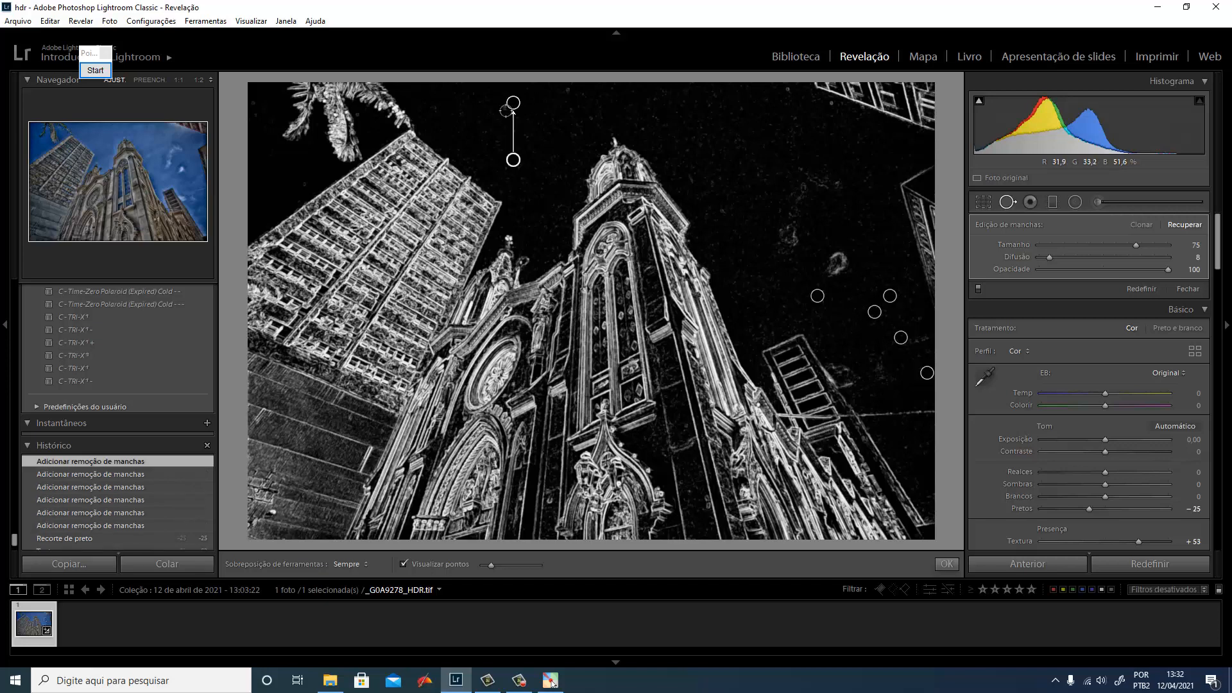
click(503, 109)
click(947, 564)
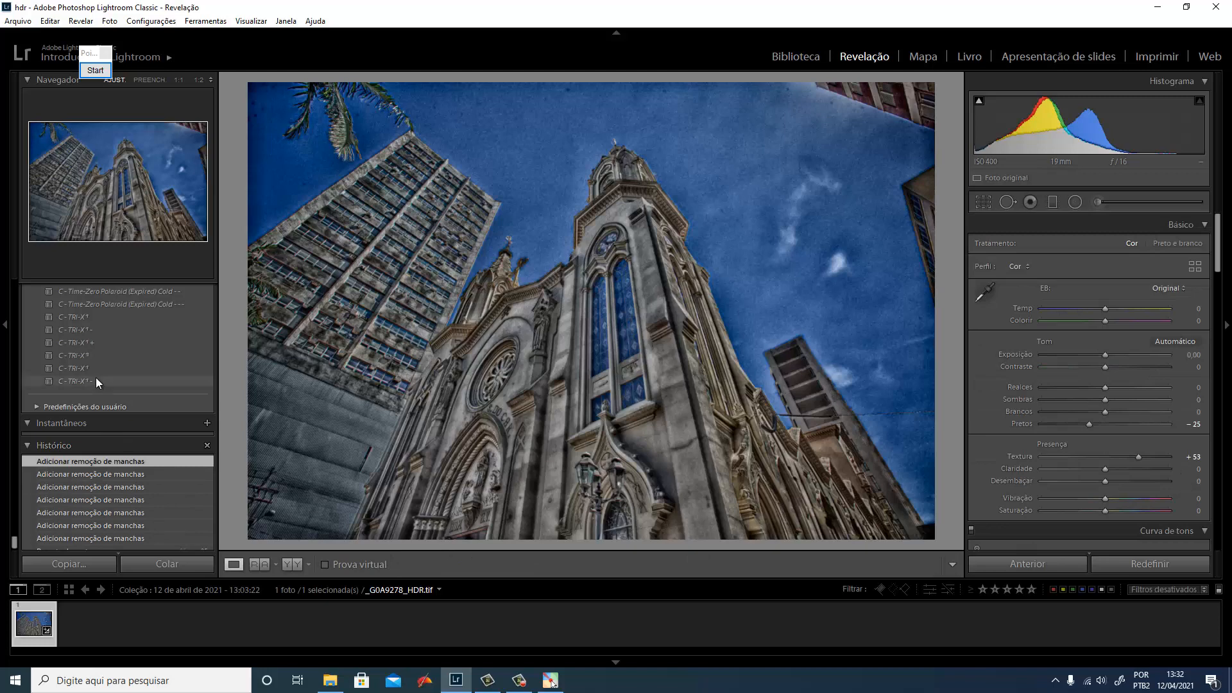
Switch to the Biblioteca and show all photos in the catalogue.
scroll(95, 378, down, 3)
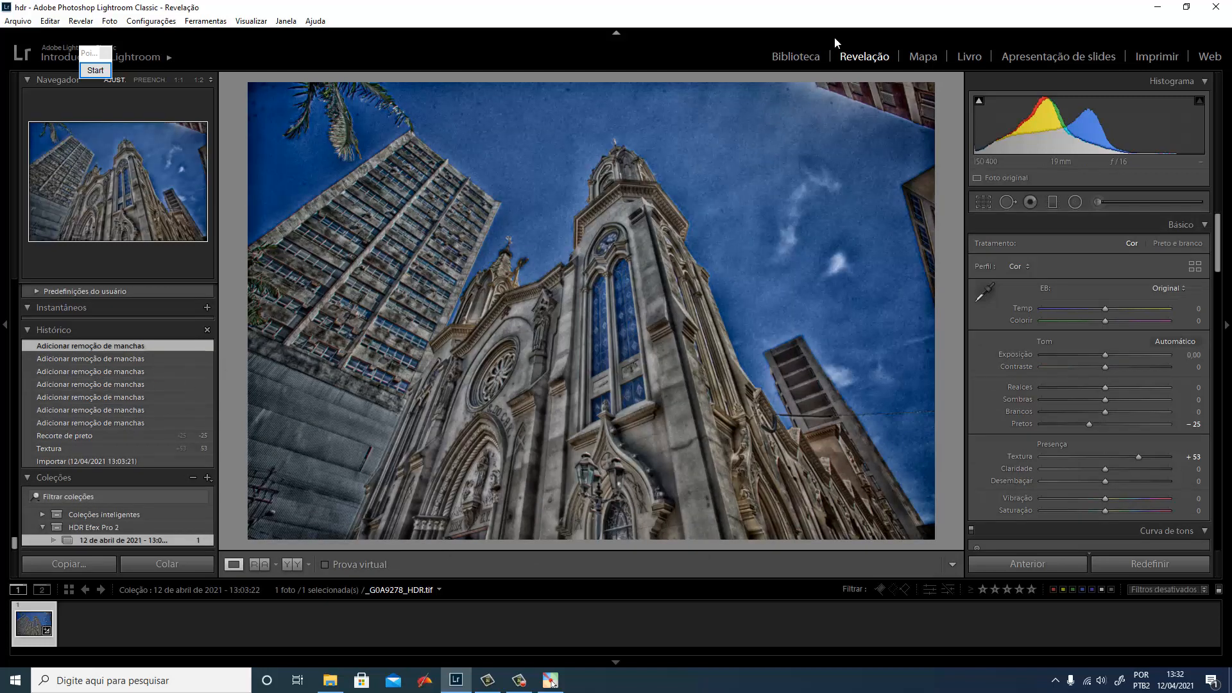
click(796, 57)
click(62, 305)
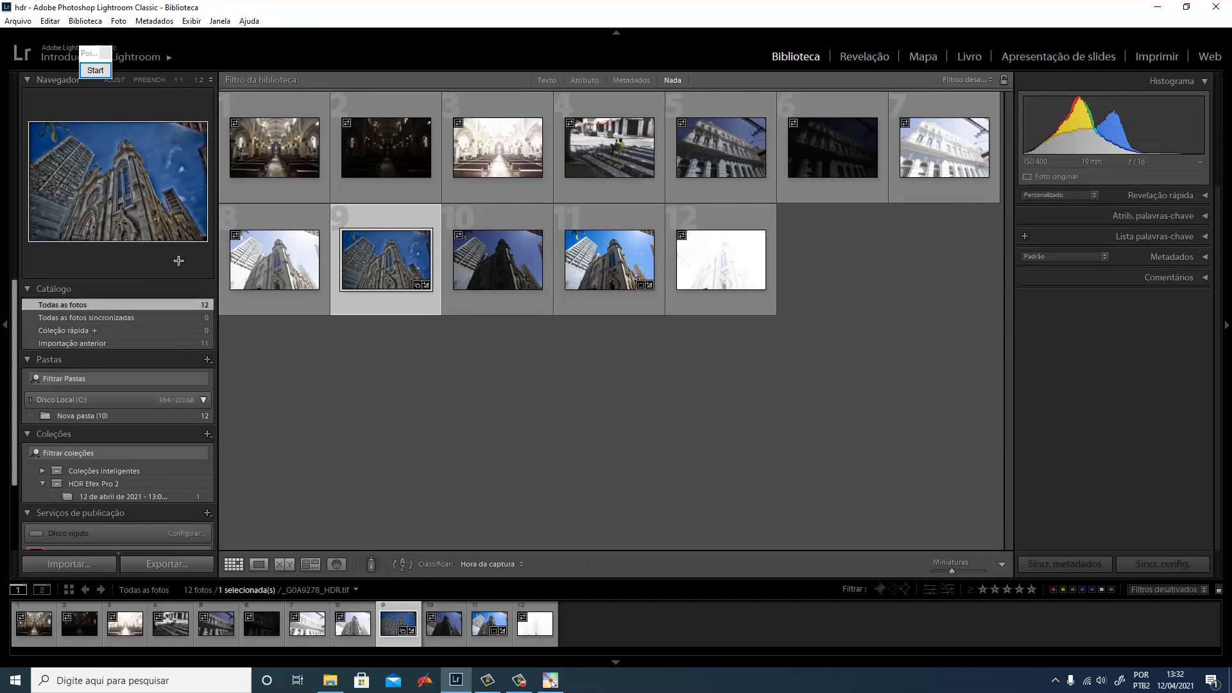
Select the three bracketed church interior exposures and open them in Revelação.
click(258, 173)
shift+click(405, 164)
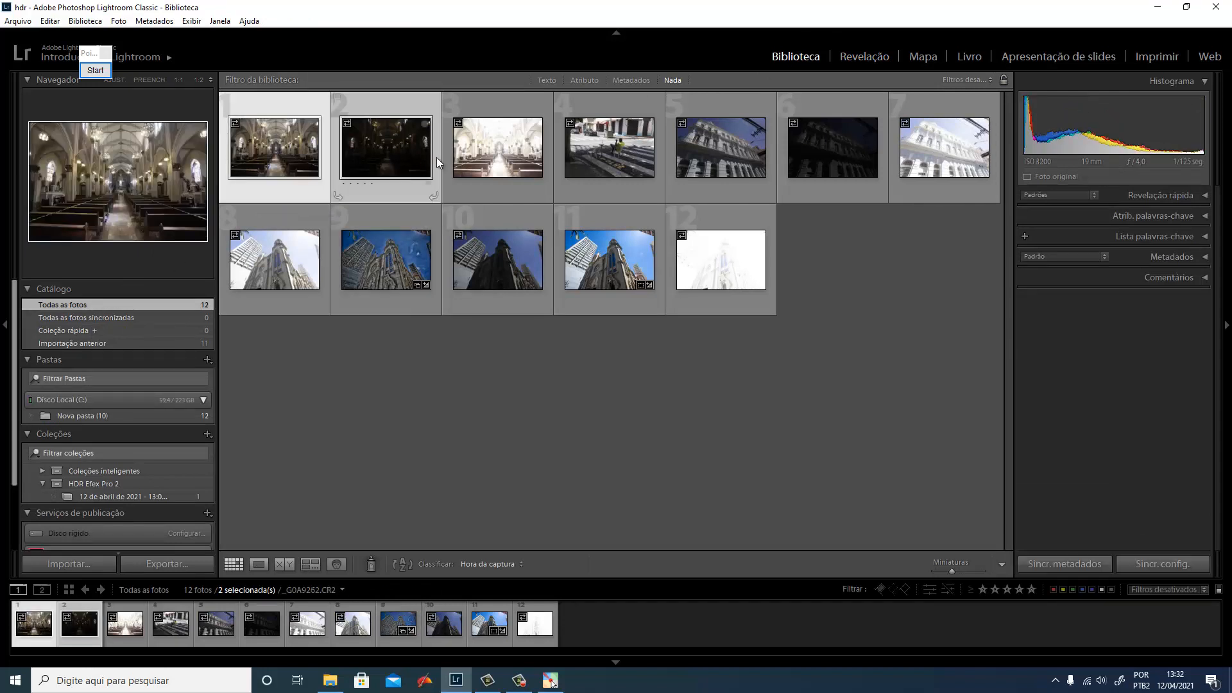
shift+click(501, 169)
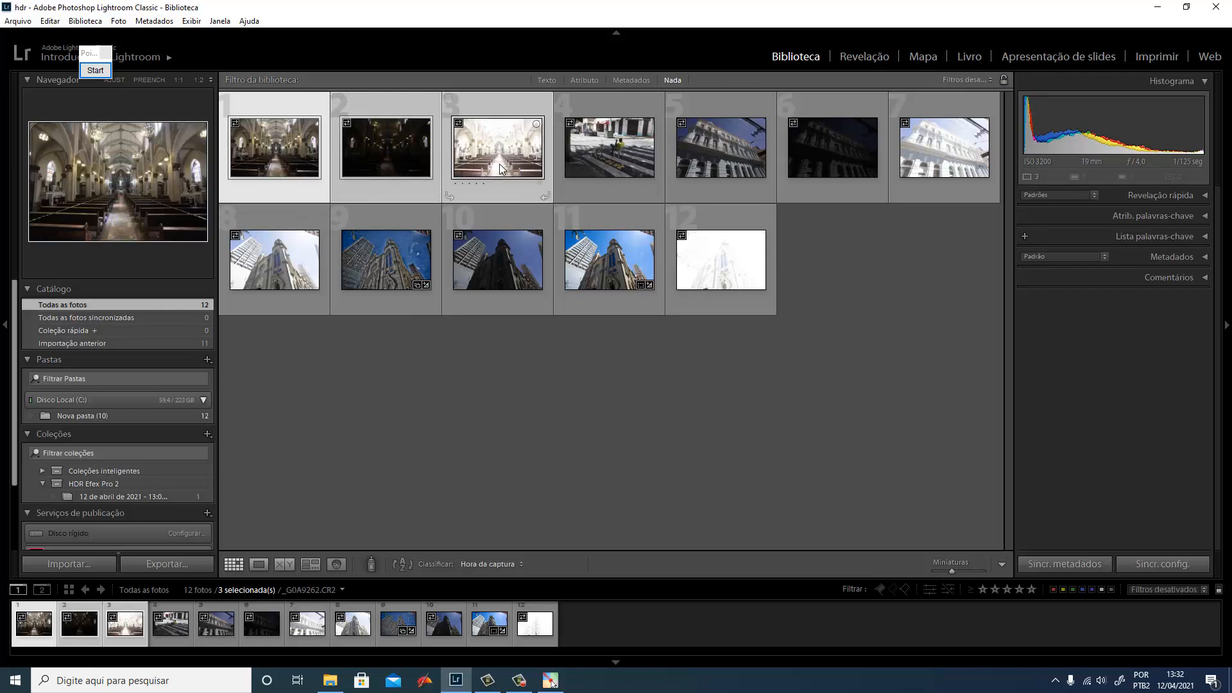
right_click(380, 174)
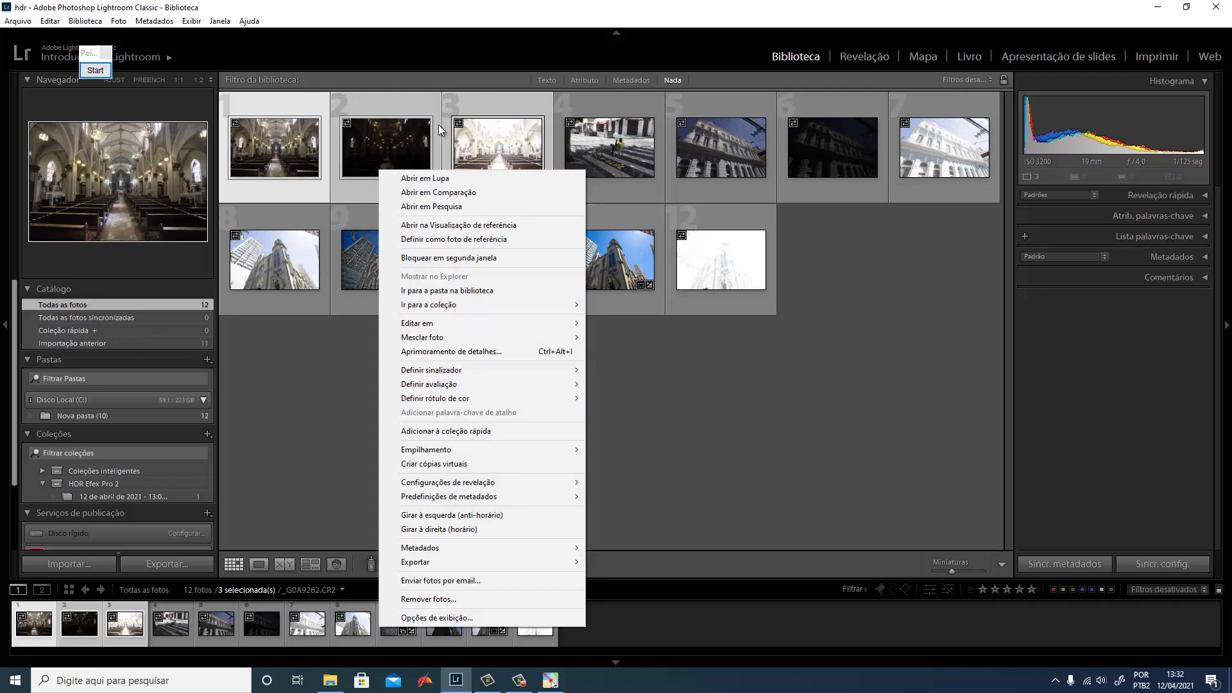
click(875, 57)
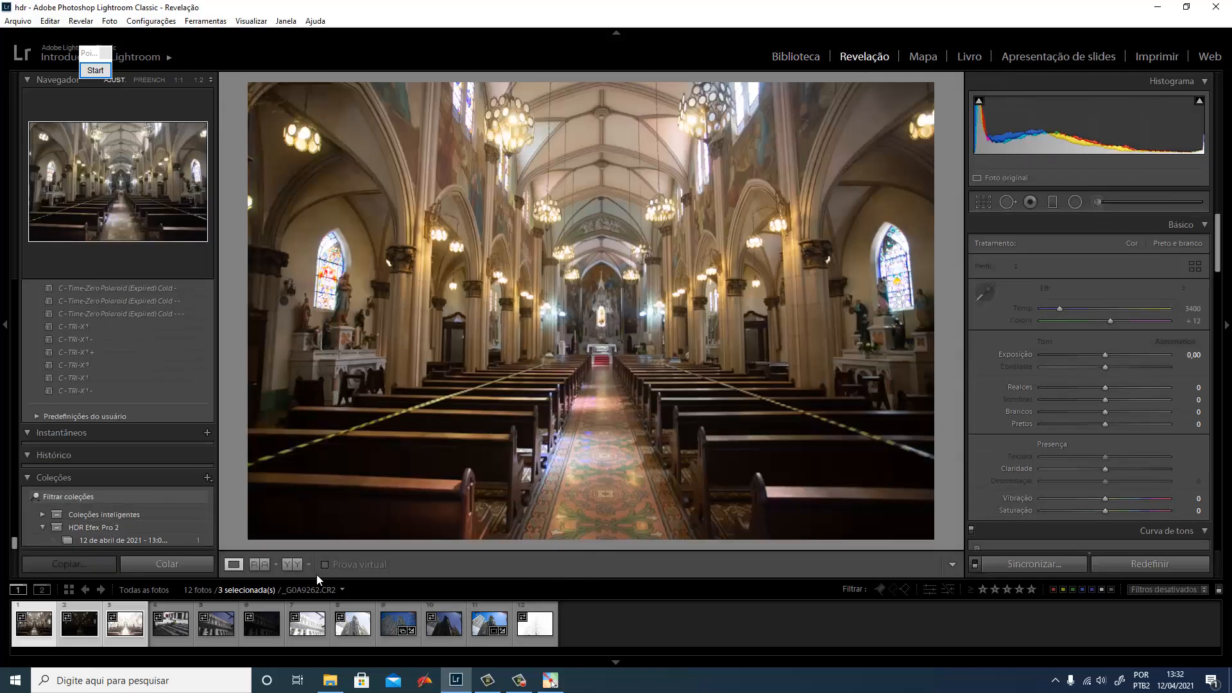
Export the three interior exposures to HDR Efex Pro 2 with Edit Original, and create the merged HDR.
right_click(83, 635)
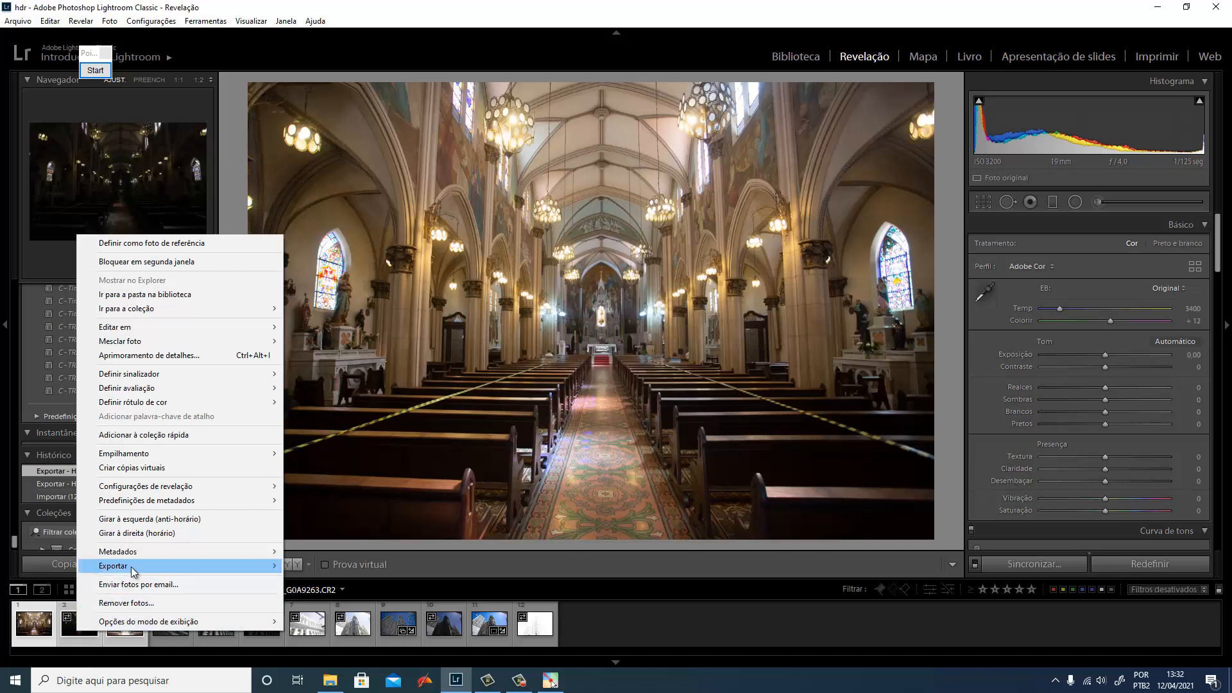
mouse_move(165, 567)
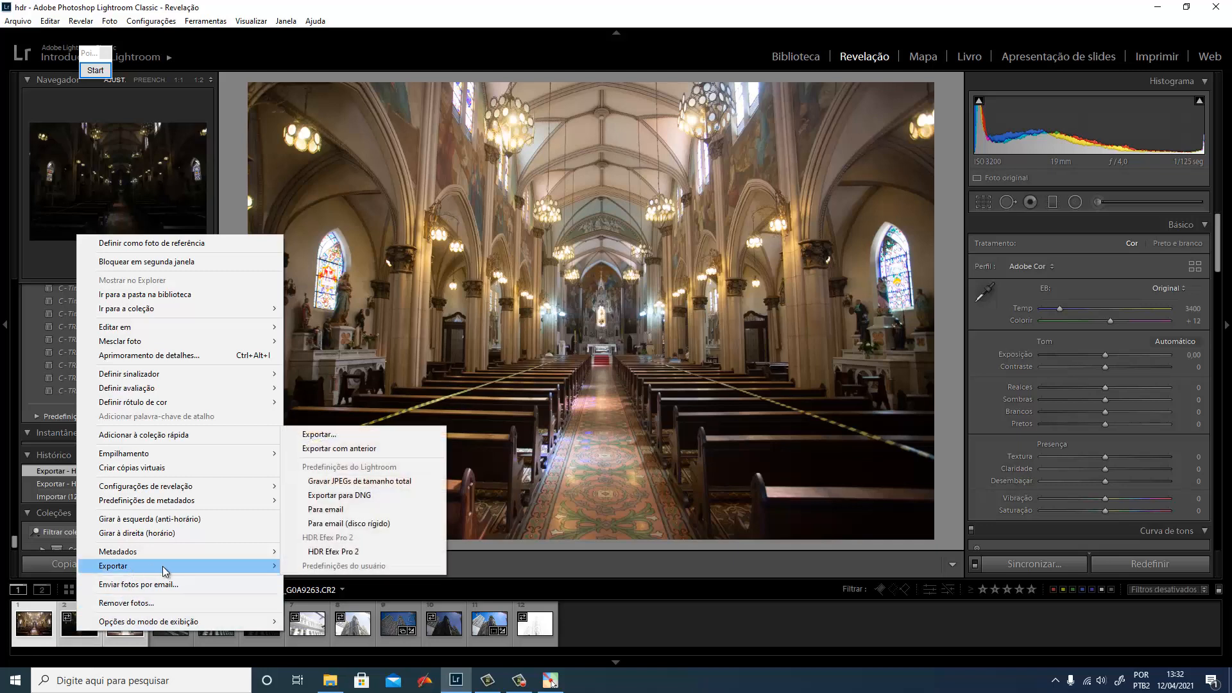
click(319, 552)
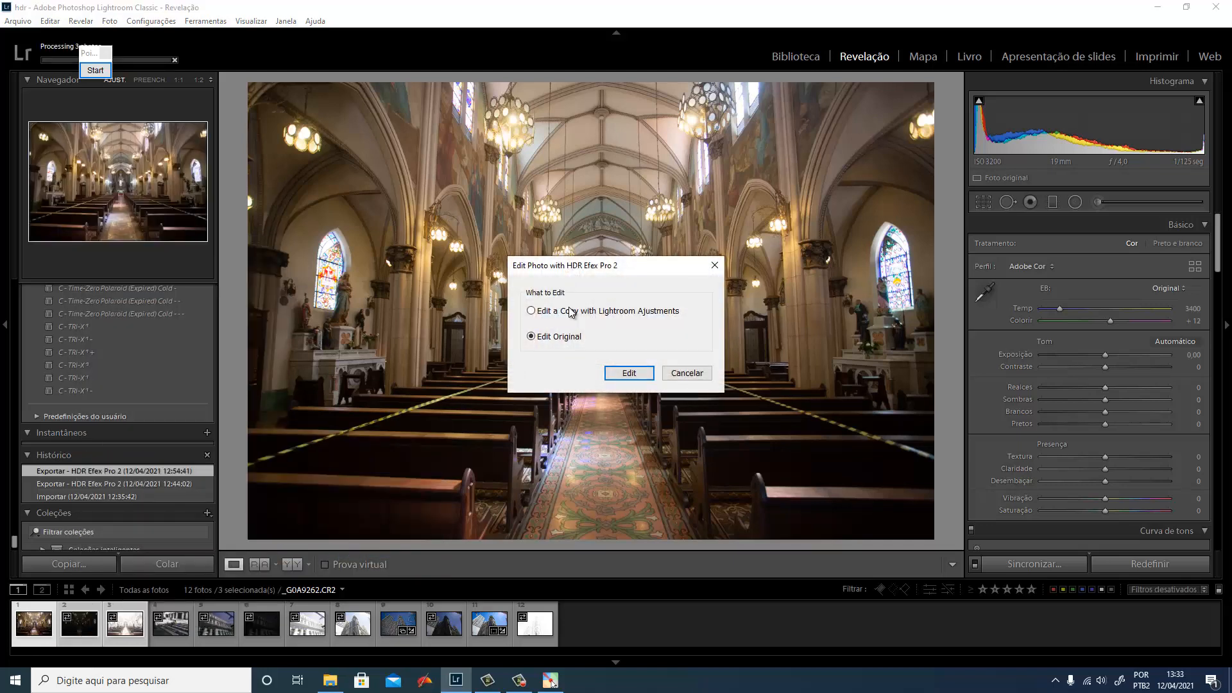
click(625, 374)
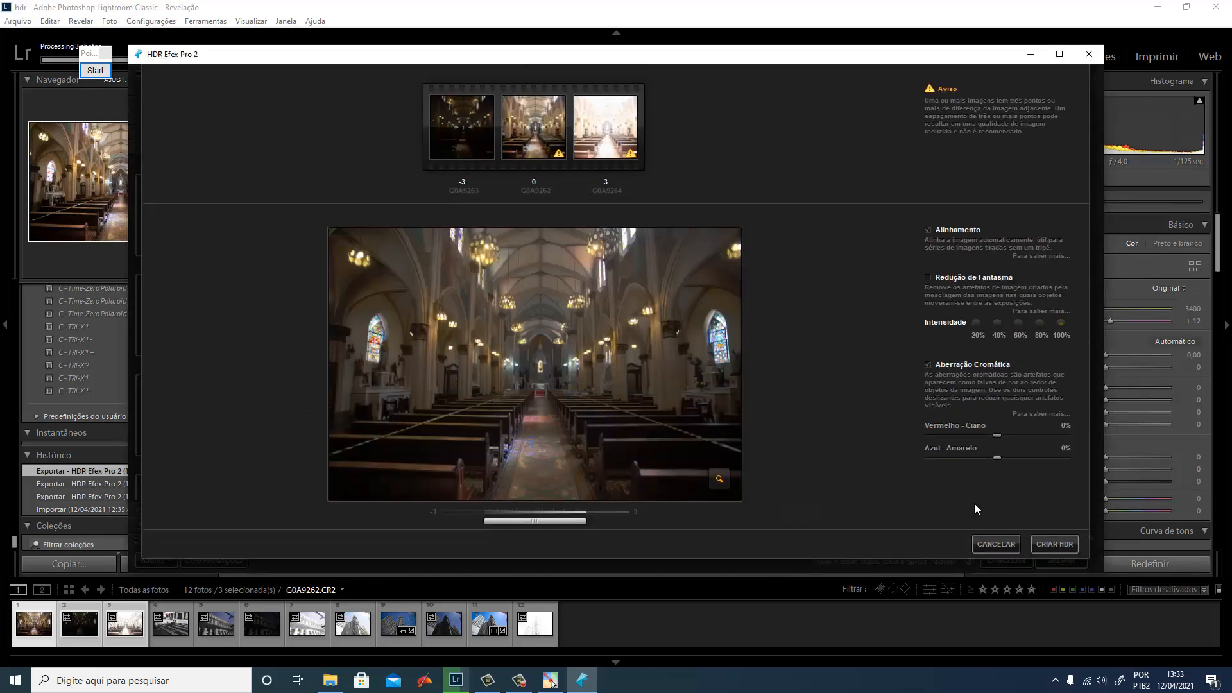
click(1053, 544)
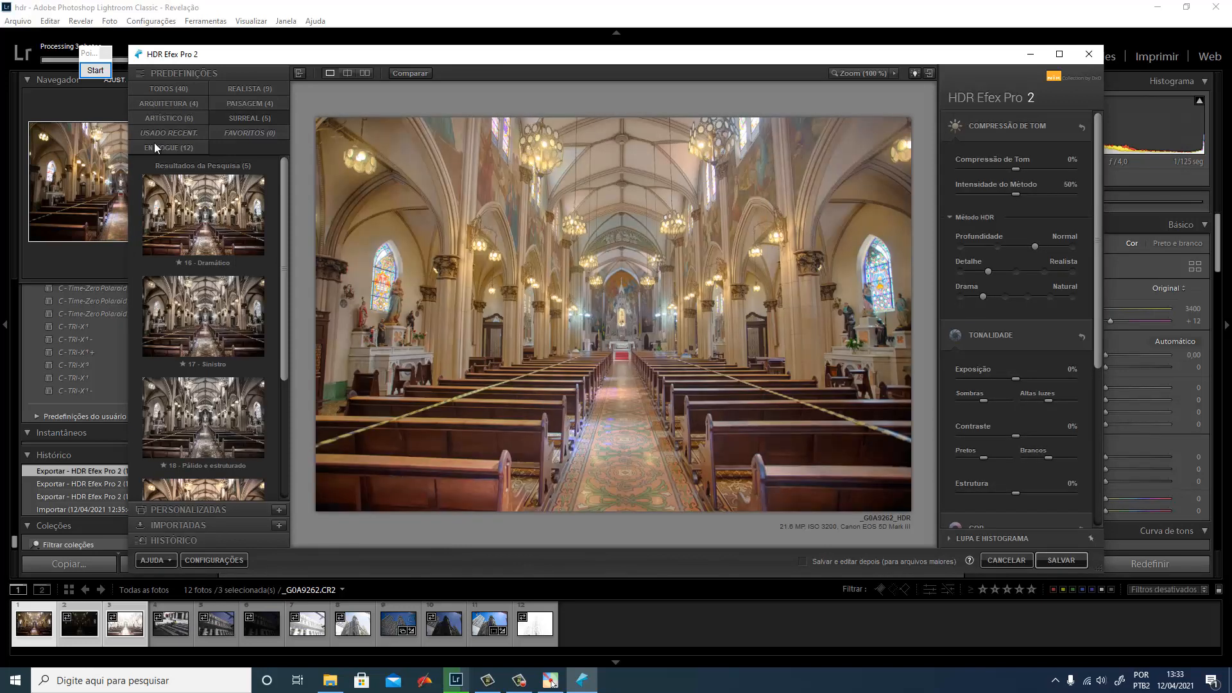
Apply the Arquitetura preset 22 - Interior 2 to the interior and set Exposição to -25%.
click(154, 103)
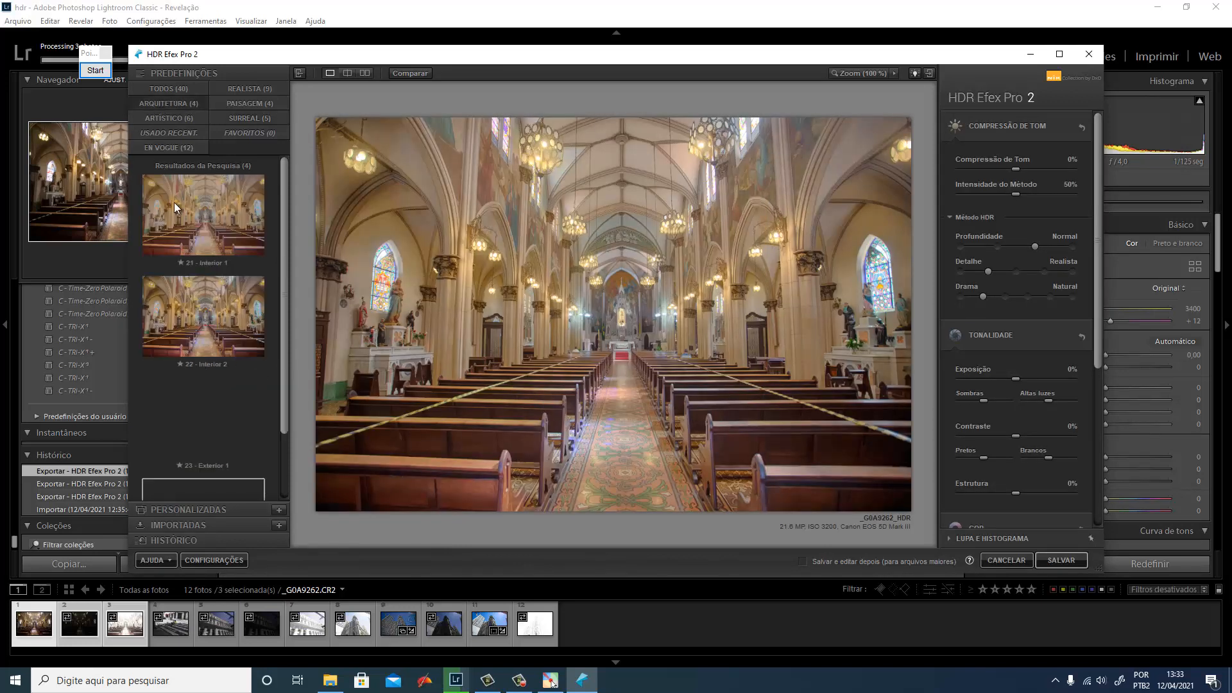
scroll(223, 297, down, 1)
scroll(224, 297, down, 1)
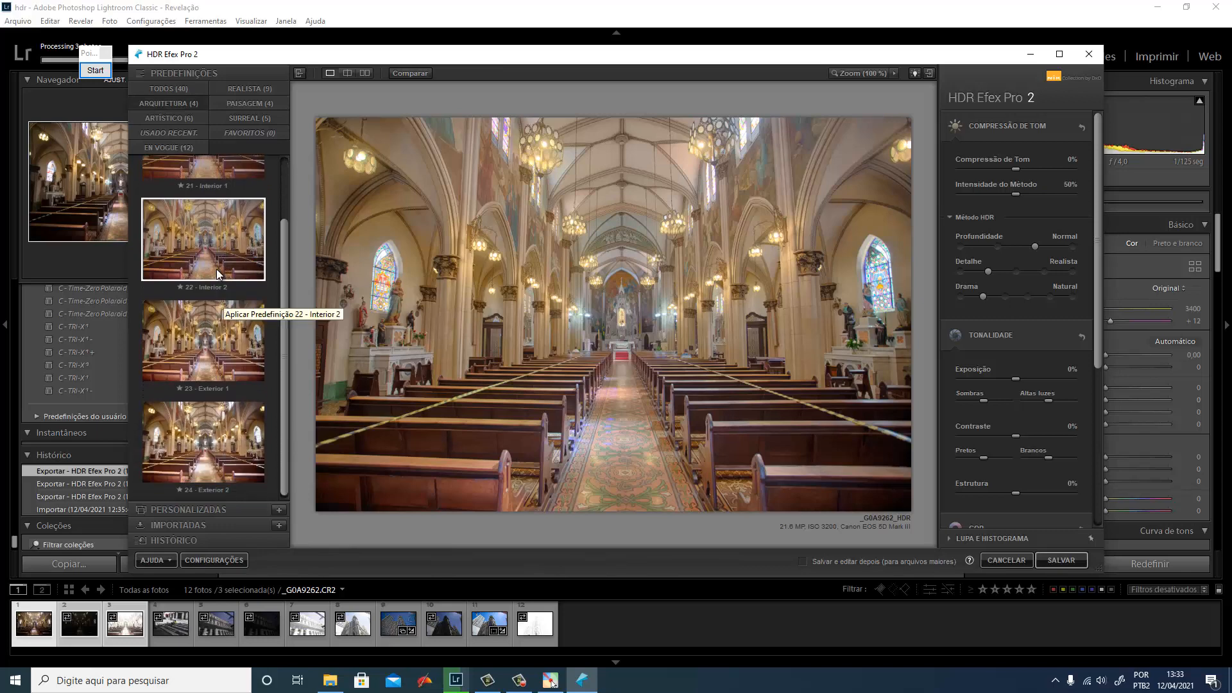
click(199, 241)
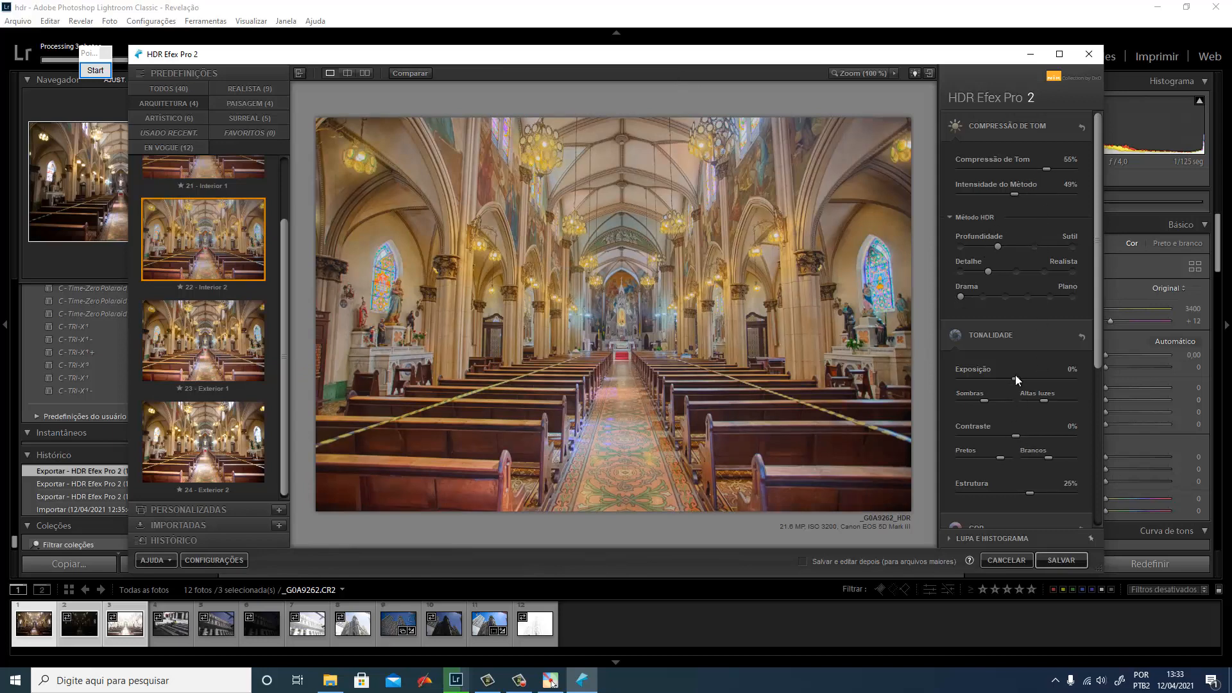
drag(1007, 377, 1003, 380)
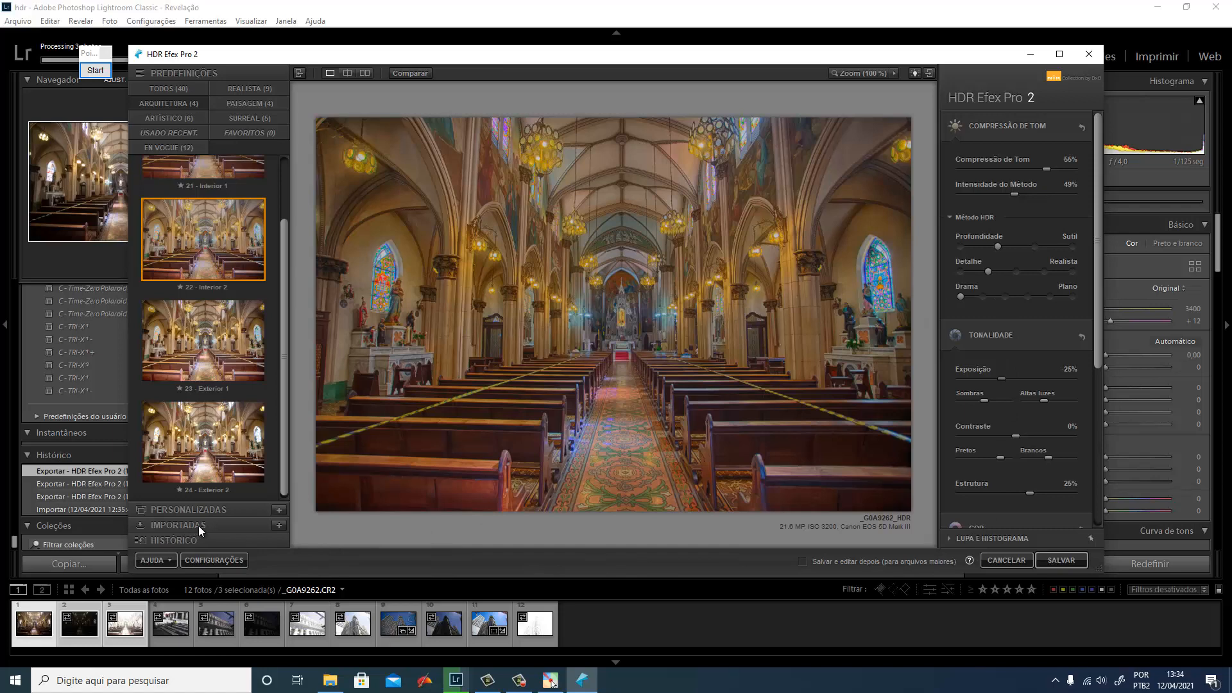
Save the current interior look as a custom preset, naming it with the photographer's full name followed by "interior".
click(280, 508)
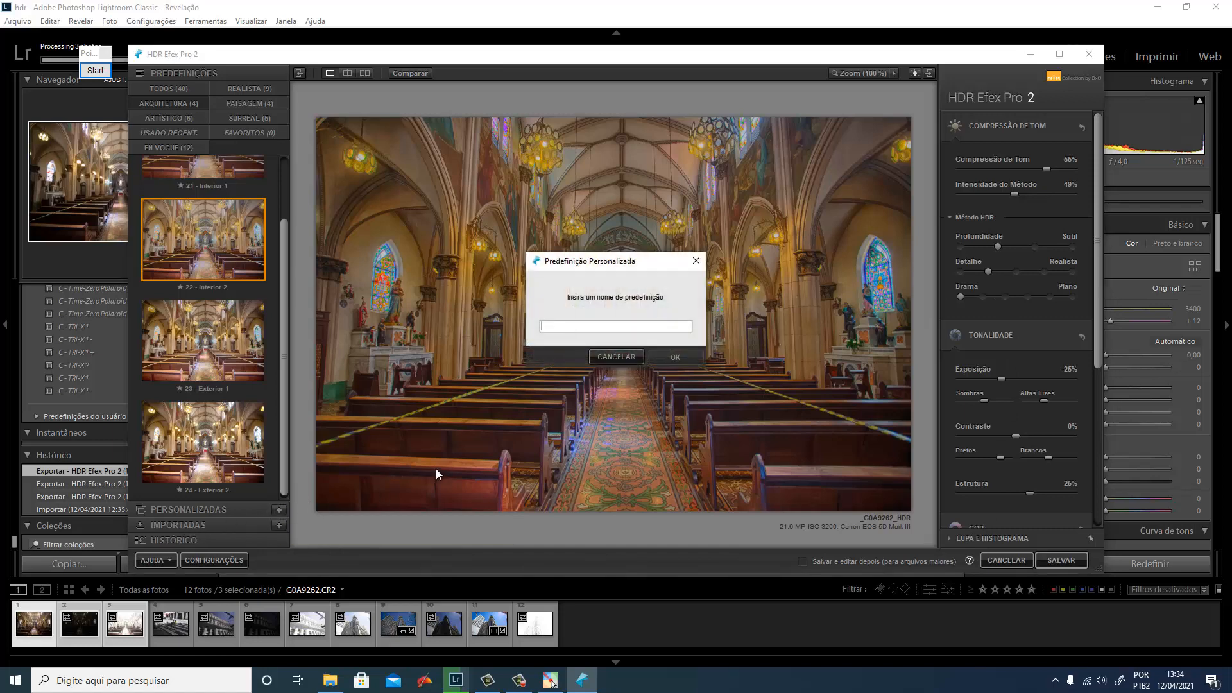
text(carlos rincon interior)
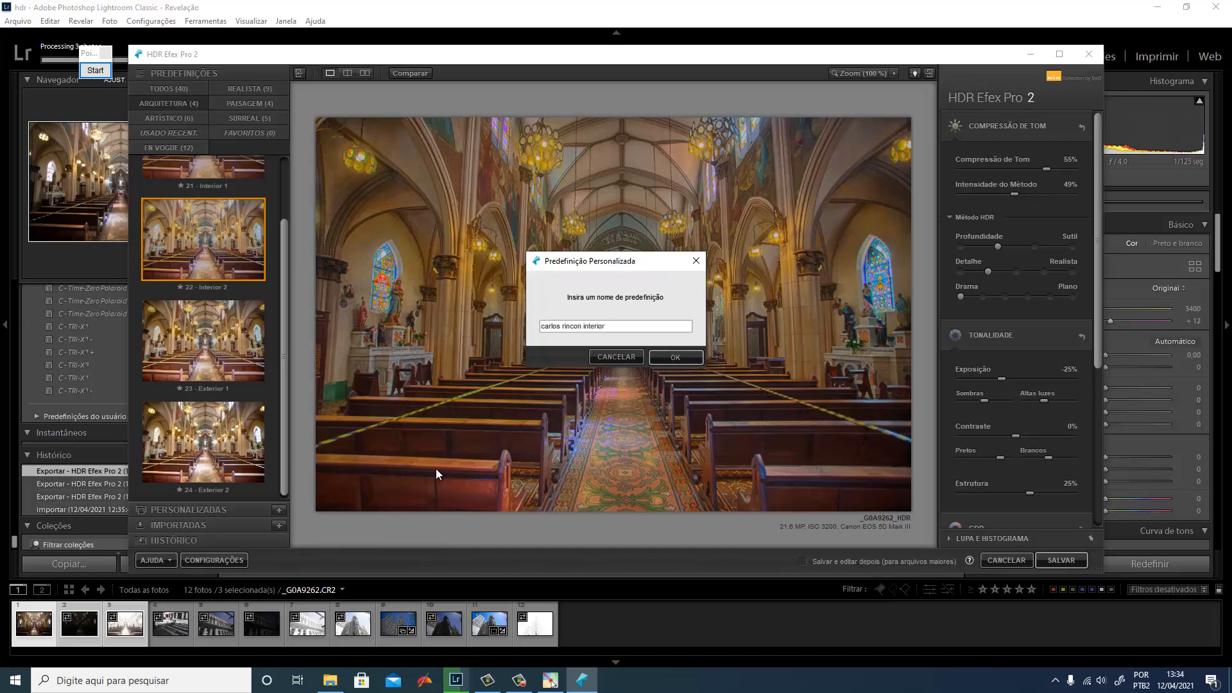
click(680, 353)
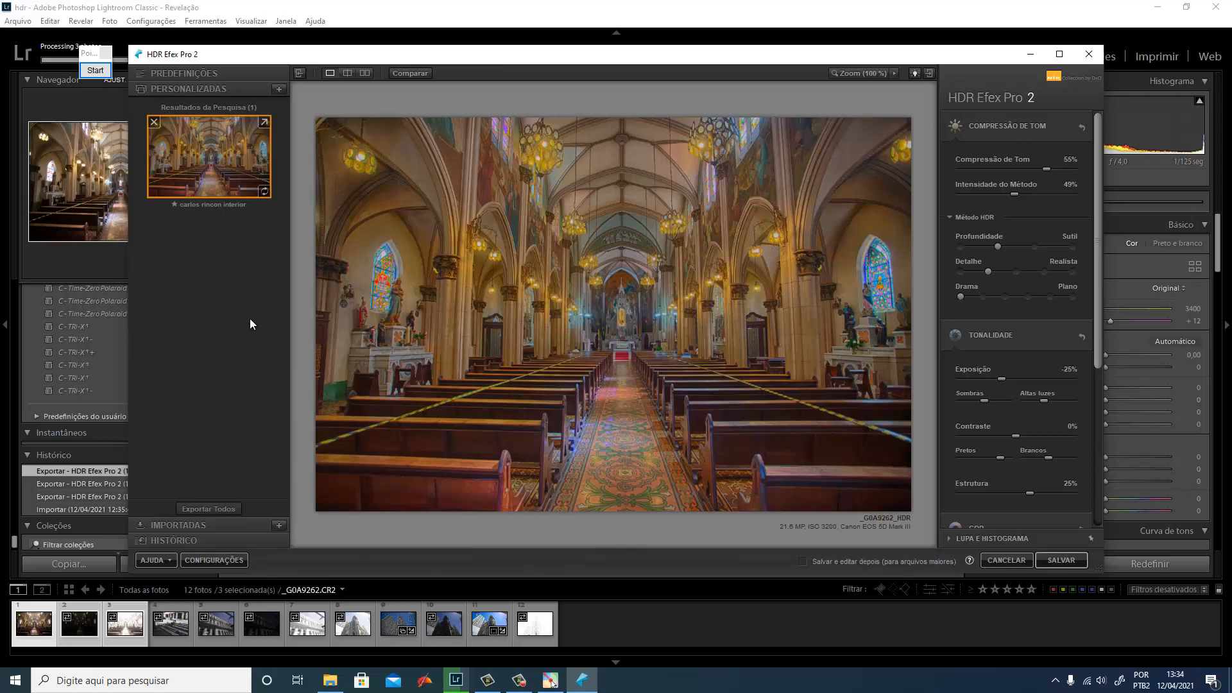
Try the En Vogue presets 29 - Cool Deep and 31 - Daylight to evening on the church interior.
click(156, 76)
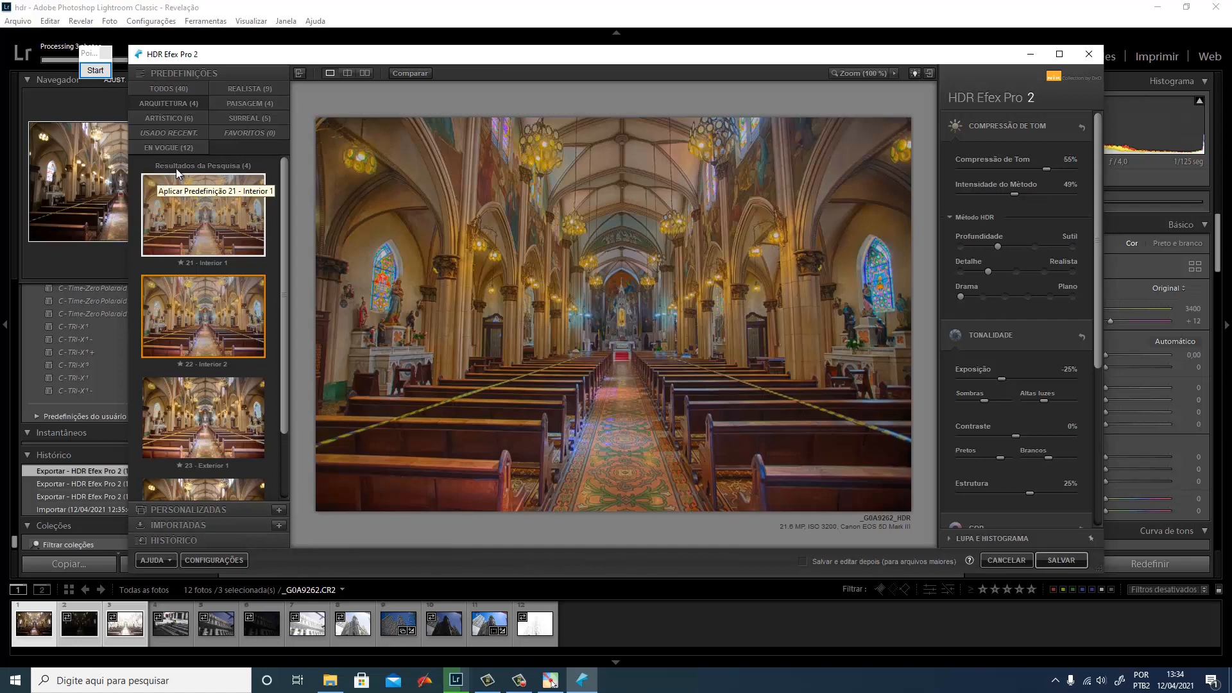
click(175, 147)
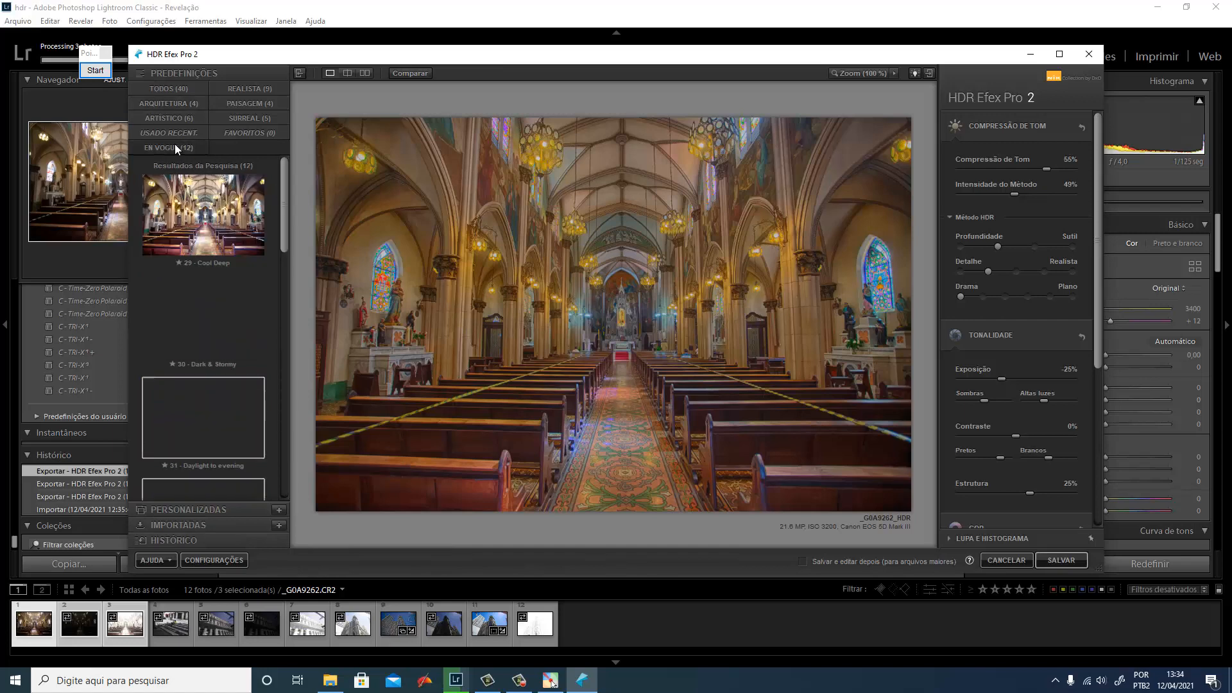
click(183, 229)
click(202, 445)
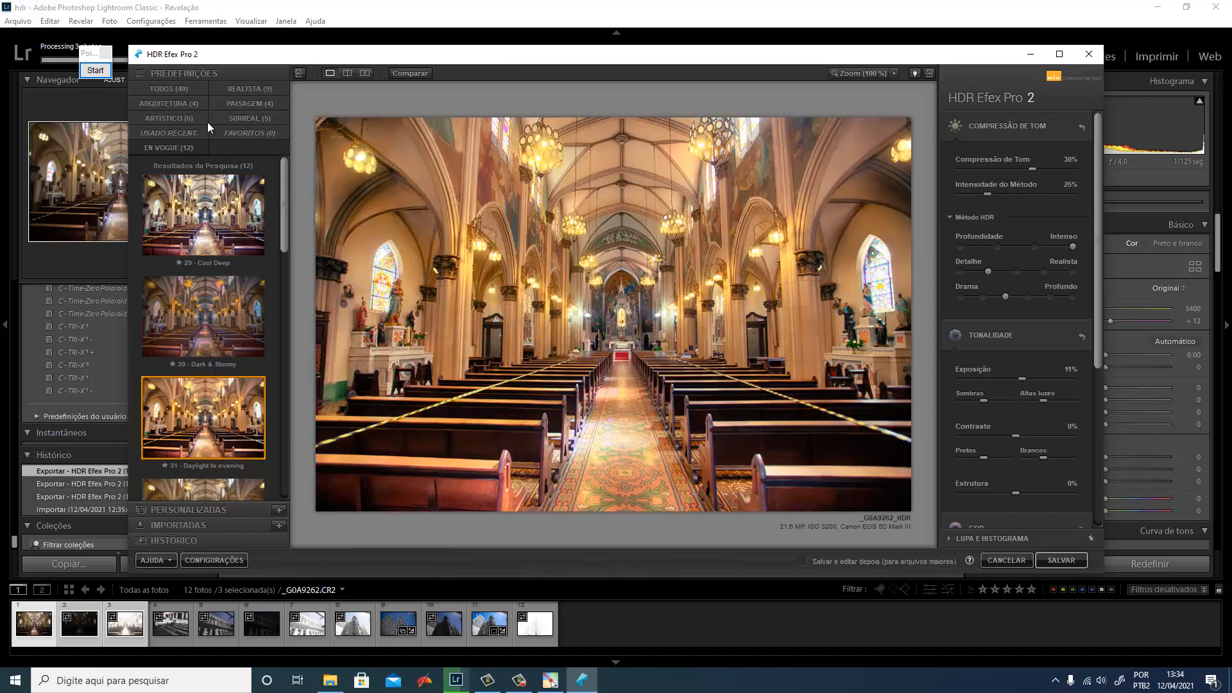
Try the Surreal preset 18 - Pálido e estruturado on the interior, and apply 17 - Sinistro instead.
click(242, 120)
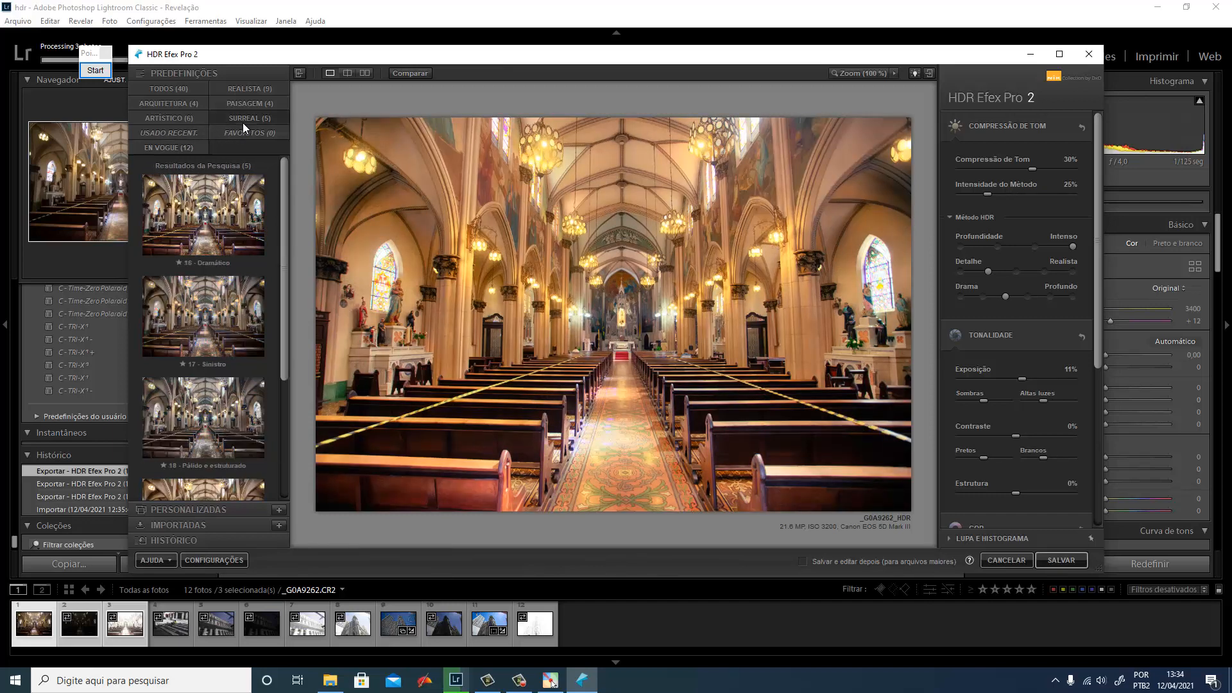
click(224, 435)
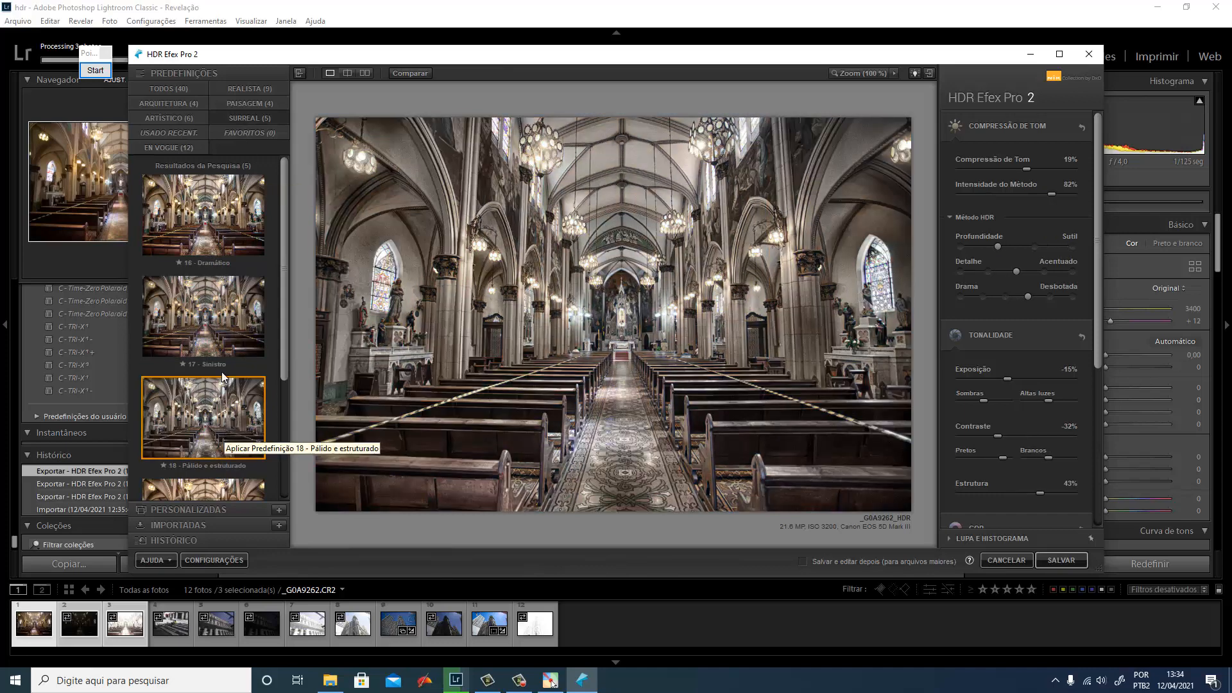
click(214, 335)
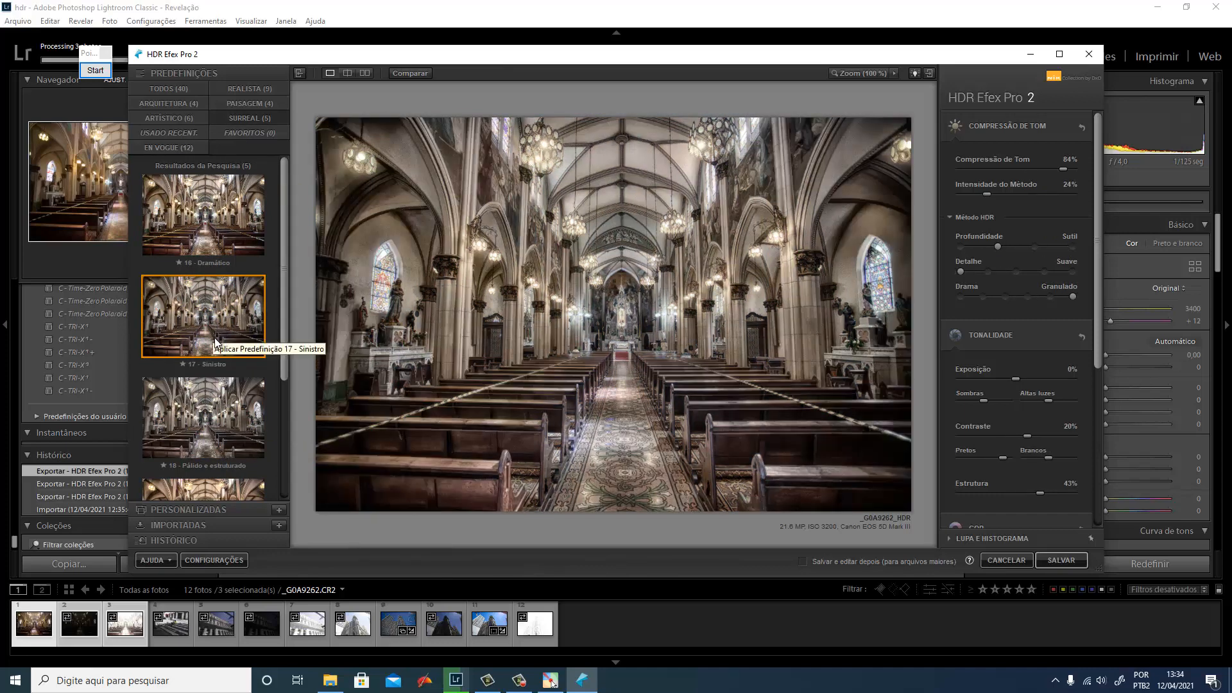
scroll(215, 337, down, 1)
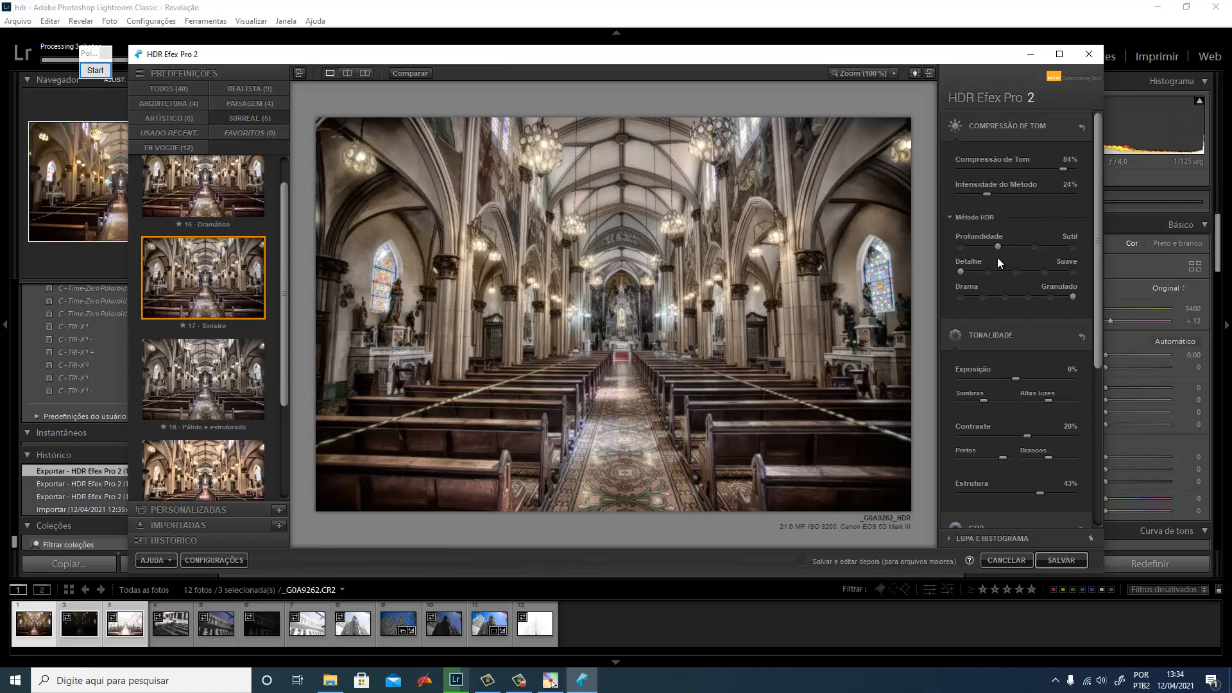
Set Profundidade to Desativar, Contraste to 81% and Exposição to -5% for the church interior.
click(960, 247)
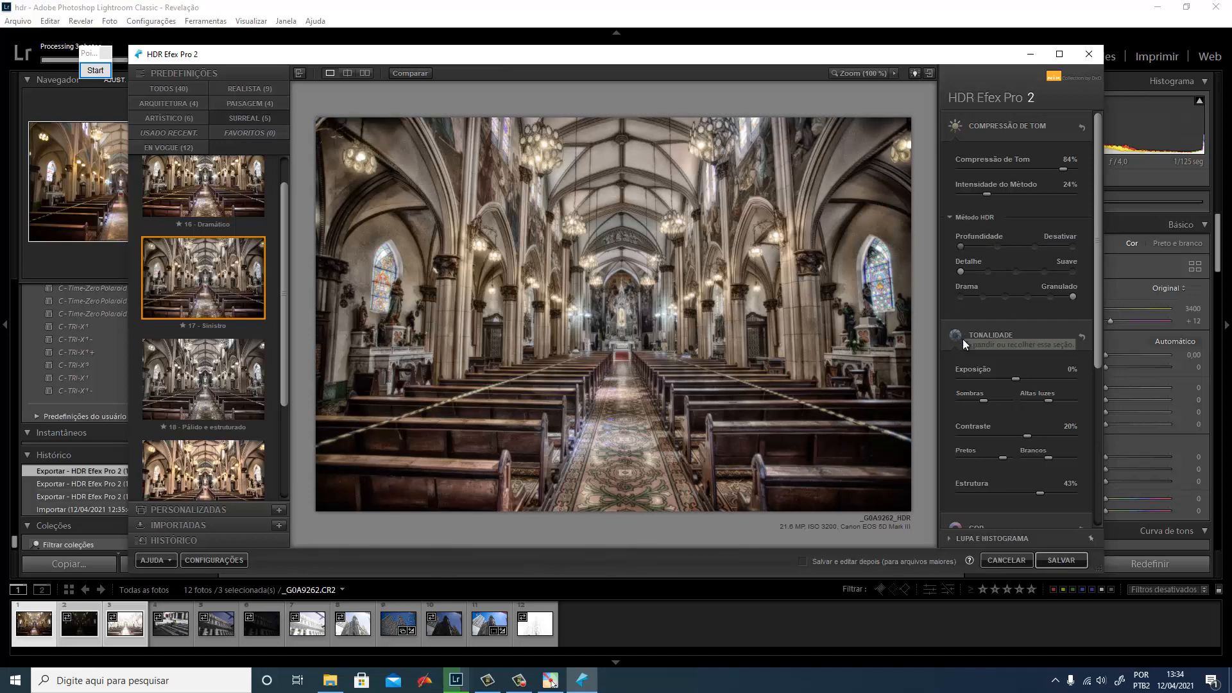
click(1006, 379)
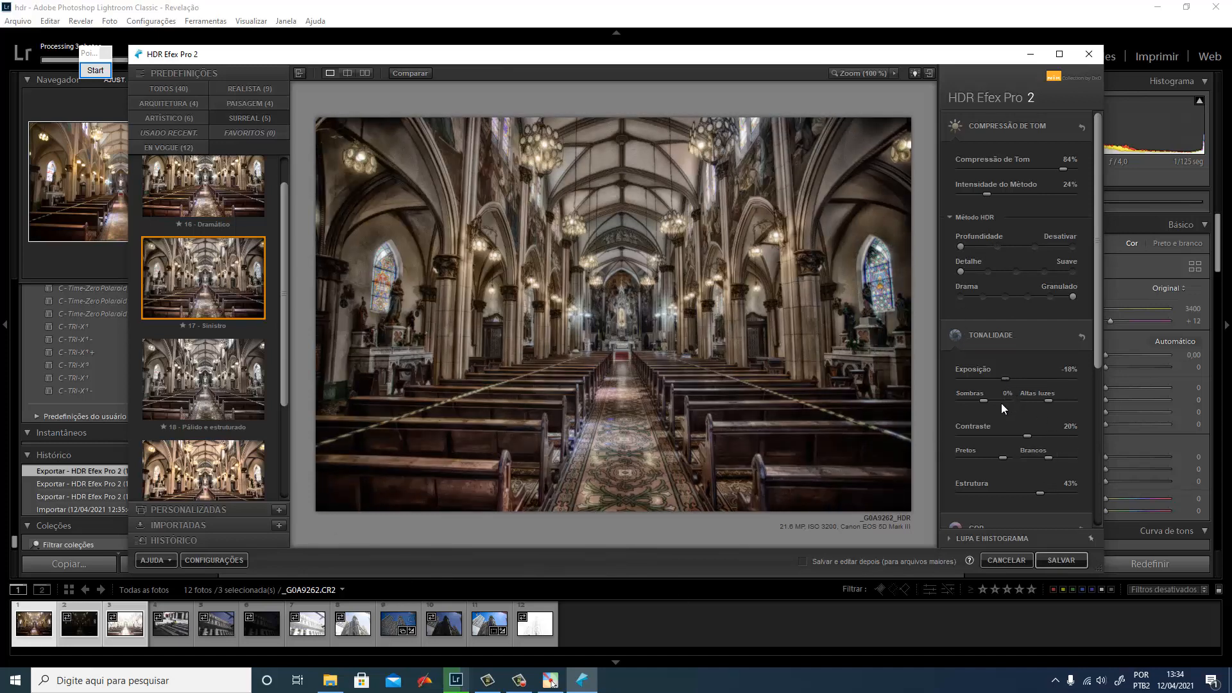
click(1064, 436)
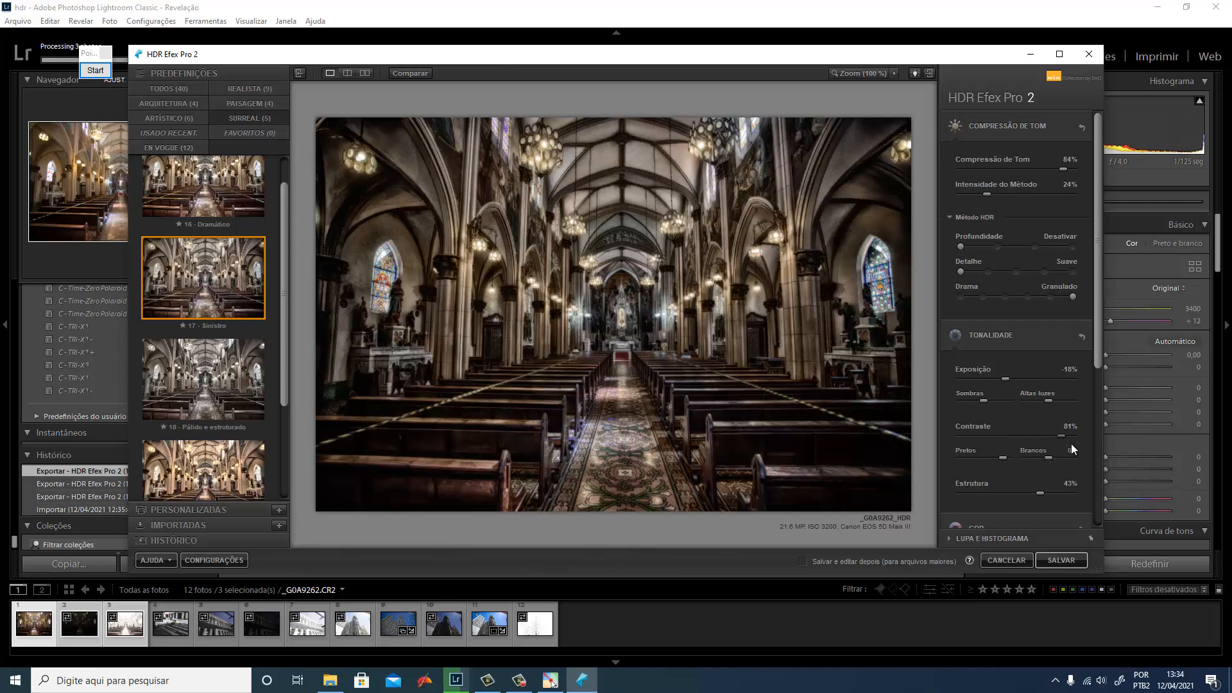
click(1013, 378)
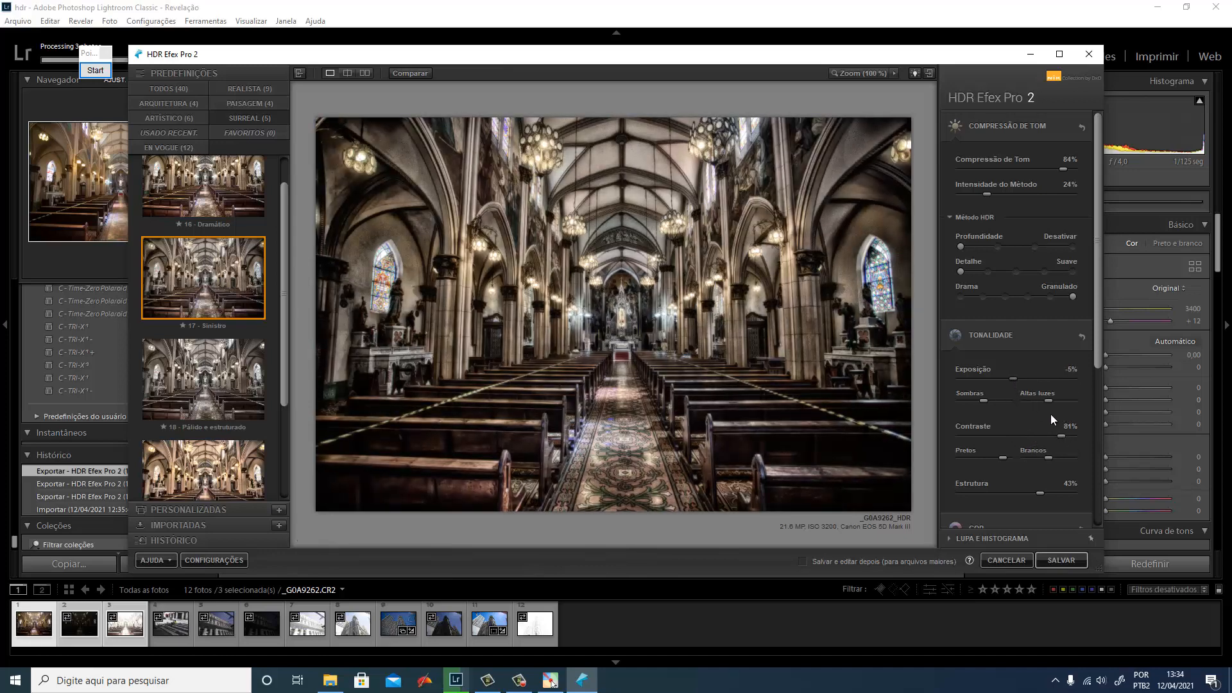
scroll(1050, 414, down, 1)
scroll(1050, 420, down, 3)
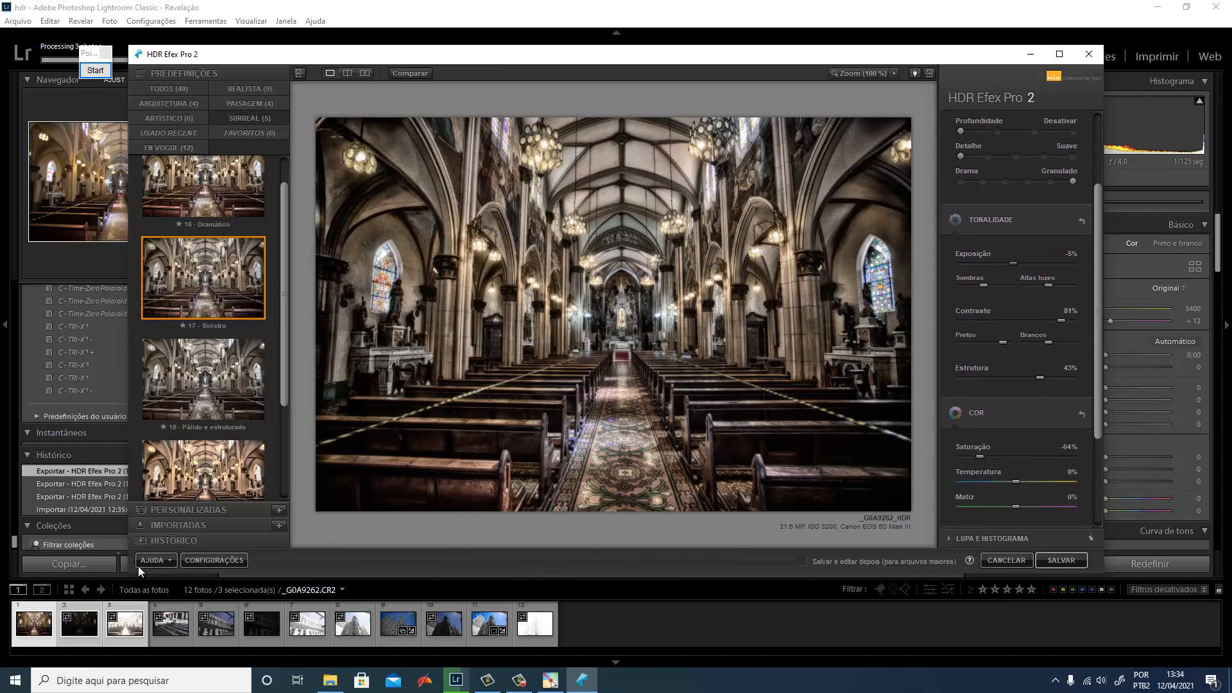
Save the adjusted Sinistro look as a custom preset, naming it with the photographer's full name followed by "_ surreal".
click(282, 509)
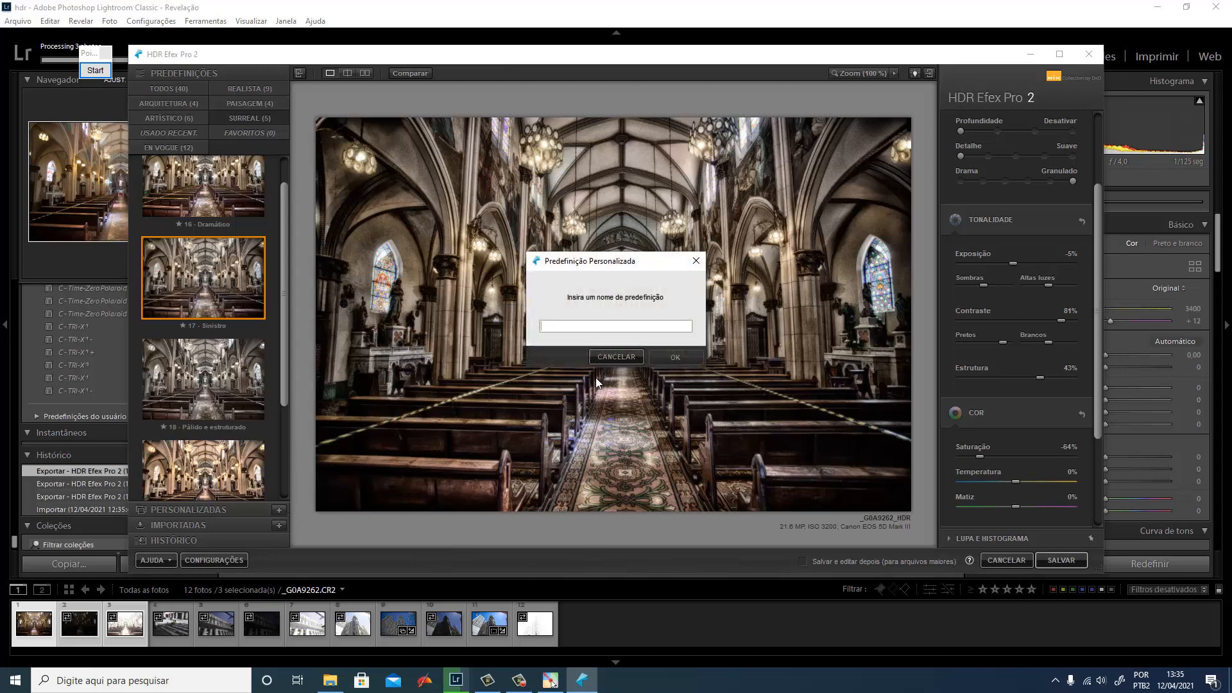
text(carlos rincon _ surreal)
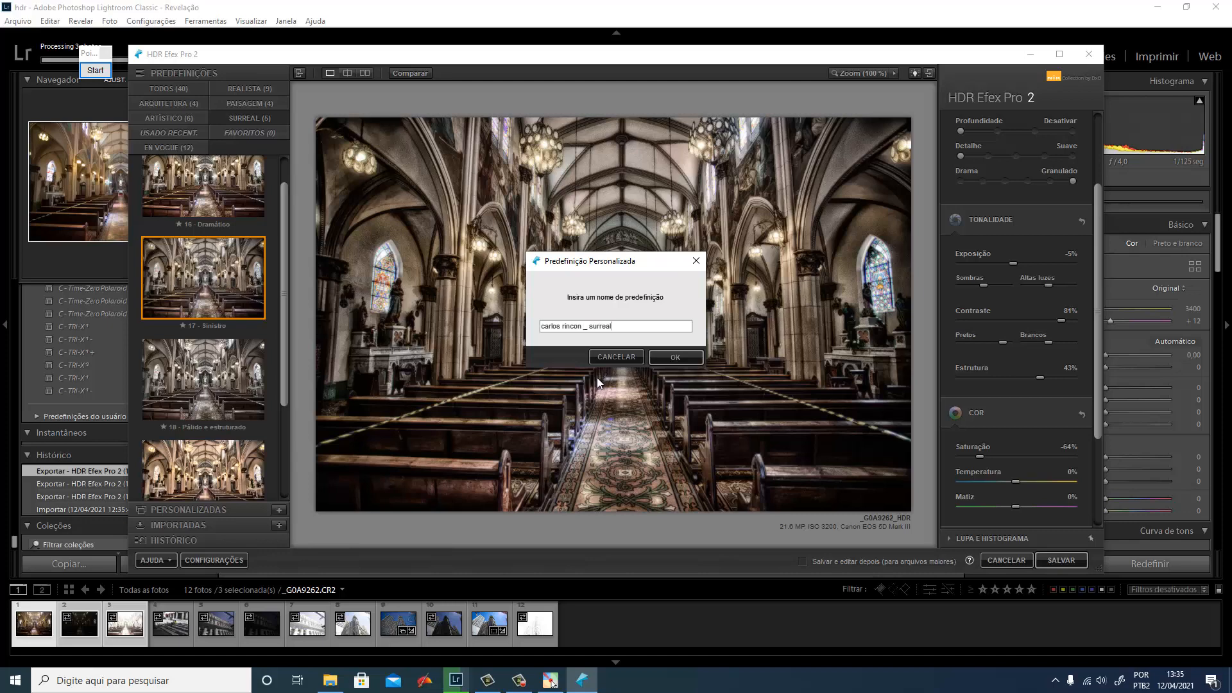
click(682, 357)
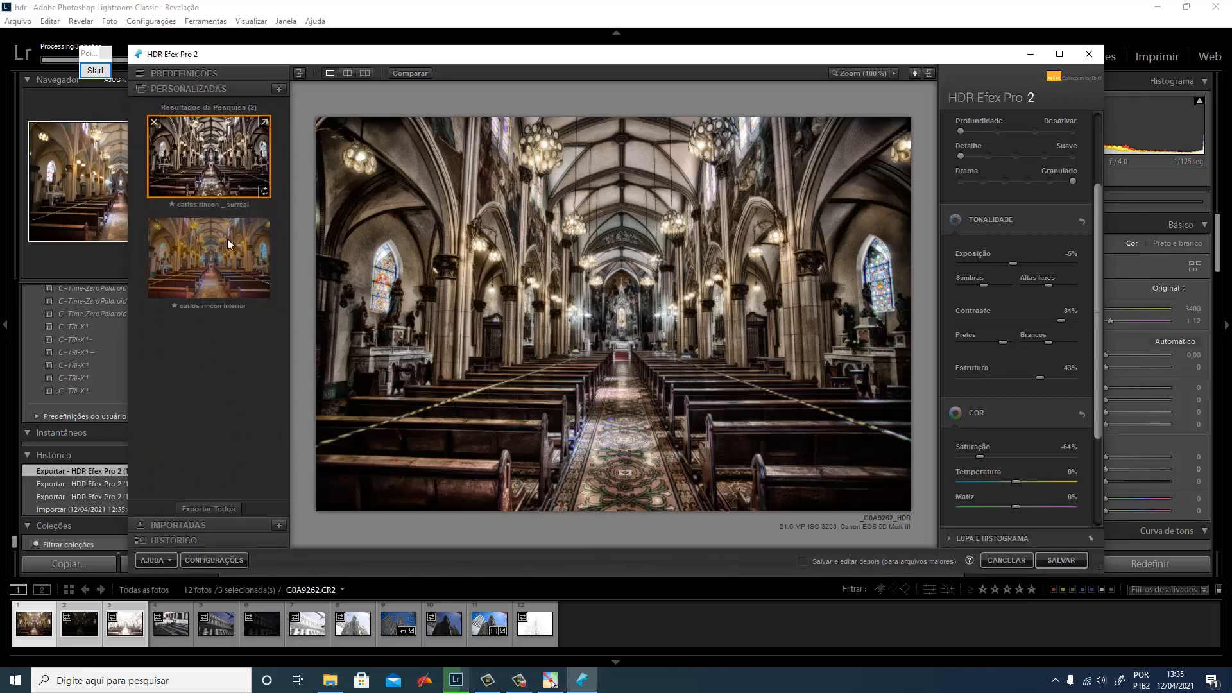
Save the interior HDR back to Lightroom and show all catalogue photos in the Biblioteca.
click(1068, 558)
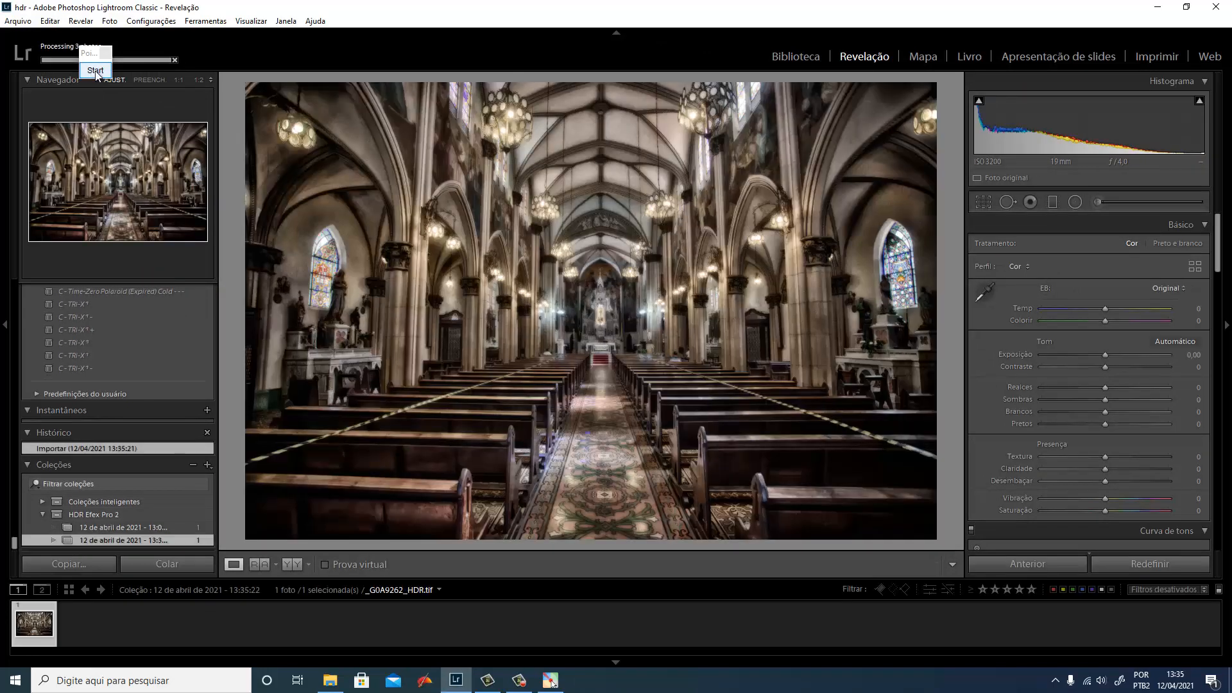
click(791, 59)
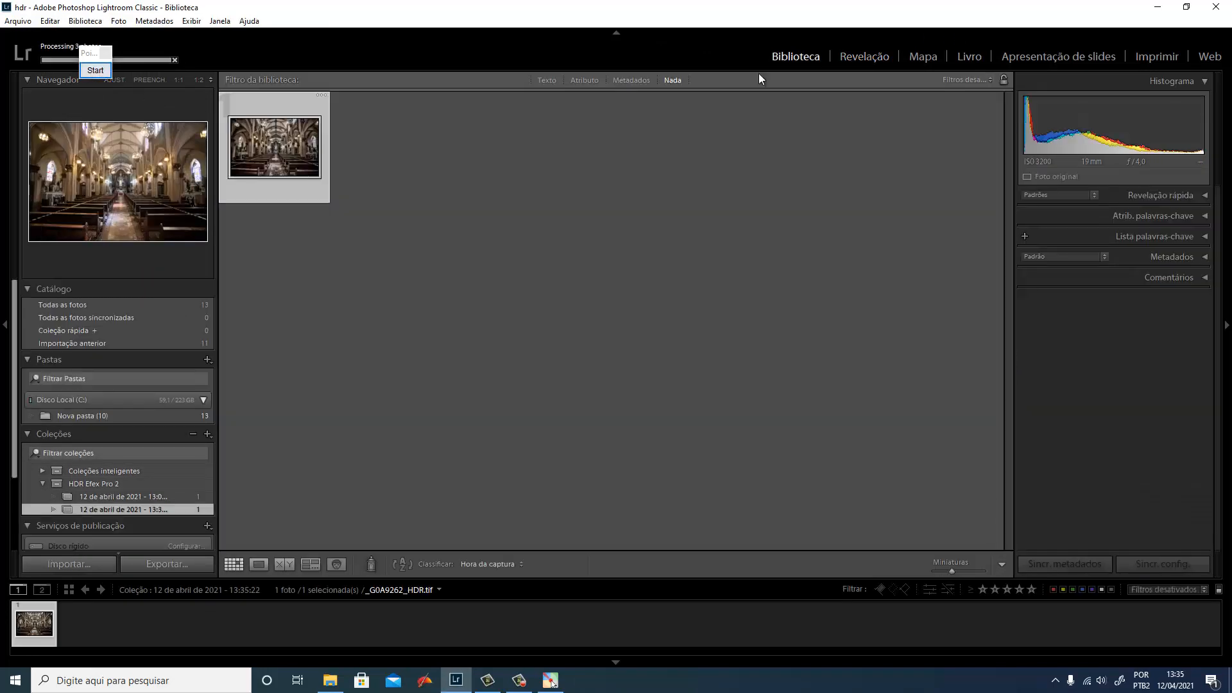
click(96, 306)
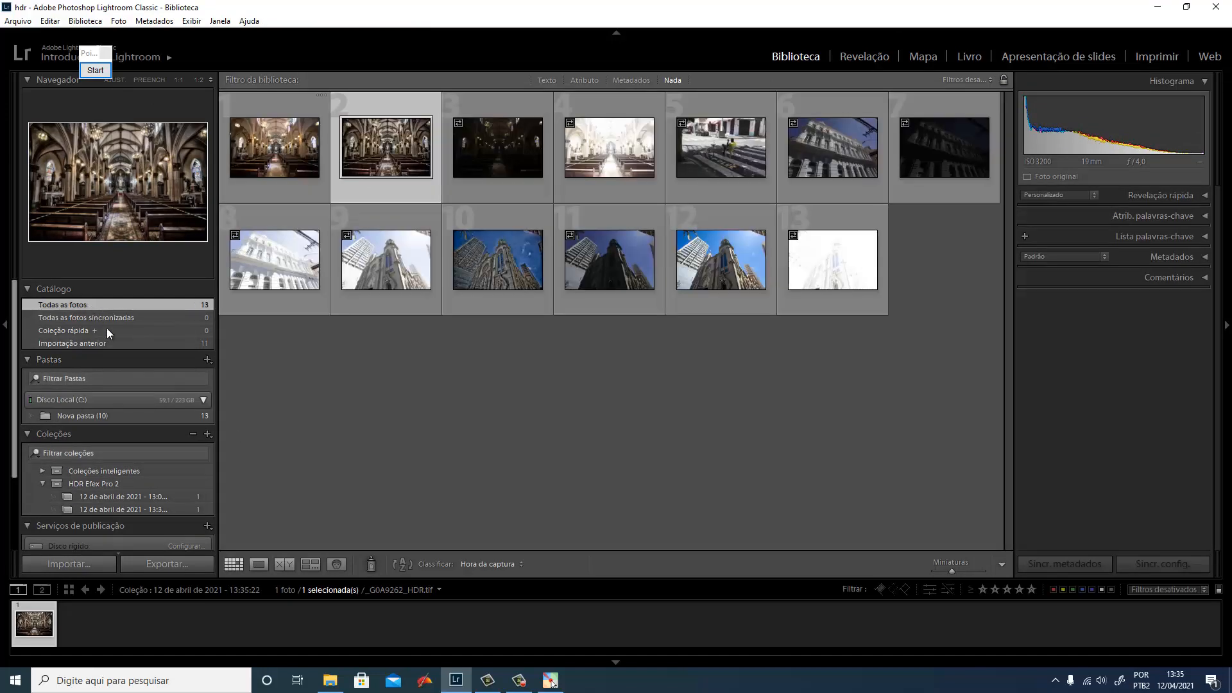
Open street photo _G0A9270.CR2 in Revelação and export it to HDR Efex Pro 2 as a copy with Lightroom adjustments.
click(845, 56)
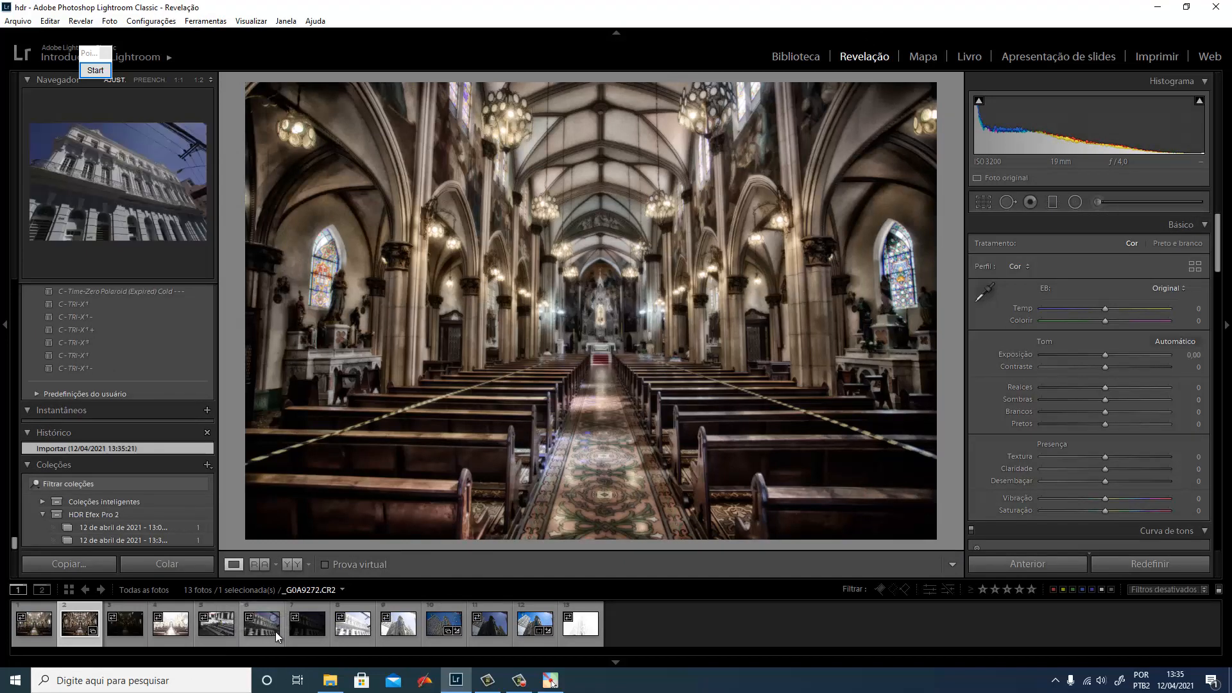
click(216, 627)
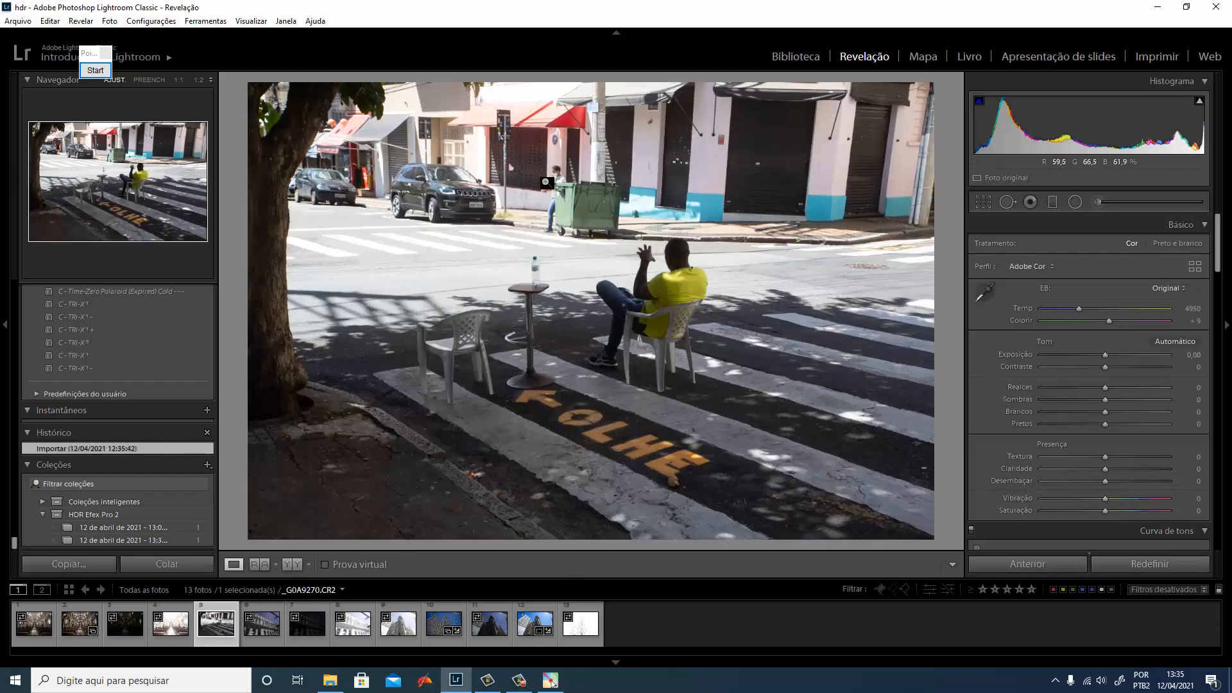
right_click(532, 275)
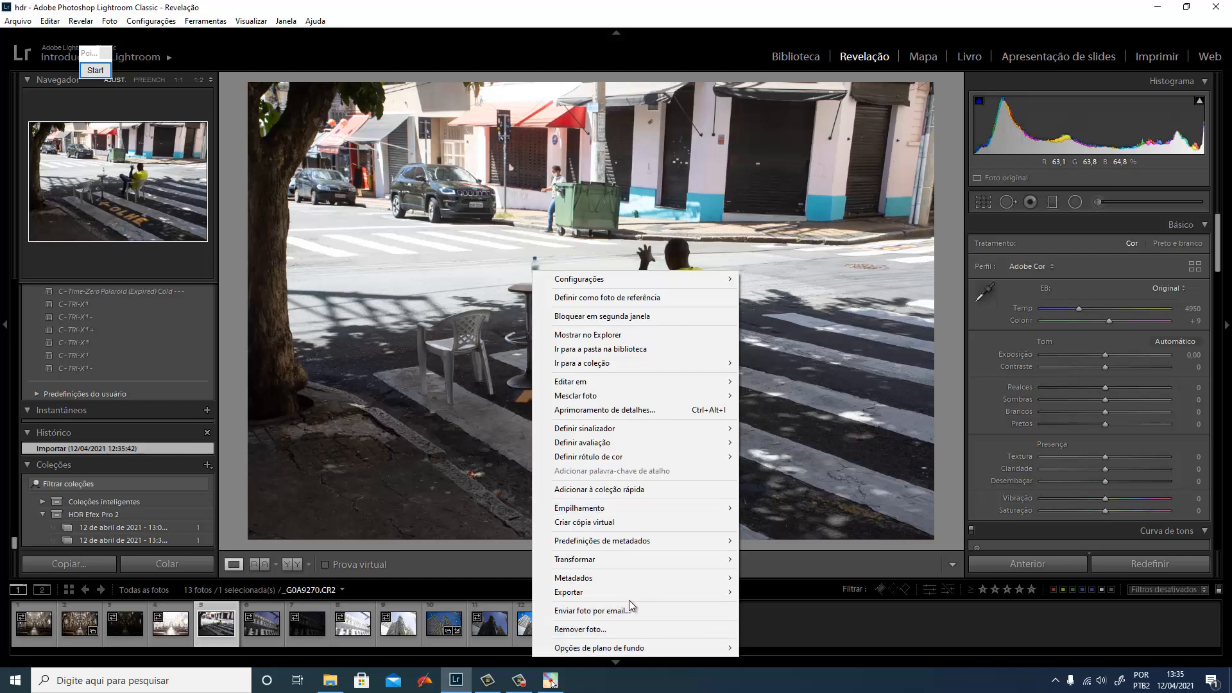
mouse_move(633, 593)
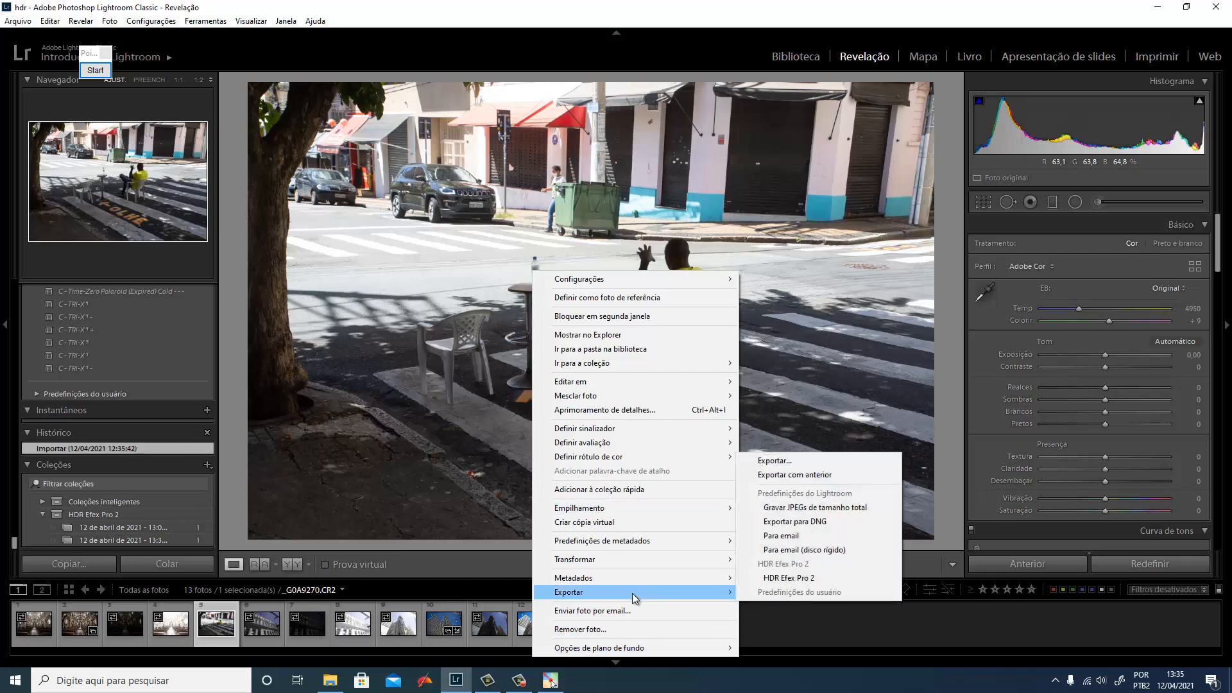
click(806, 580)
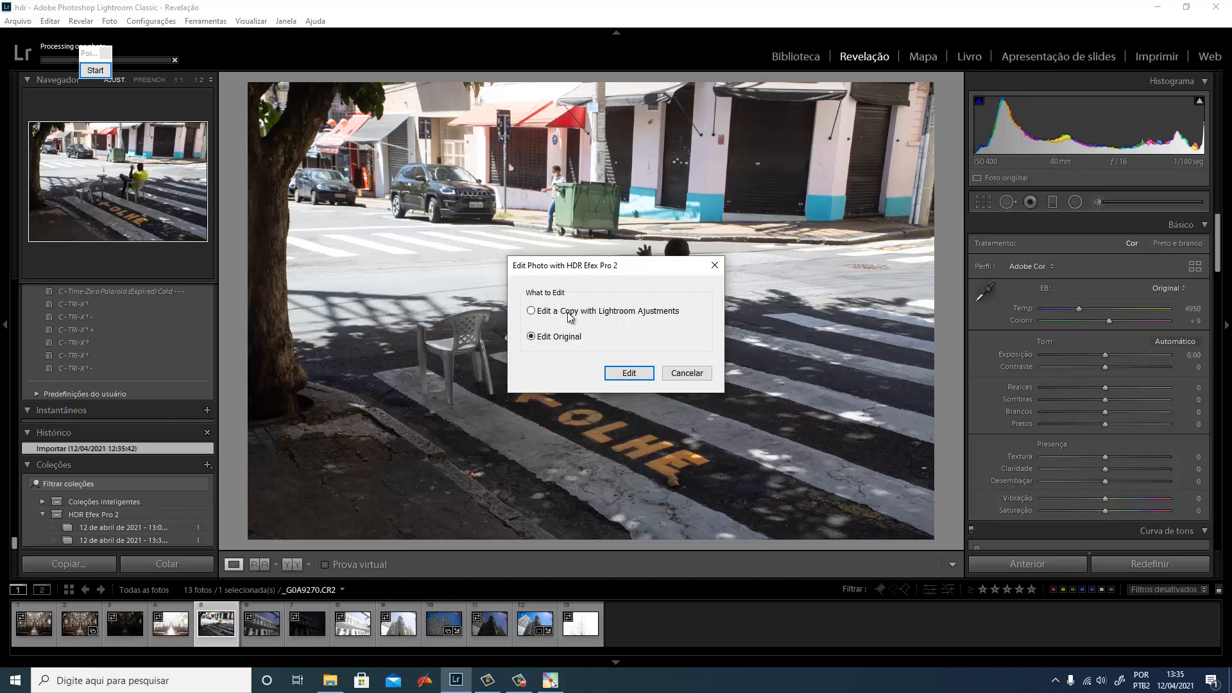
click(569, 321)
click(622, 374)
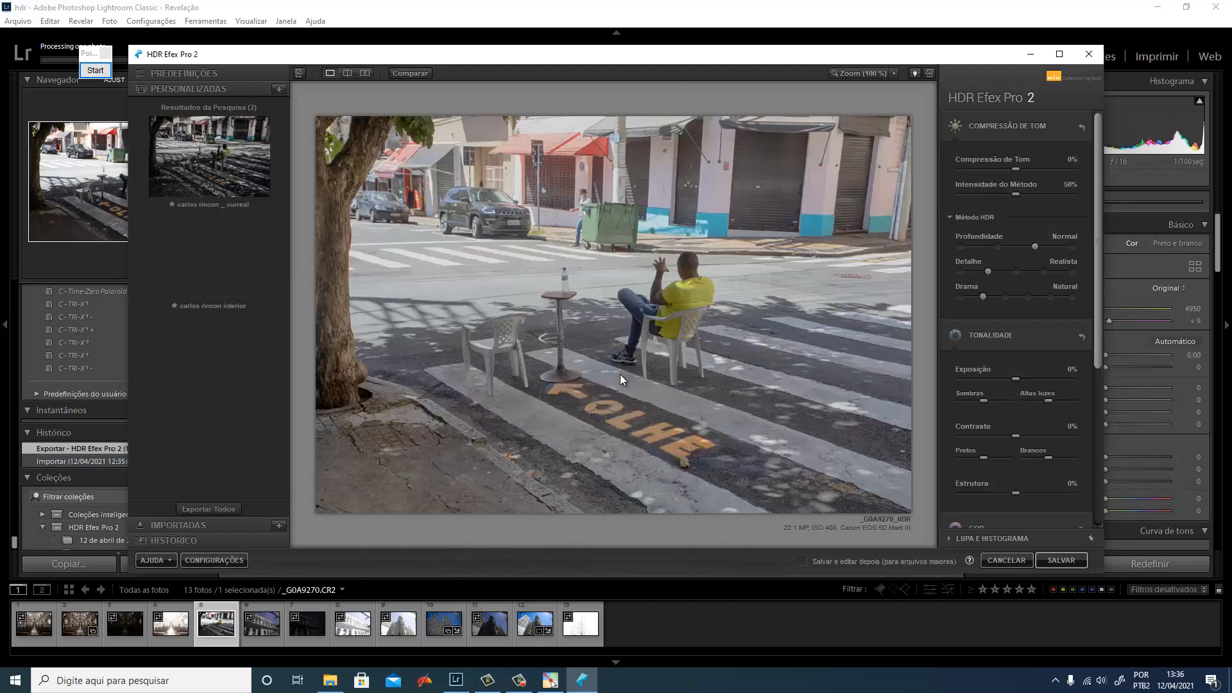
Apply the custom surreal preset to the street photo, set Exposição to 19% and save the result.
click(211, 157)
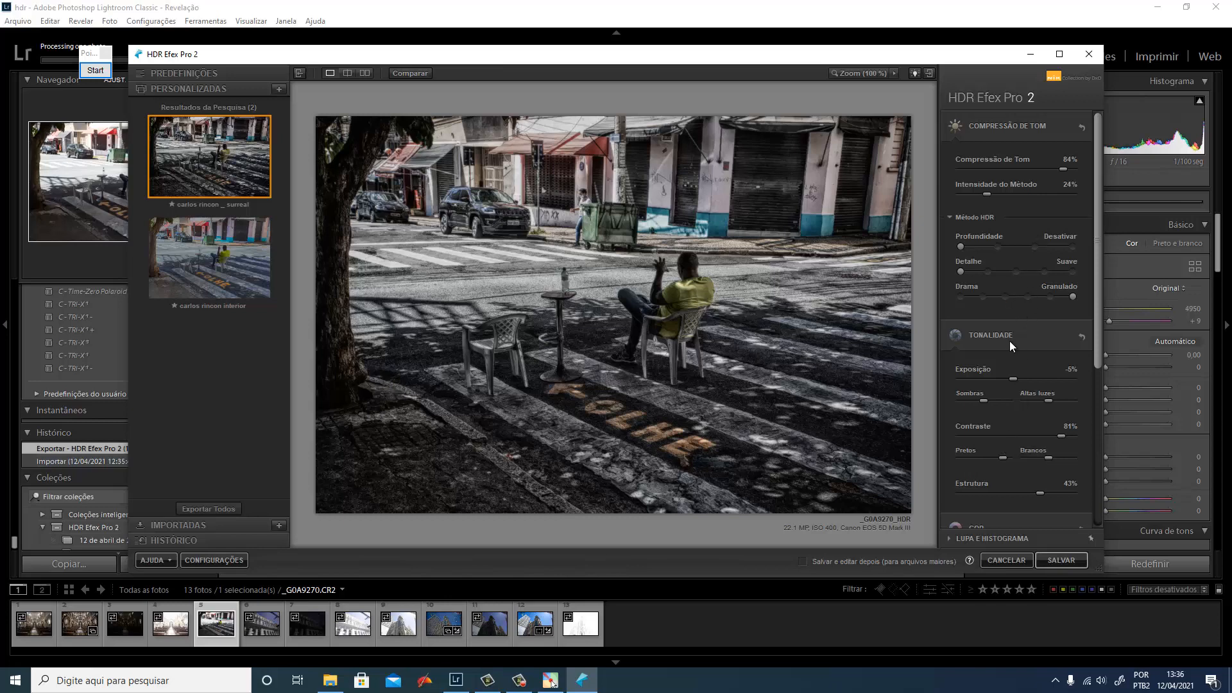
drag(1013, 380, 1026, 377)
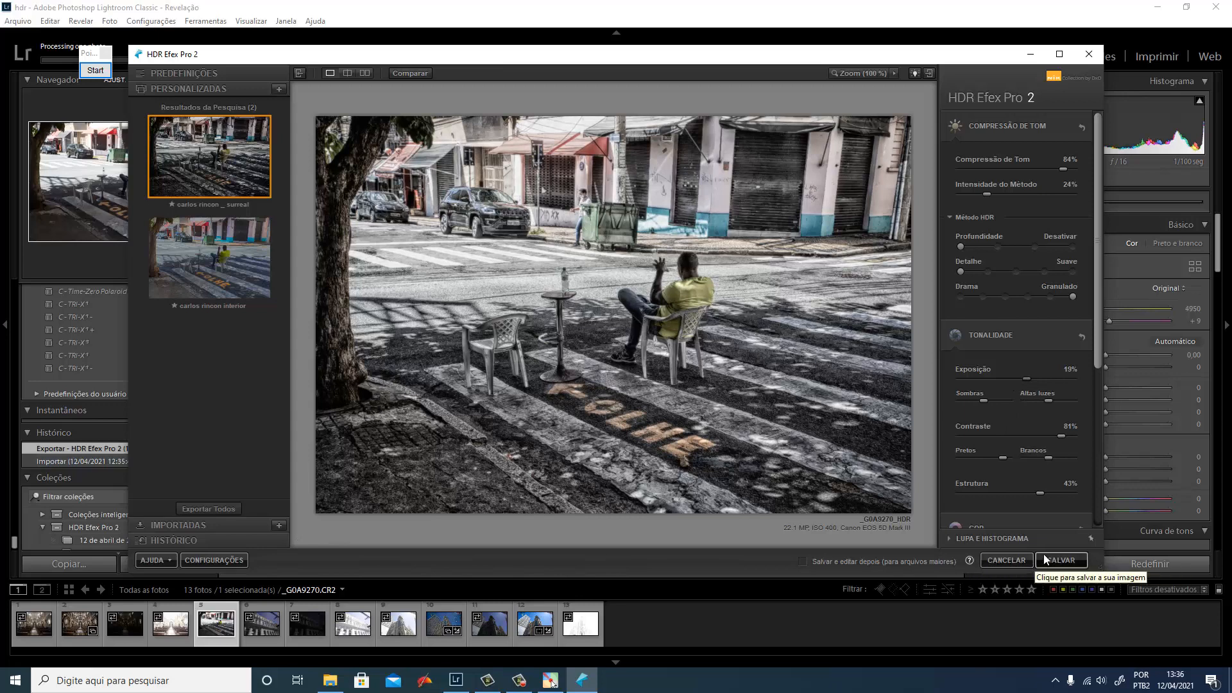
click(1047, 557)
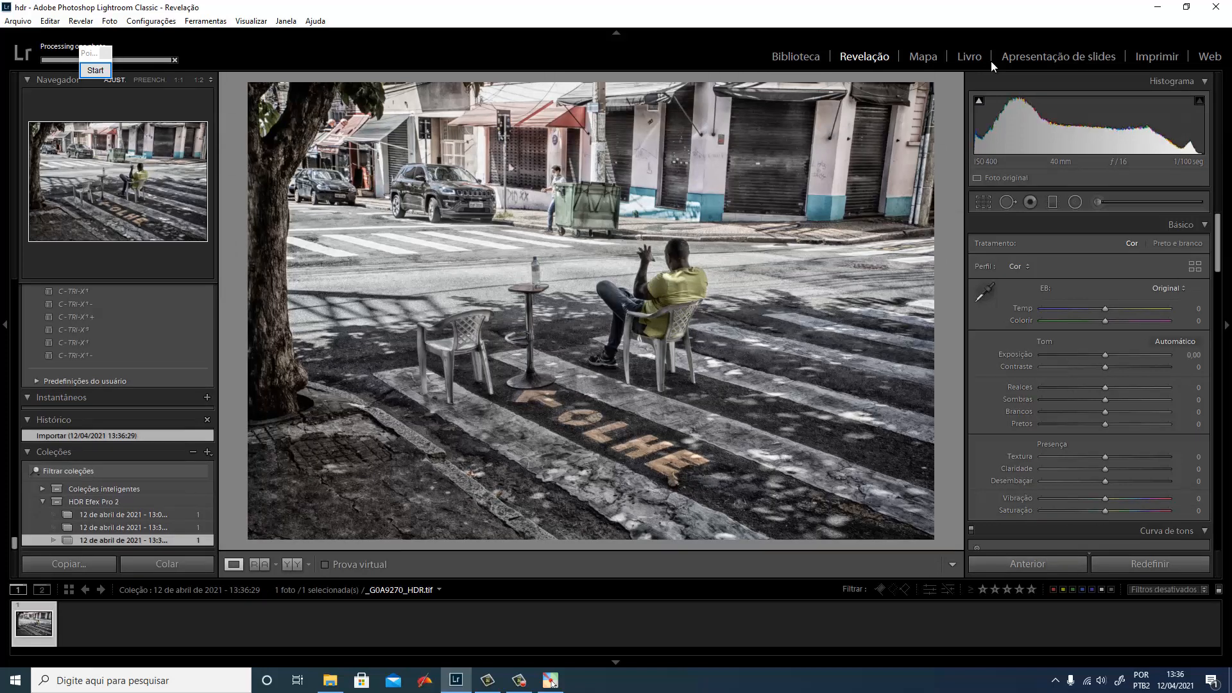
Show the HDR Efex Pro 2 collection set in the Biblioteca and review its HDR photos in Revelação, starting with the church interior.
click(802, 56)
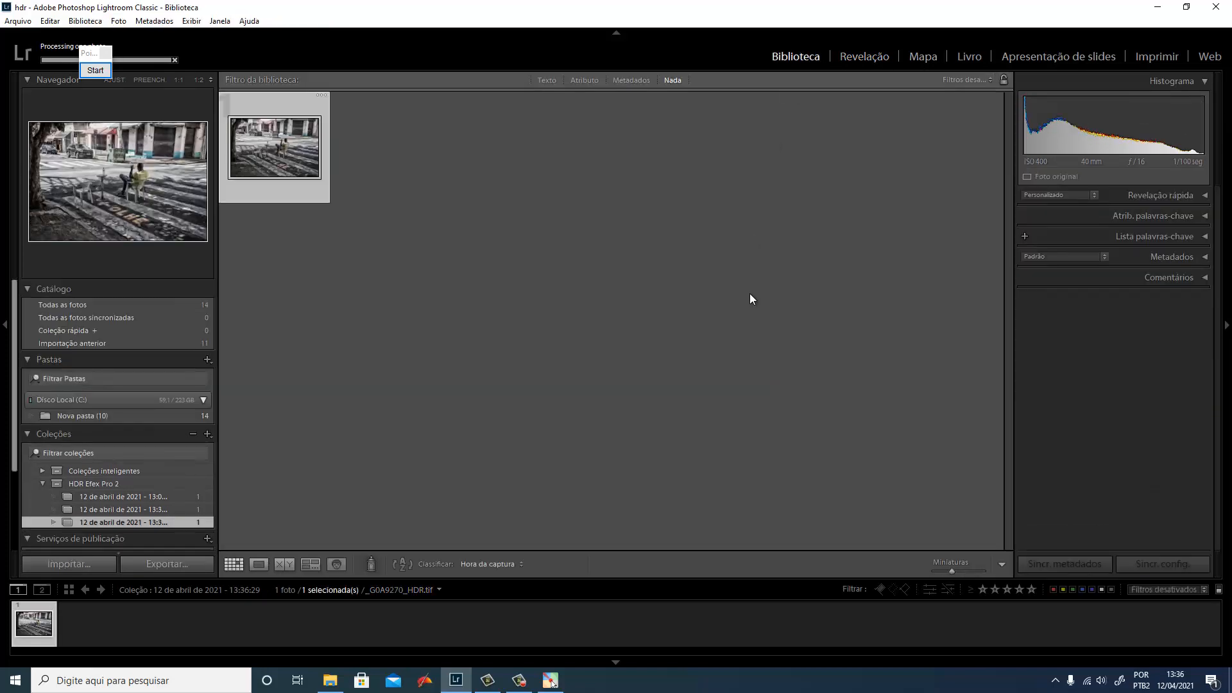
click(114, 306)
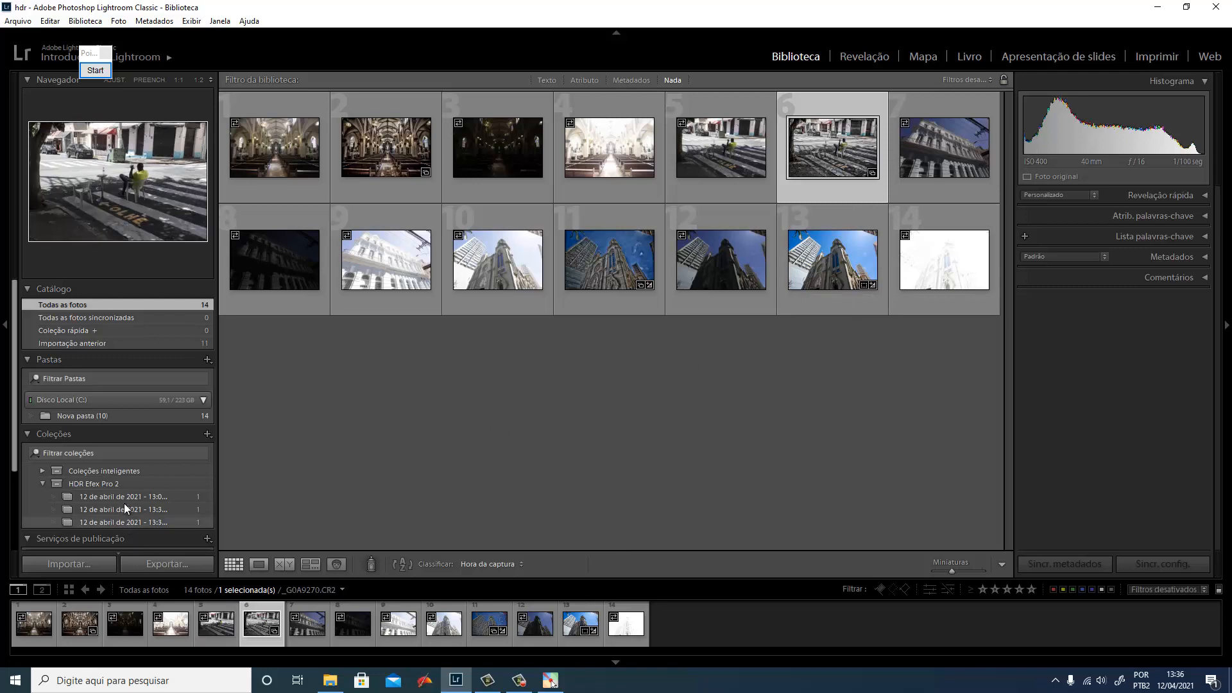
click(115, 483)
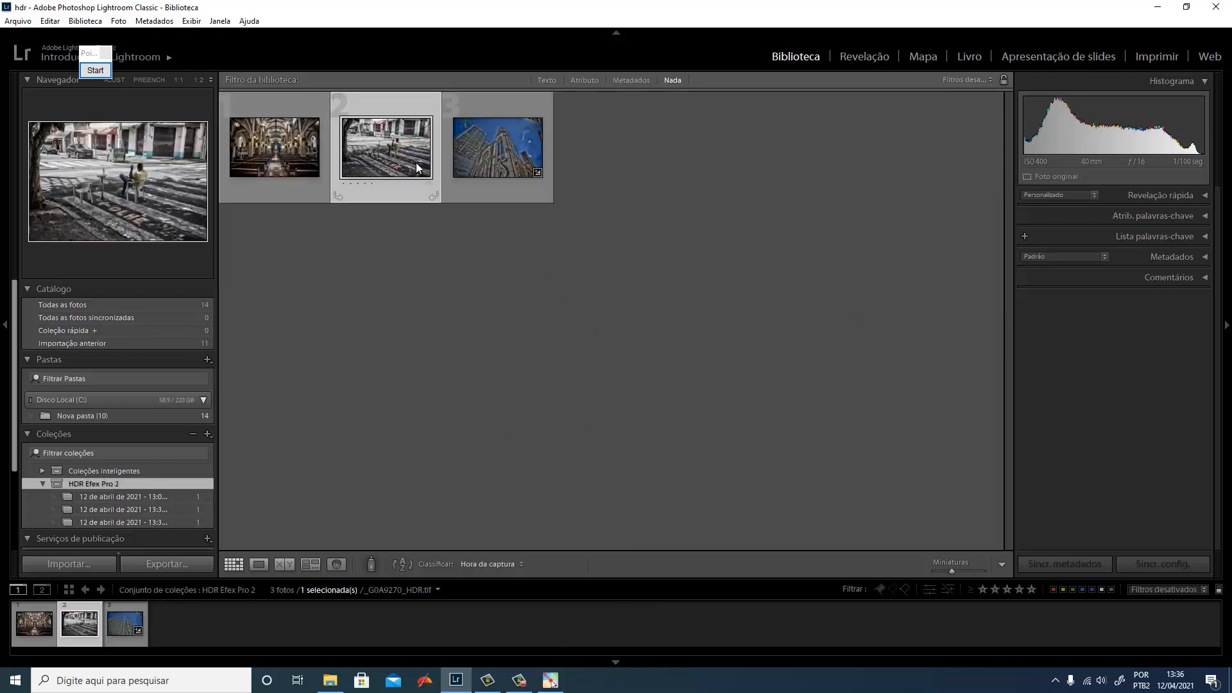
click(278, 162)
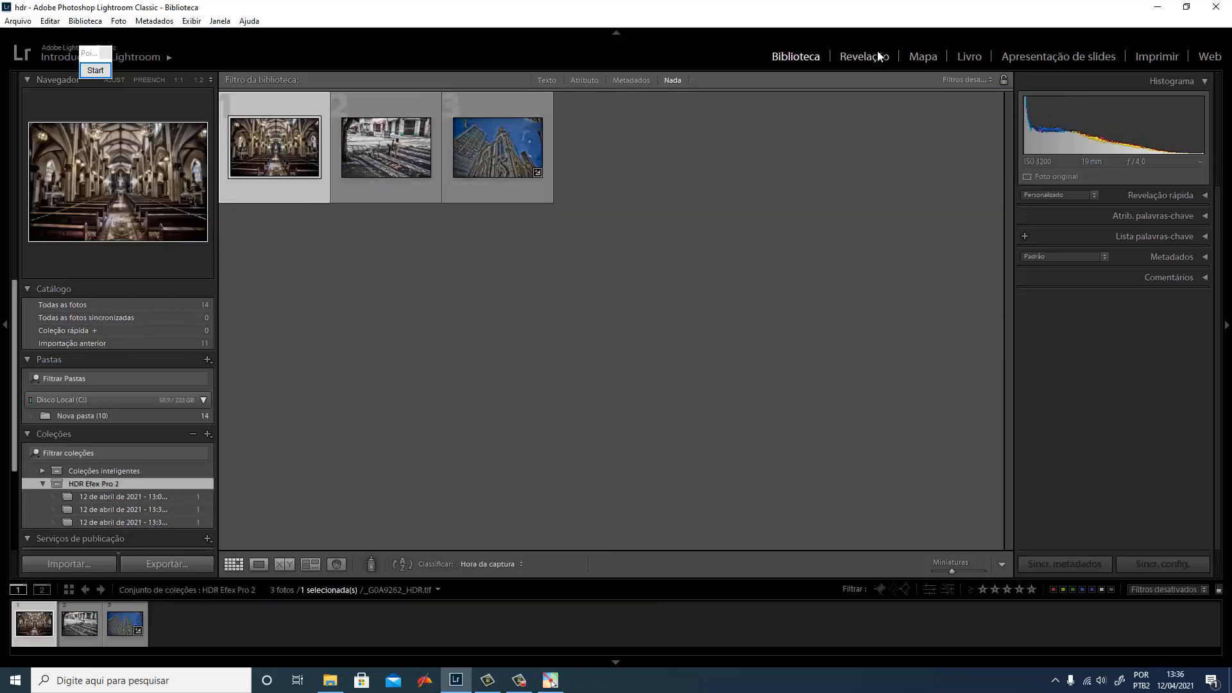
click(877, 57)
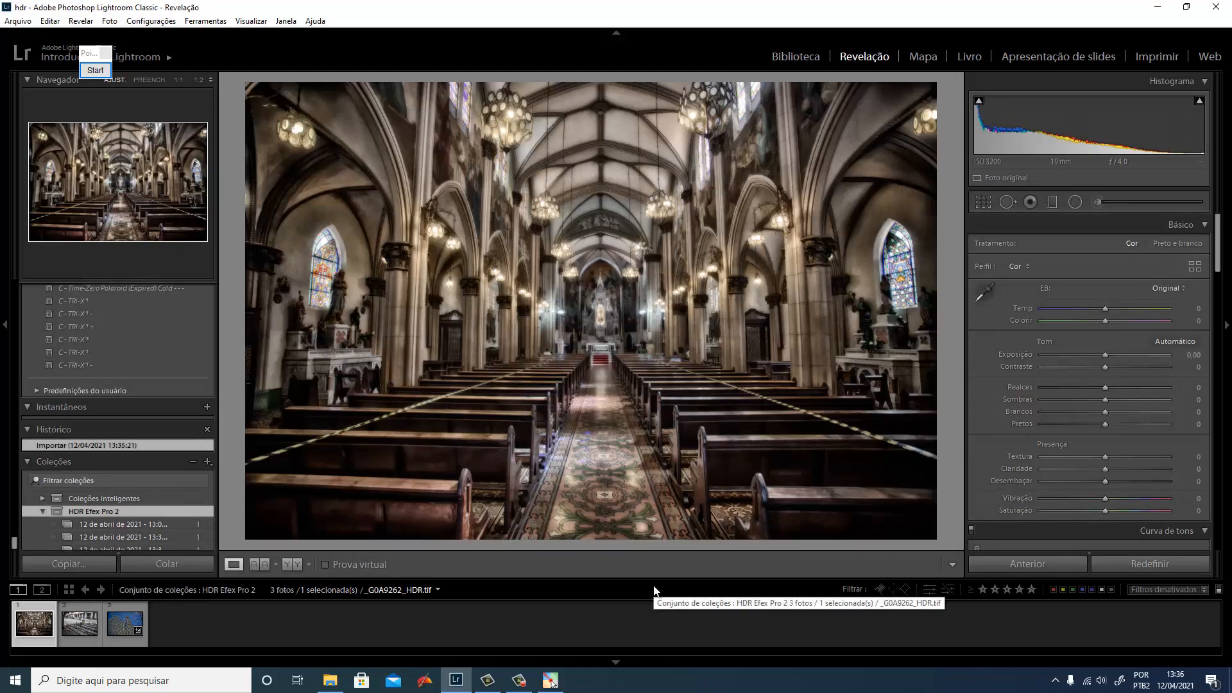
key(Right)
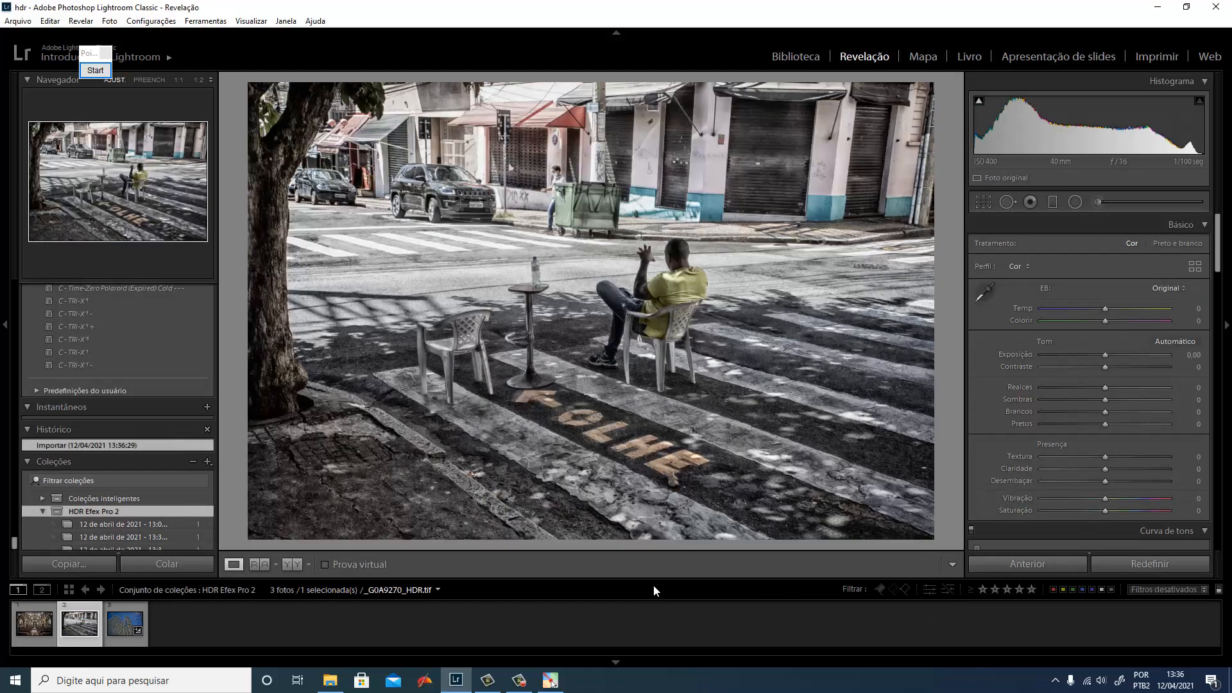
key(Right)
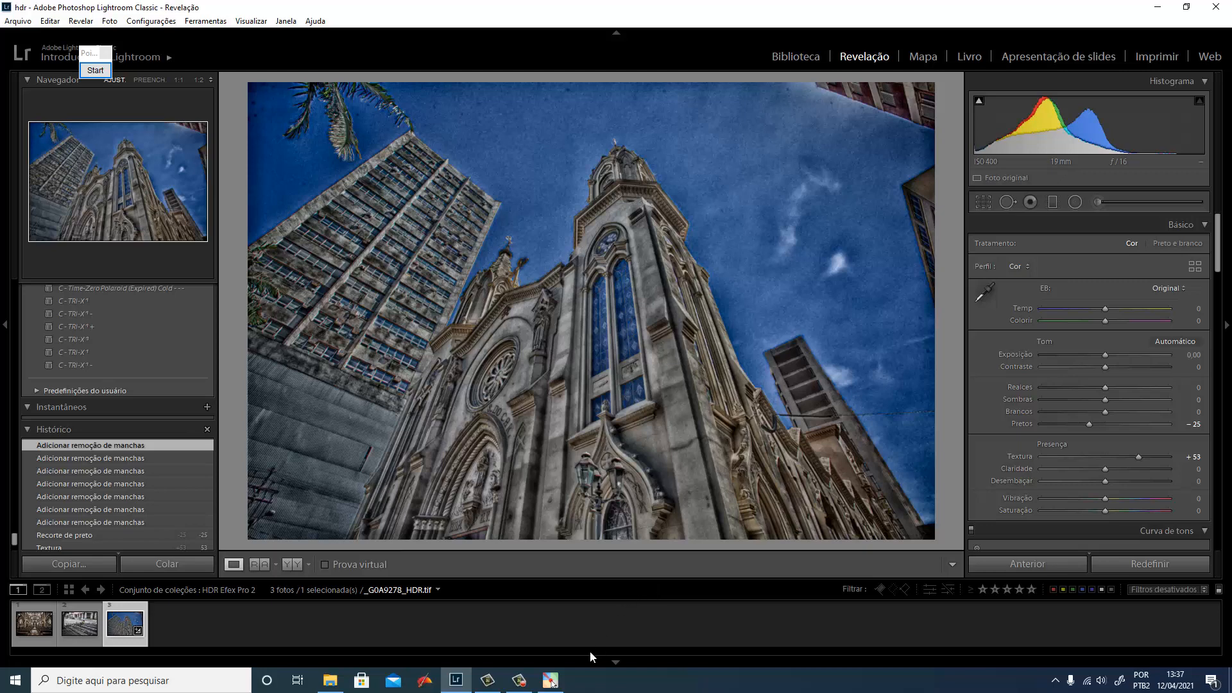
click(519, 691)
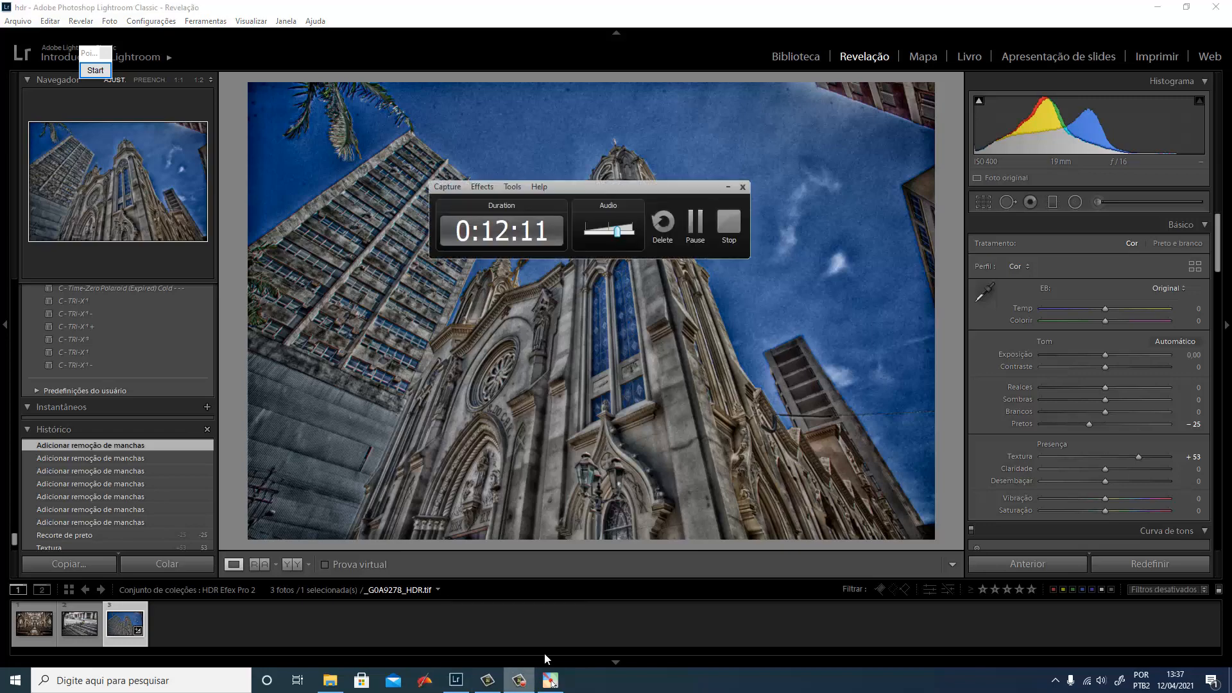